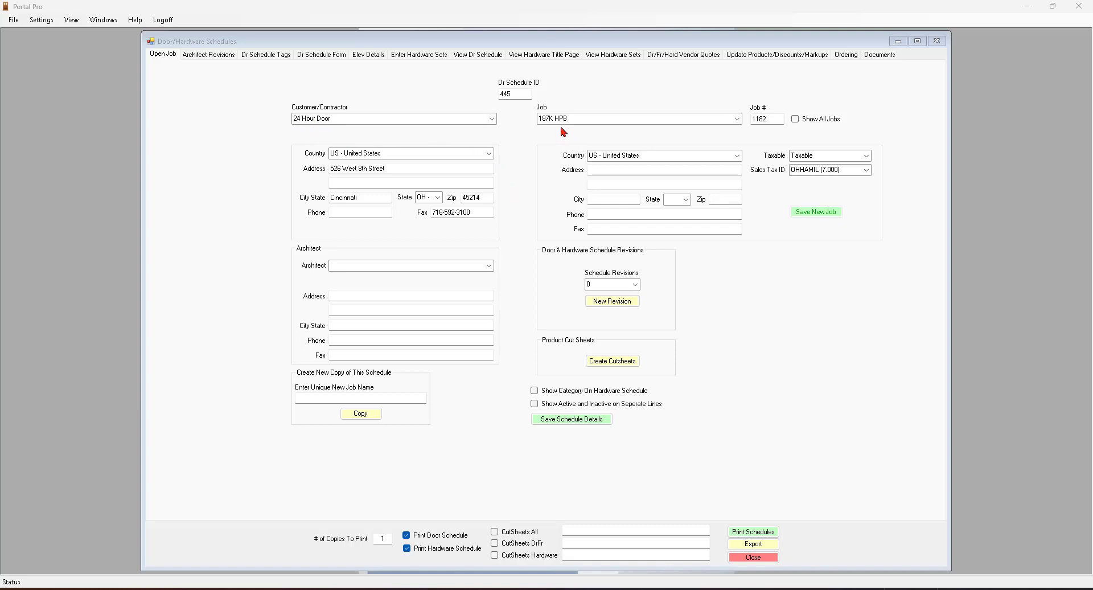
- Show the door schedule form for the open job and switch to the frame drawing program's login window
click(326, 57)
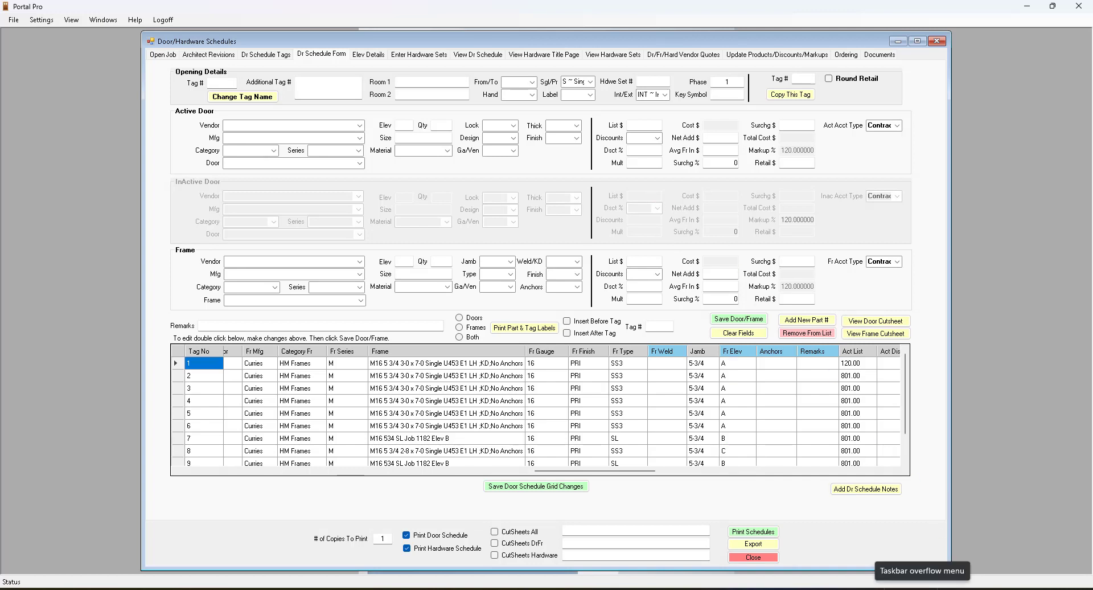
click(923, 586)
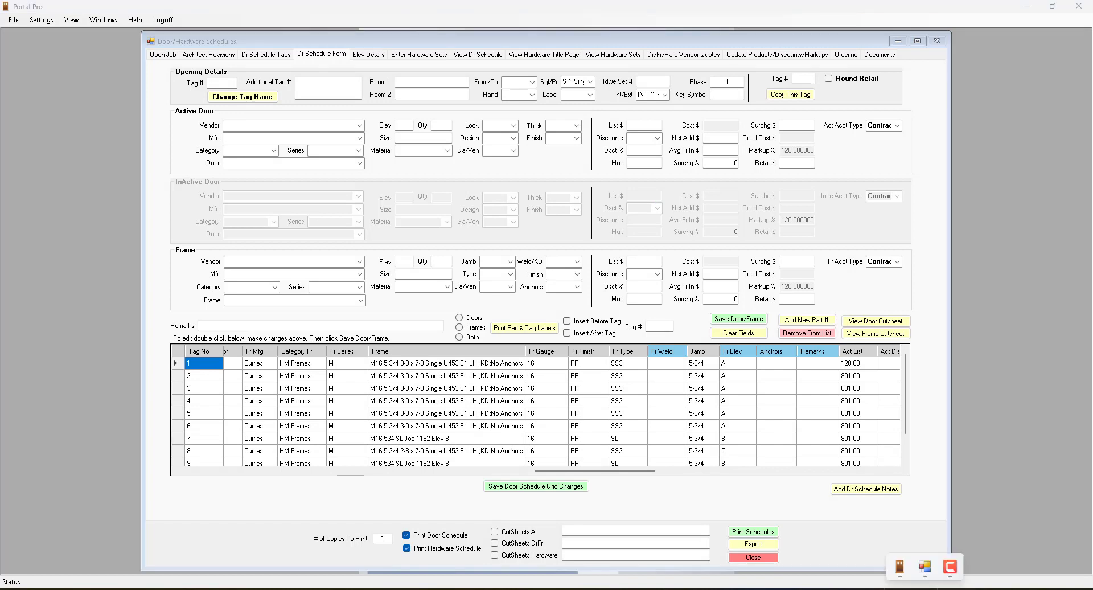
click(926, 568)
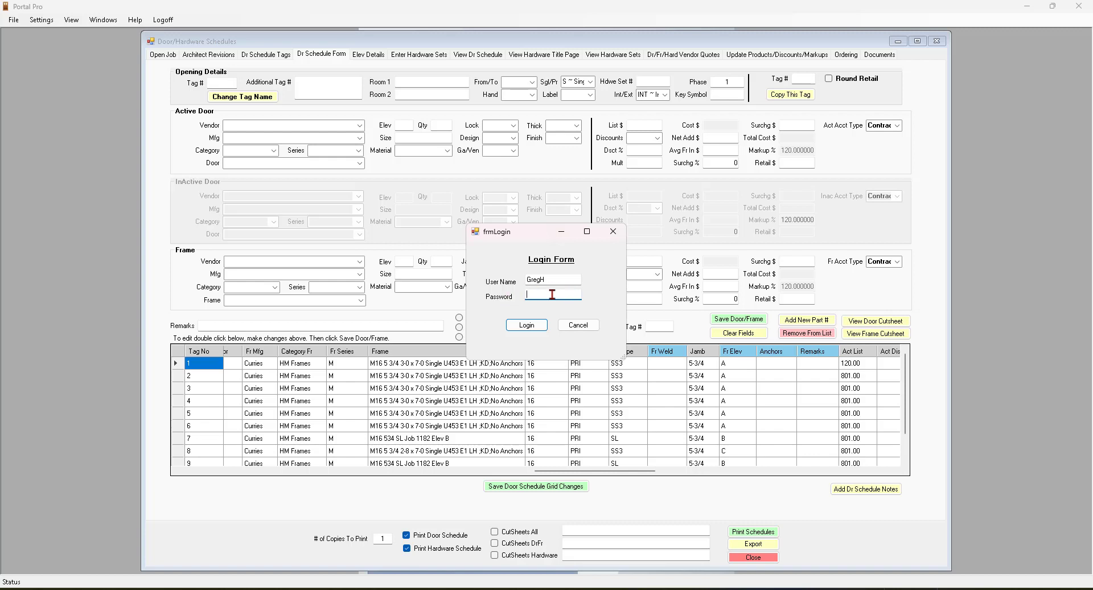
- Close the Catalog Replacement Tool window and log in to the frame drawing program with the account password
key(Return)
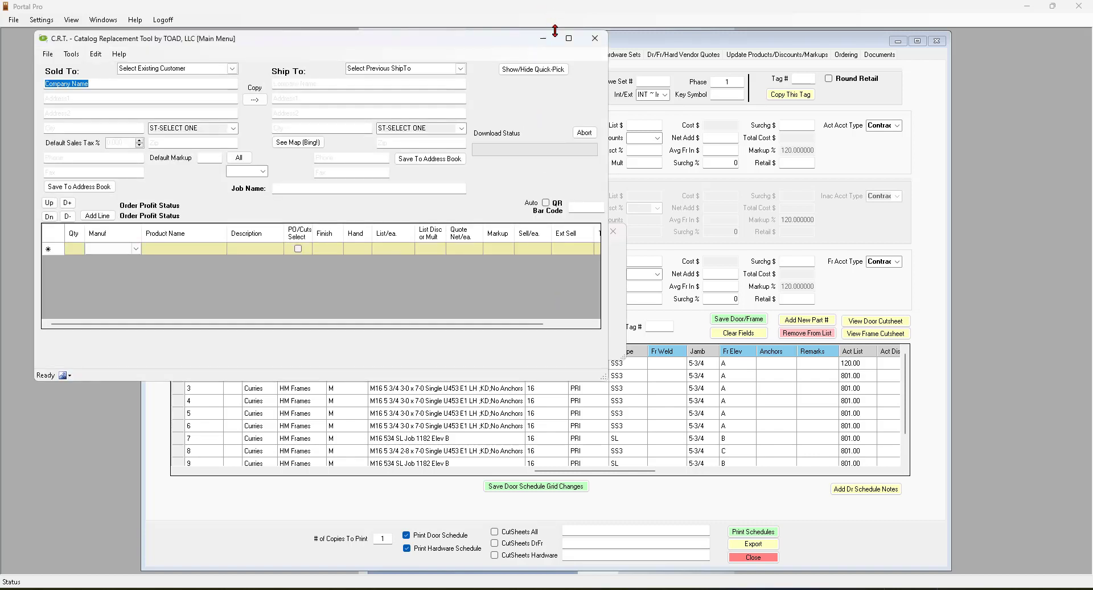
click(594, 39)
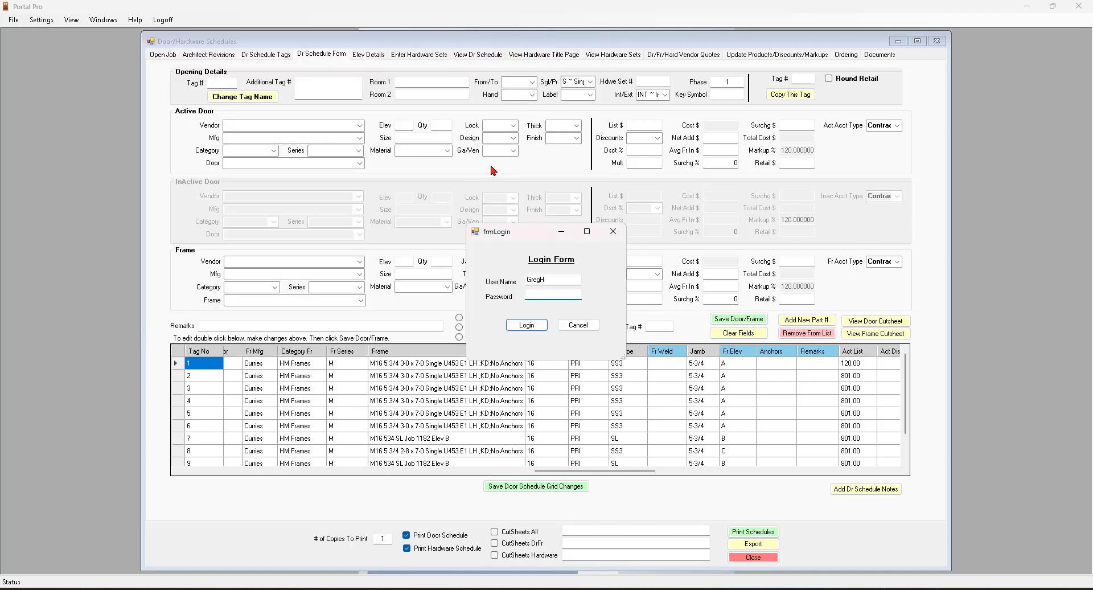
text(*****)
key(Return)
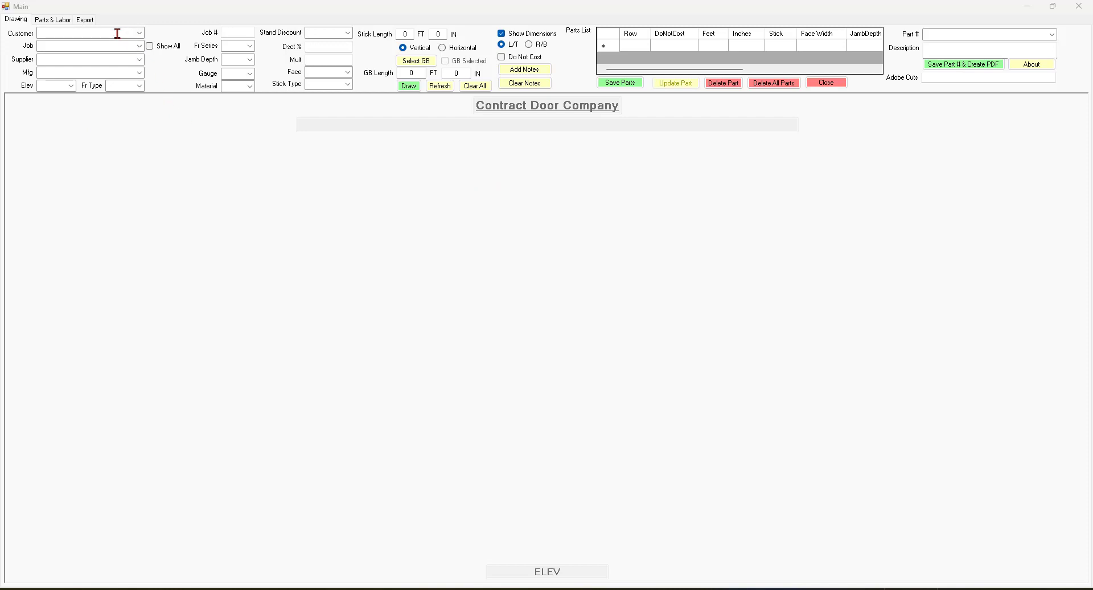
- Check the customer and job names of the open job in Portal Pro, and return to the drawing window
click(140, 34)
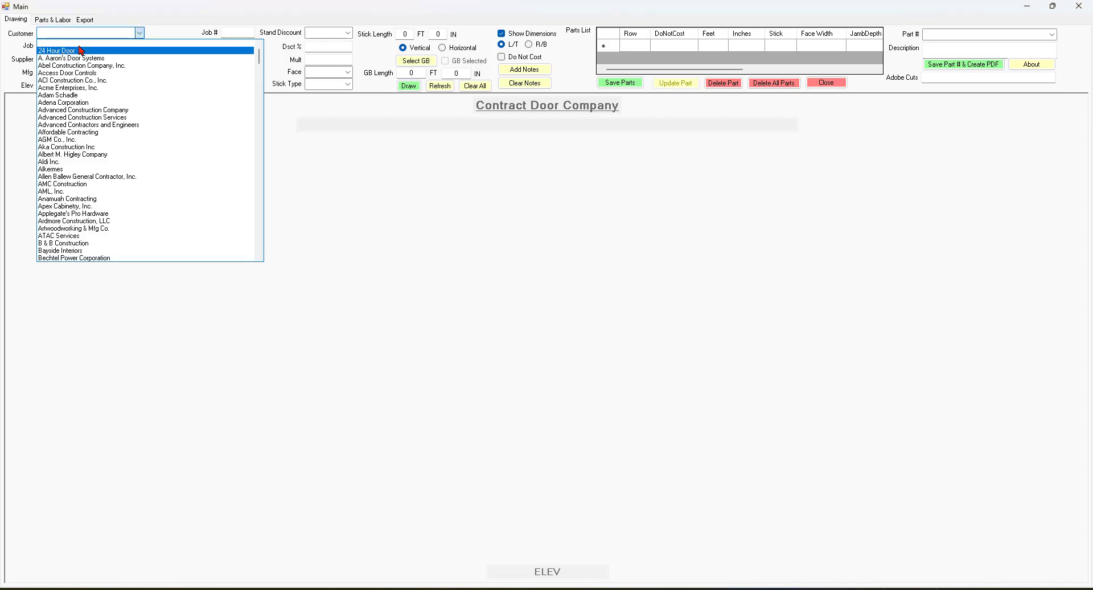
click(140, 33)
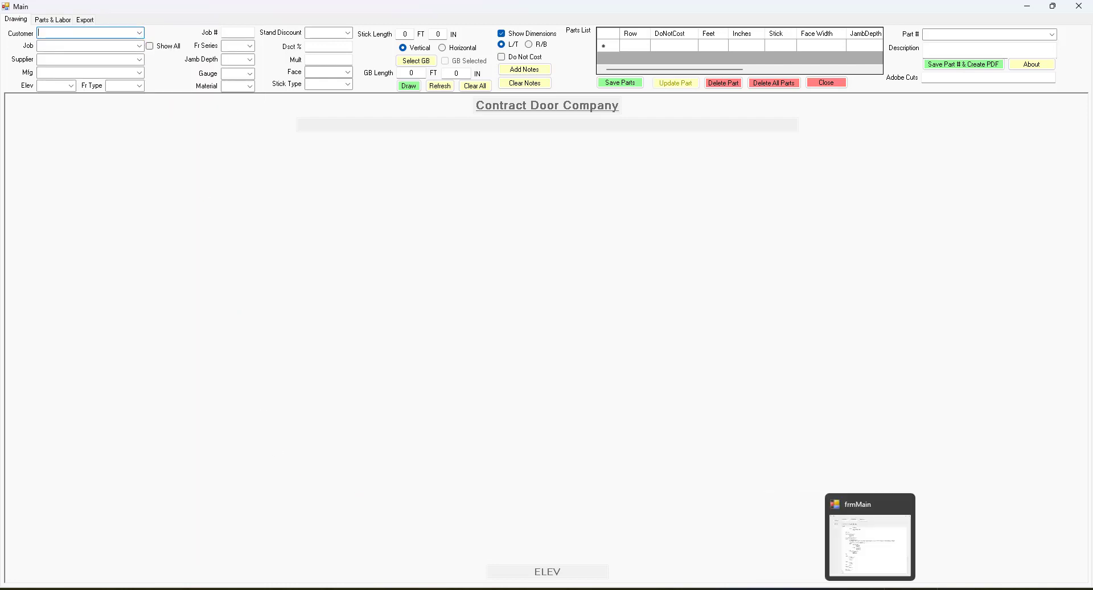
click(931, 589)
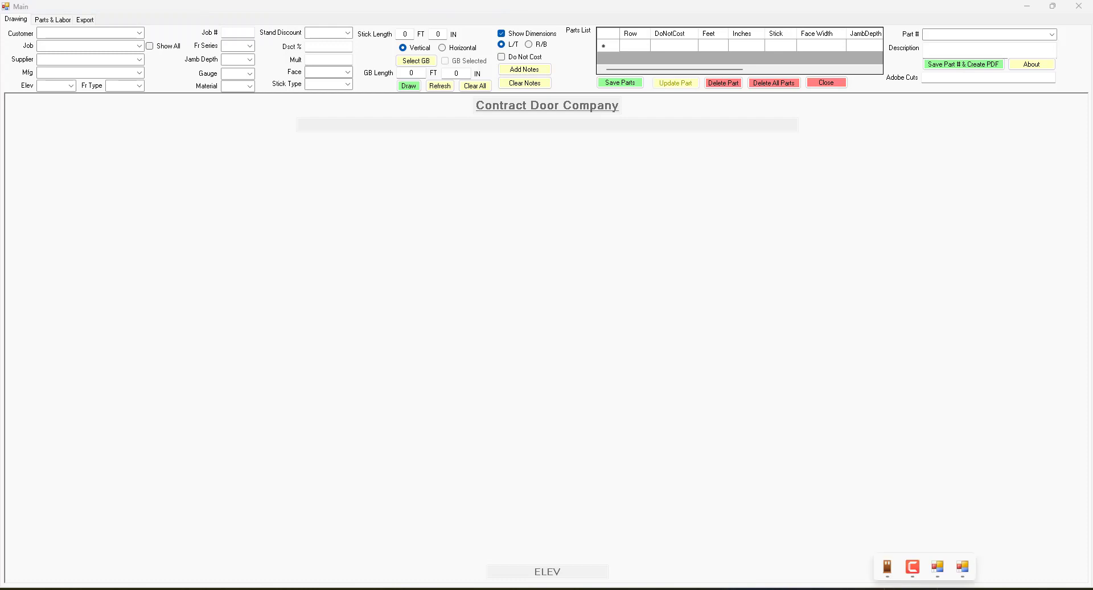
click(886, 566)
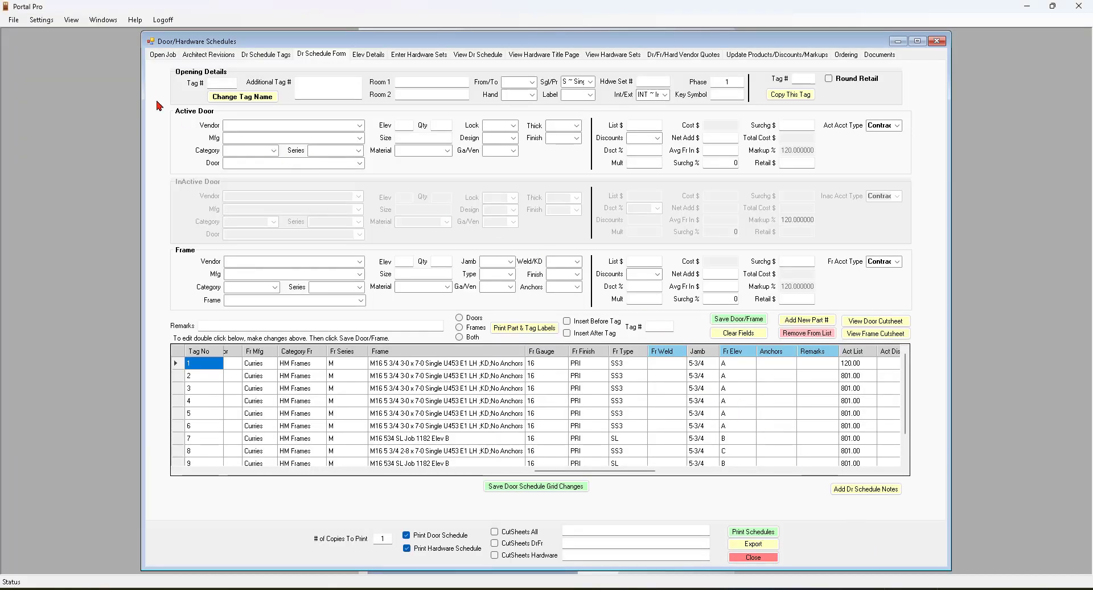
click(160, 54)
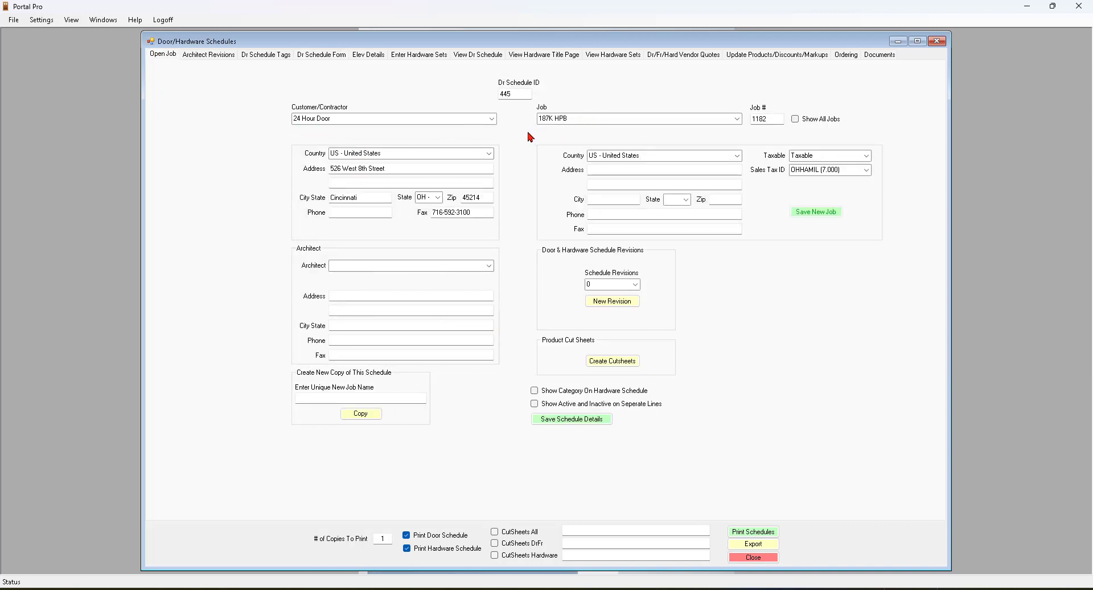
click(1024, 8)
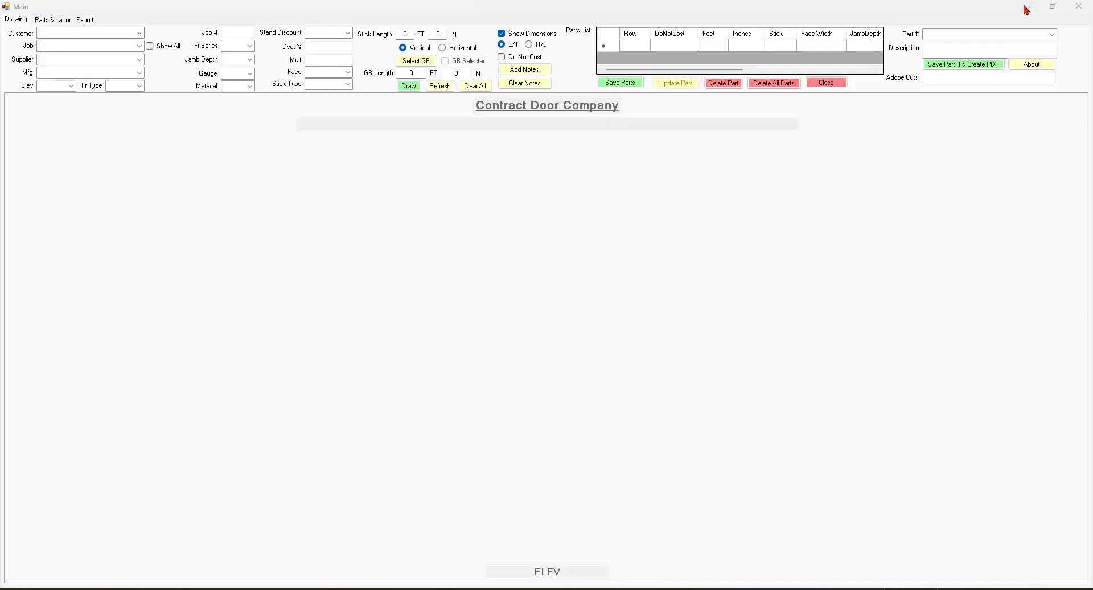
- Choose the customer 24 Hour Door and, with all jobs shown, the job 187K HPB
click(139, 34)
click(61, 51)
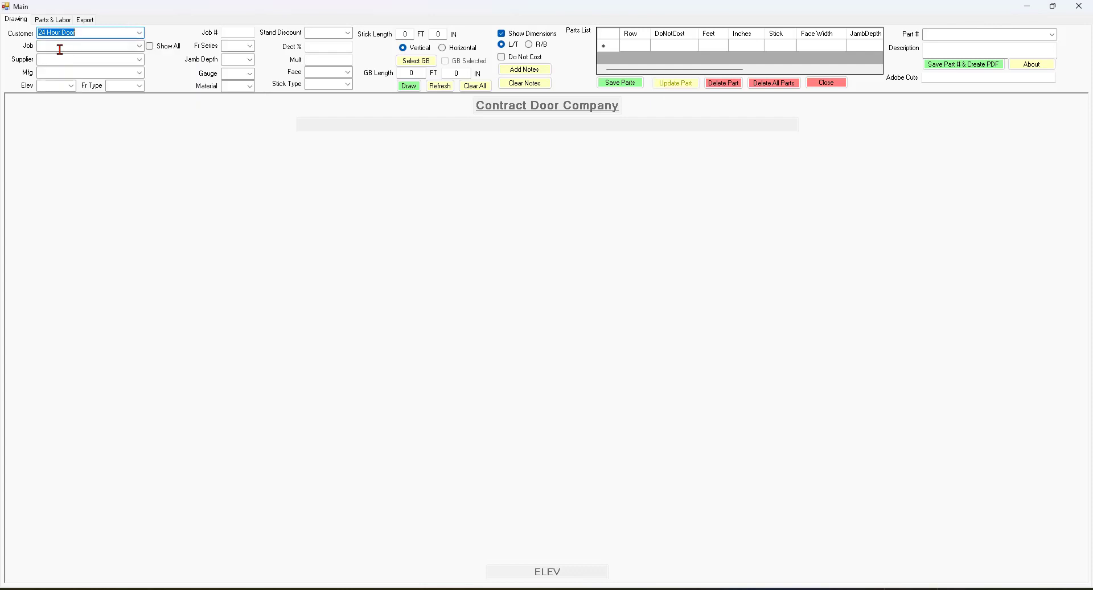
click(140, 46)
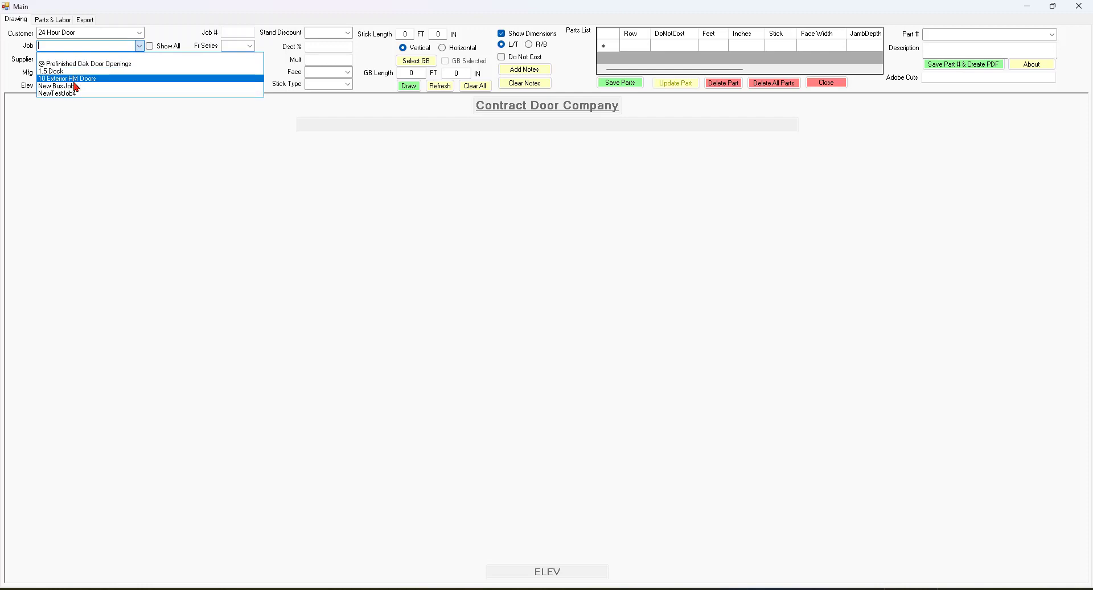
click(149, 48)
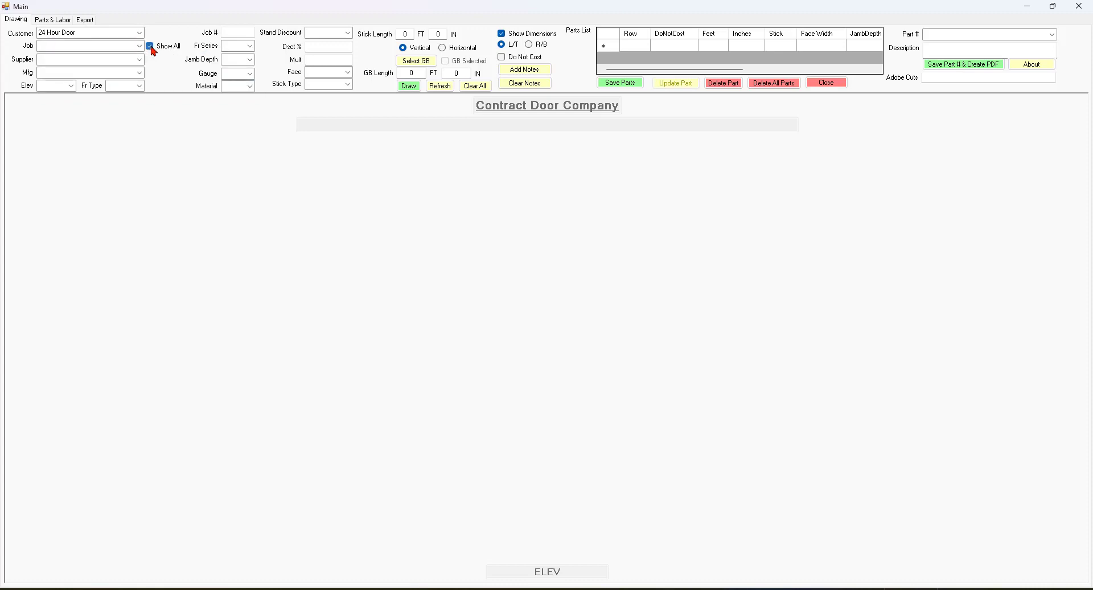
click(140, 46)
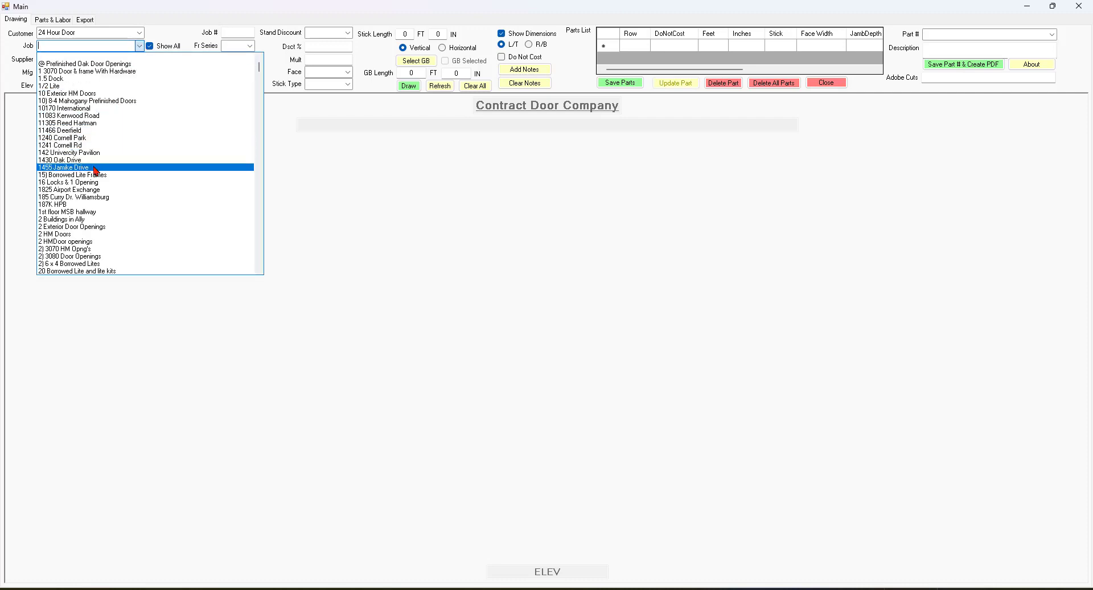
click(60, 208)
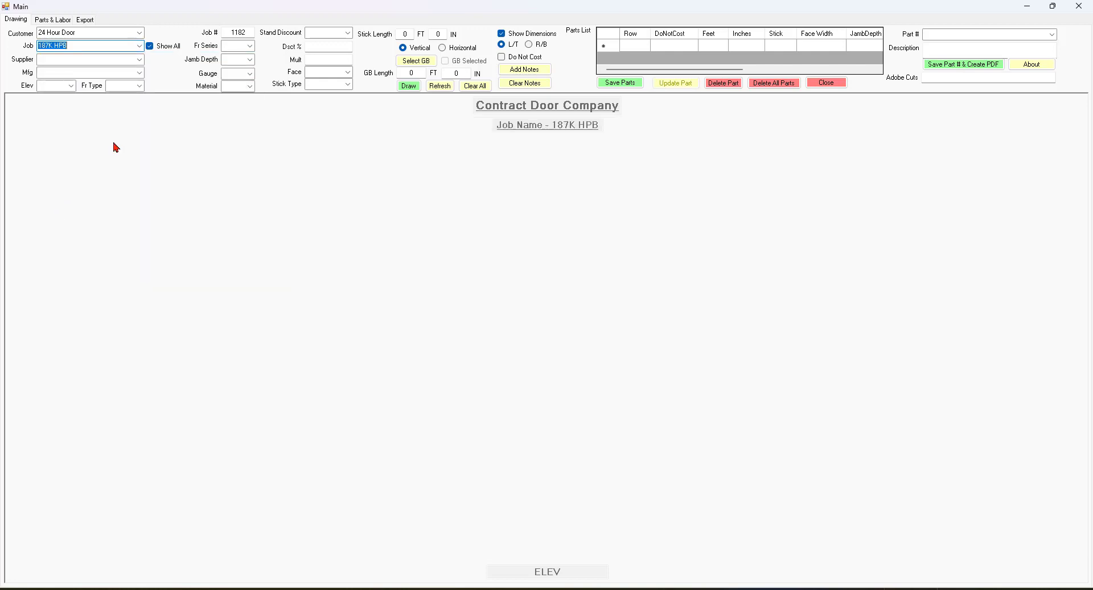
- Load the job's existing elevation B with its drawing and frame settings
click(71, 86)
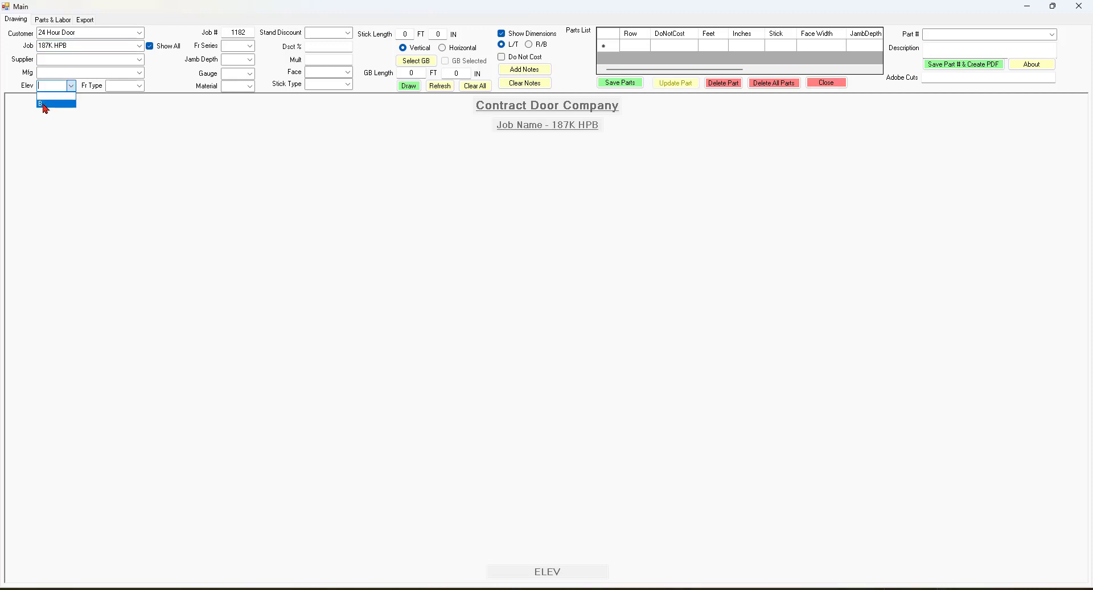
click(72, 88)
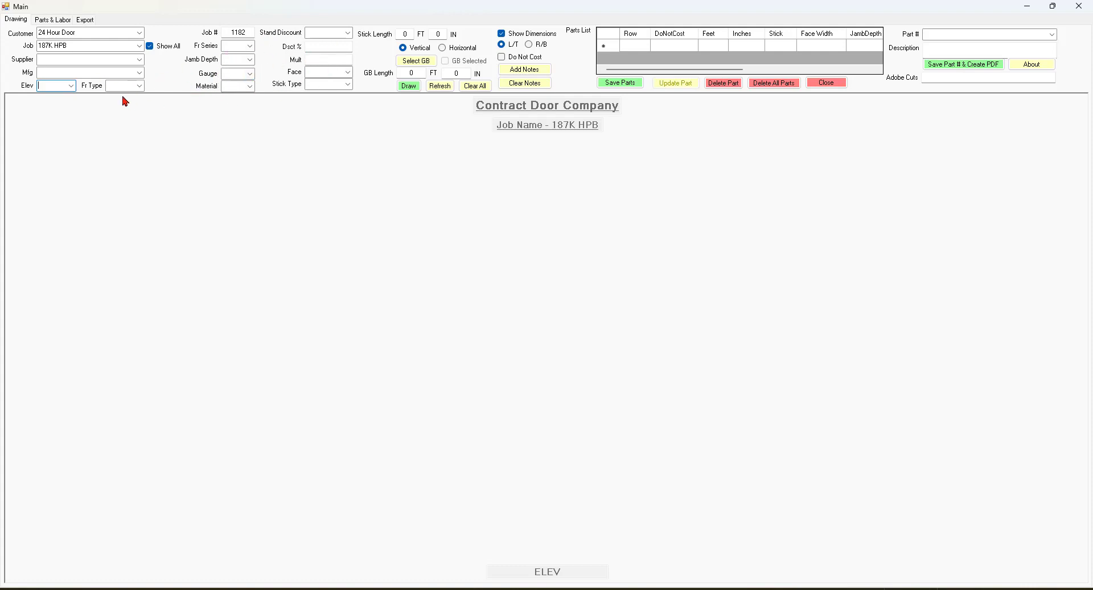
click(70, 86)
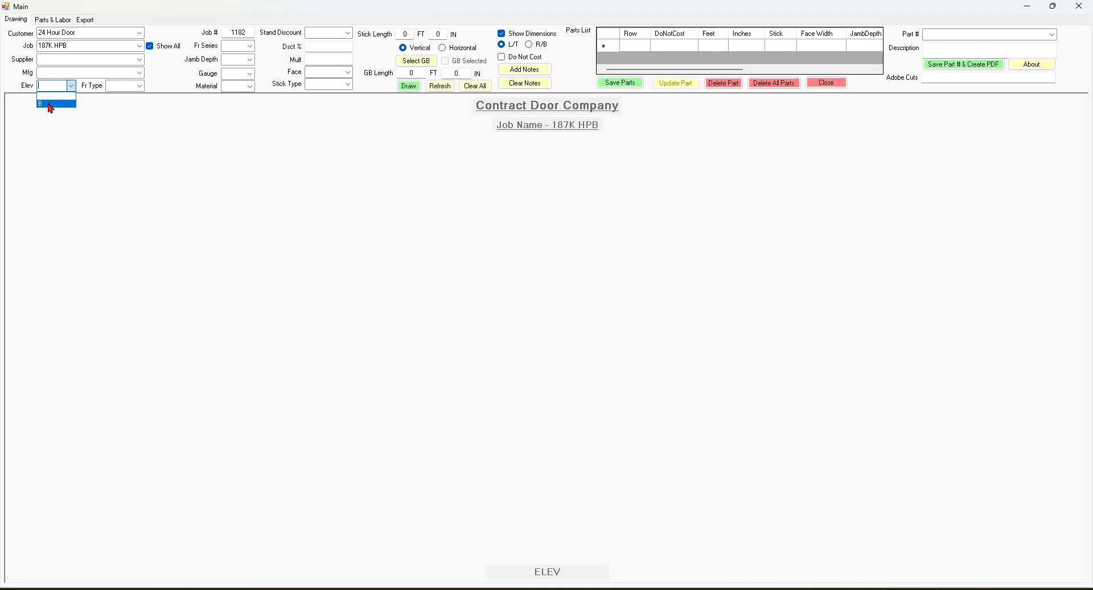
click(50, 105)
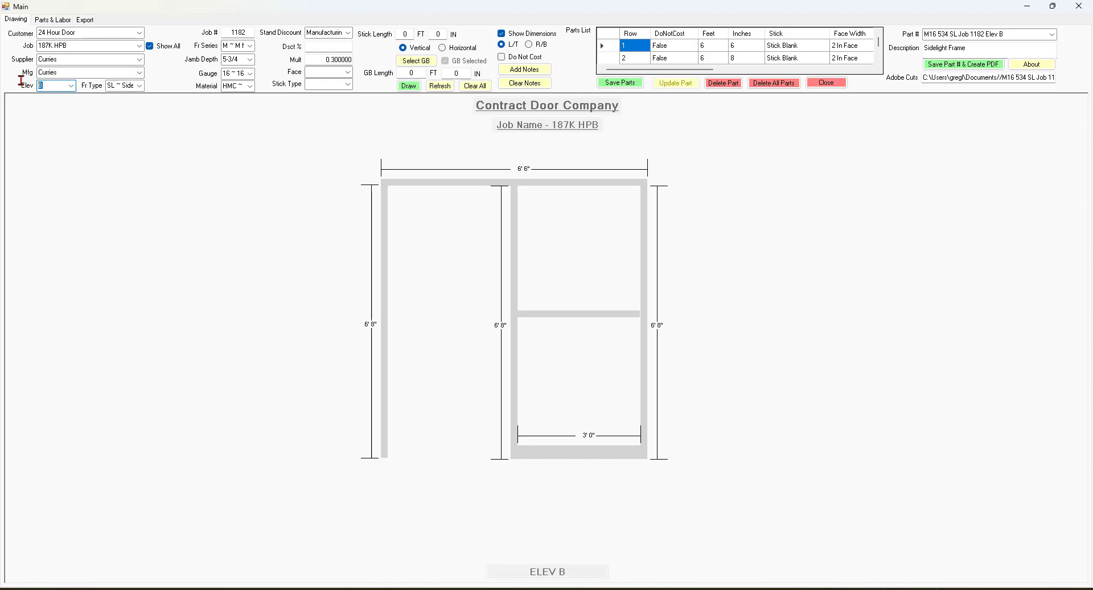
- Start a new elevation named C and set its frame type to TF ~ Transom Frame
text(C)
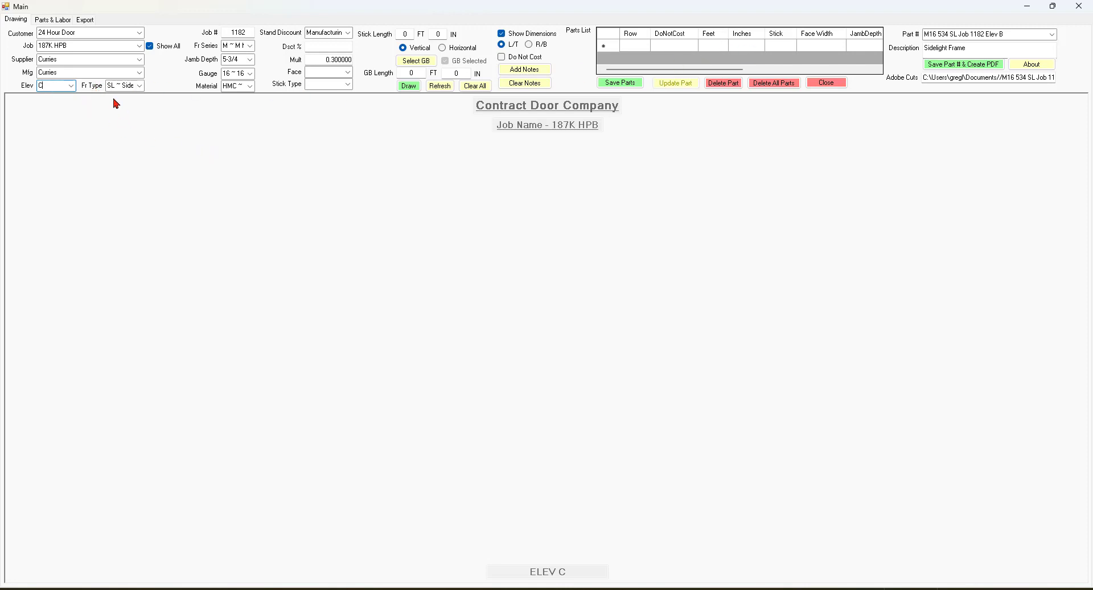
click(139, 86)
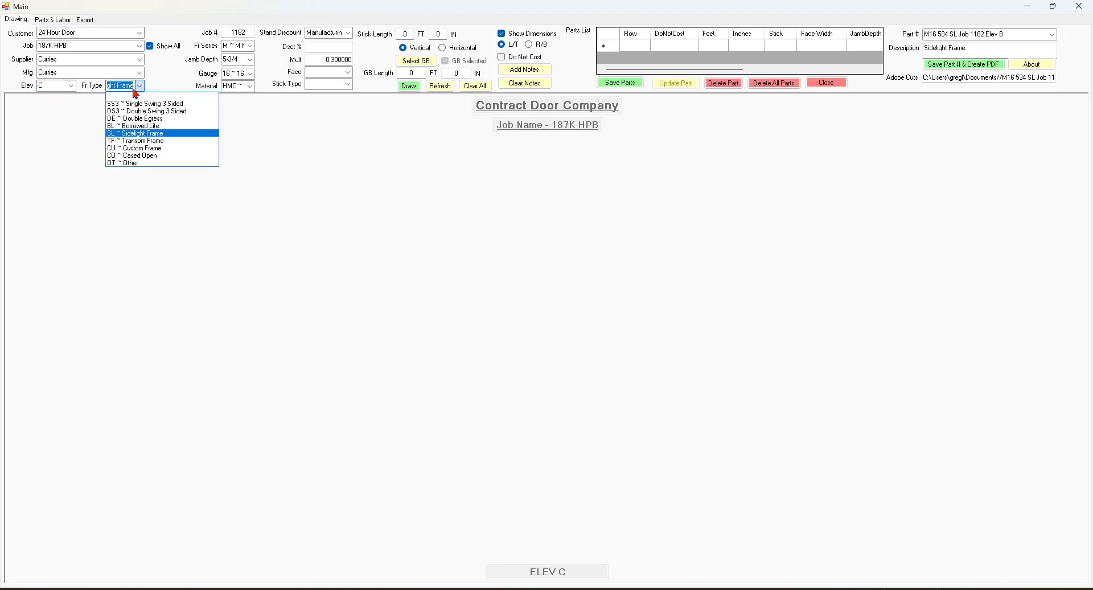
click(136, 145)
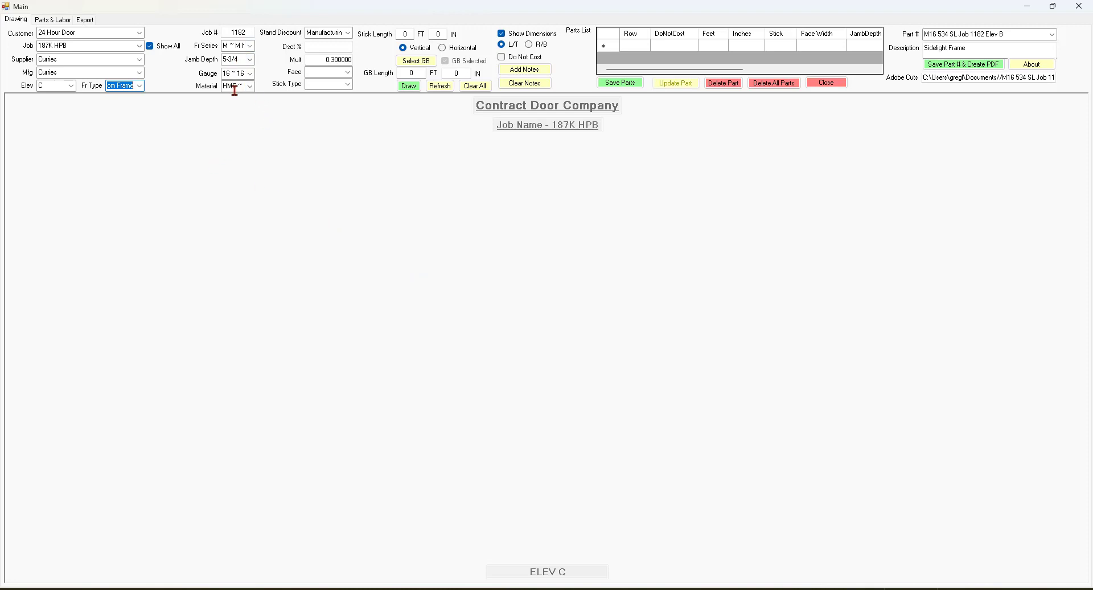
- Review the available frame series, jamb depth and material options for the new elevation
click(250, 47)
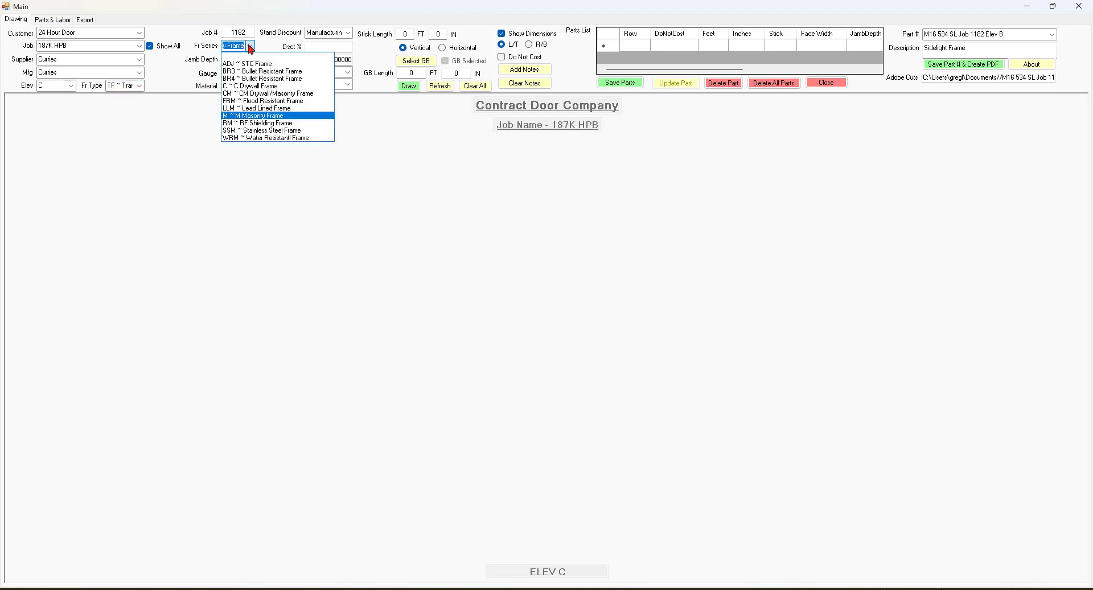
click(250, 47)
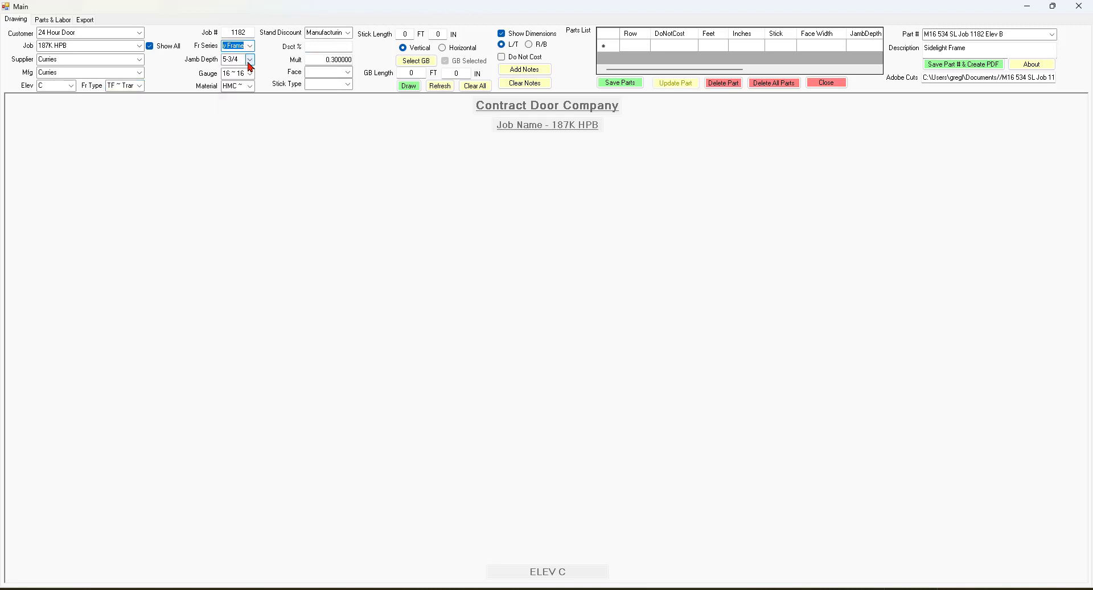
click(250, 62)
click(249, 62)
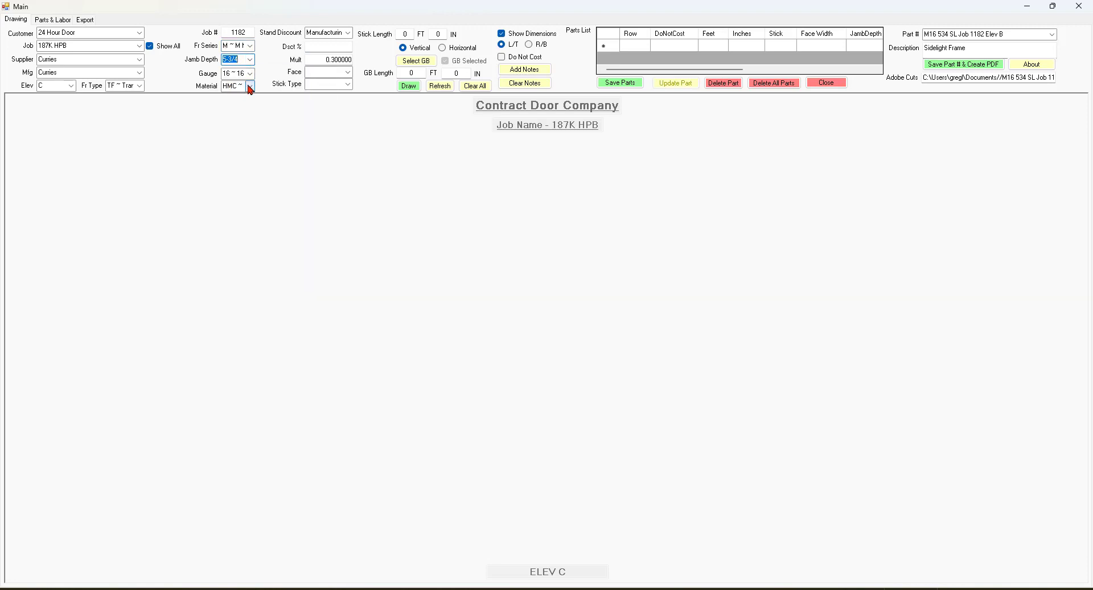
click(249, 86)
click(249, 88)
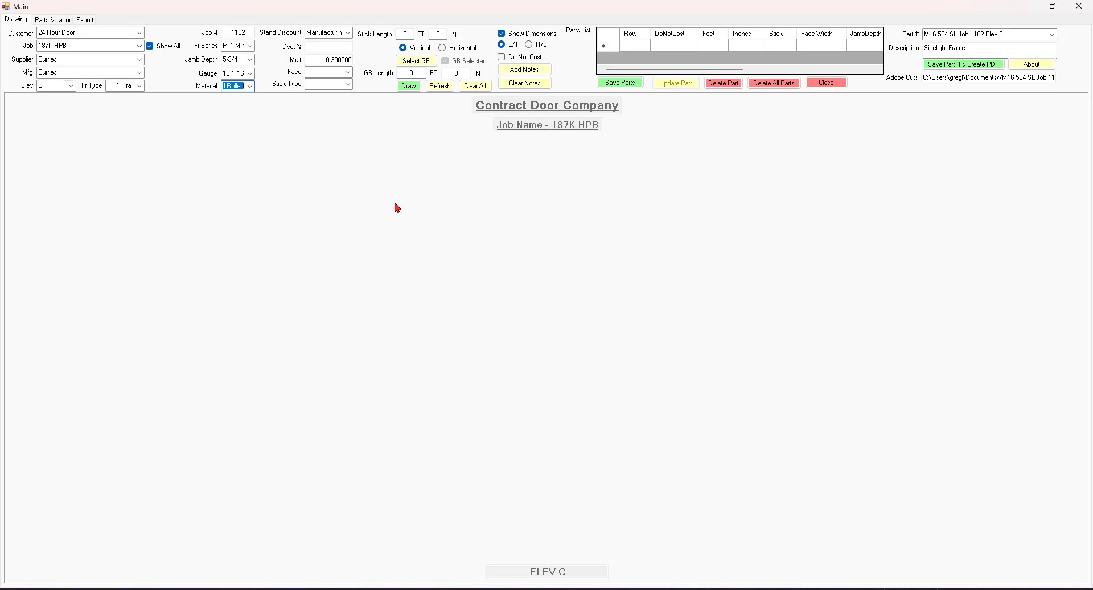
- Set the face to 2 In Face and the stick type to Stick Blank
click(348, 74)
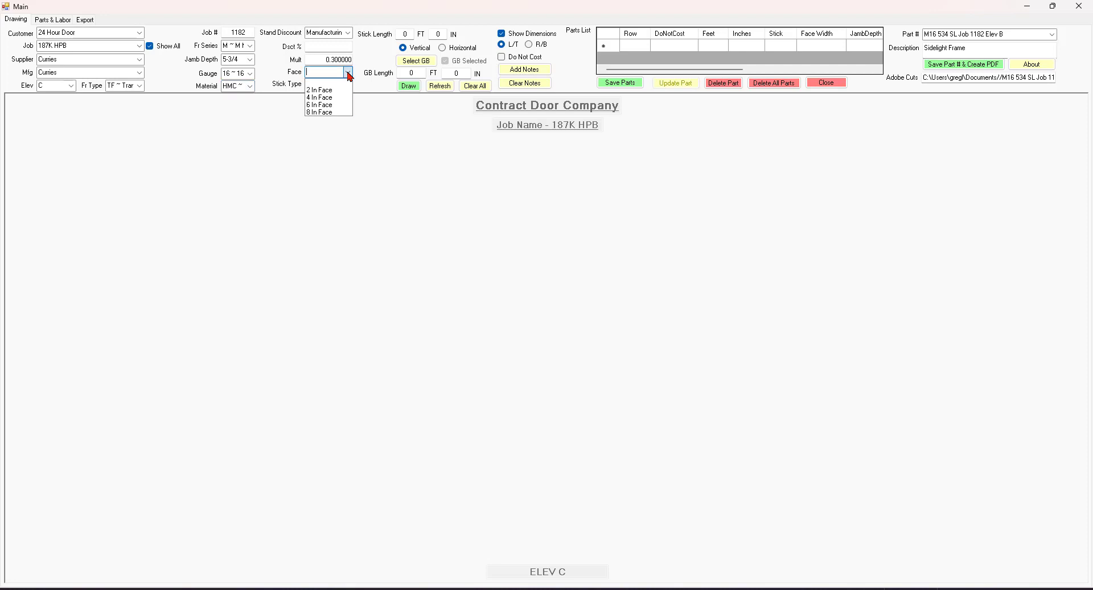
click(317, 91)
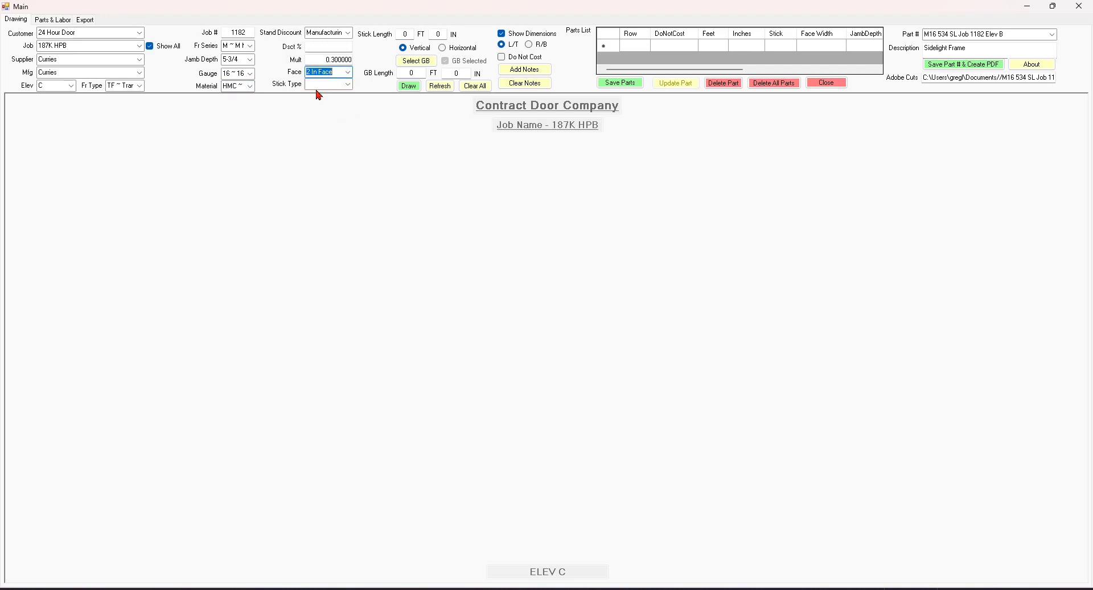
click(348, 85)
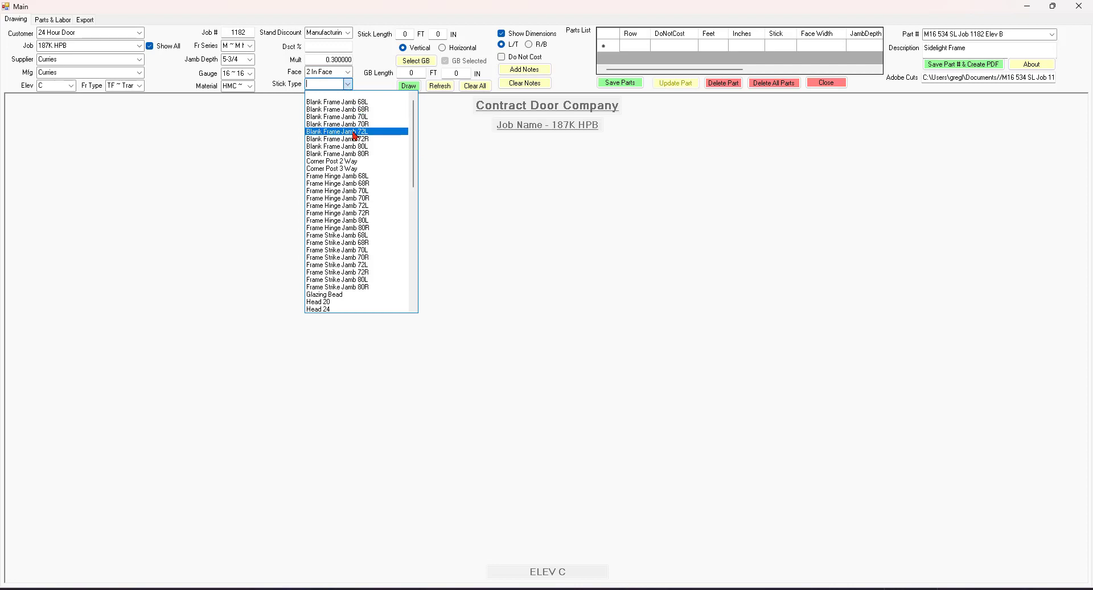
scroll(352, 148, down, 10)
scroll(353, 165, down, 4)
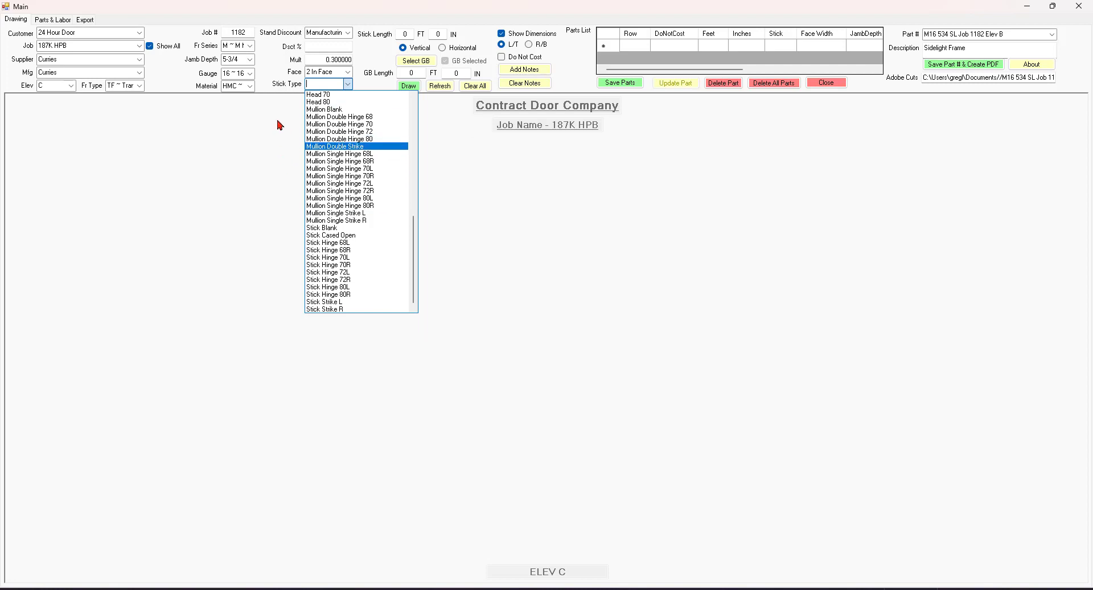
click(326, 228)
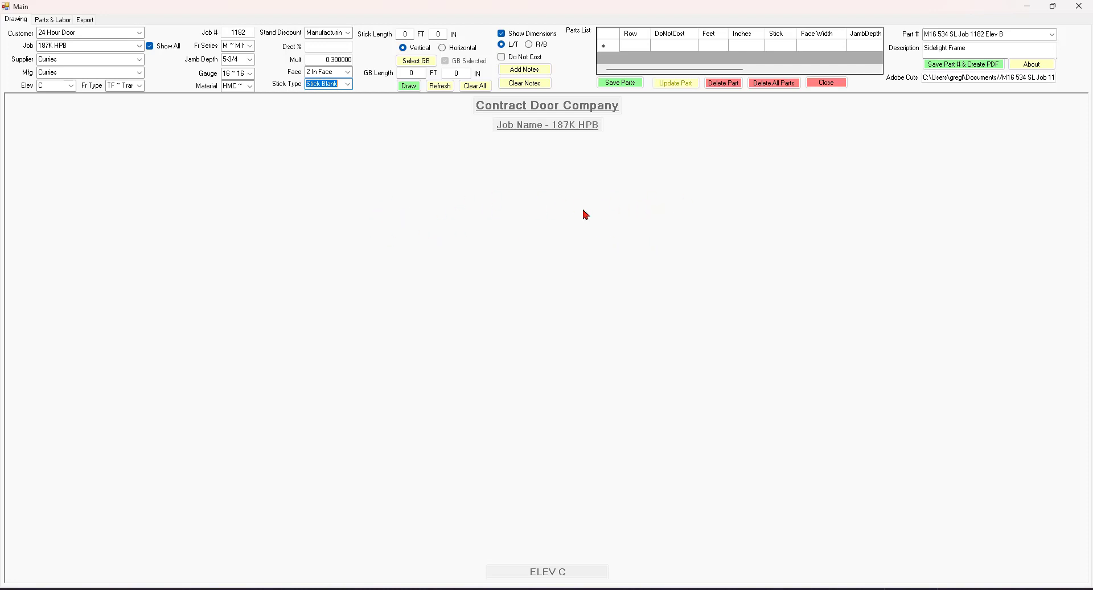
- Set the stick length to 6 ft 4 in and check which glazing bead is selected
click(406, 34)
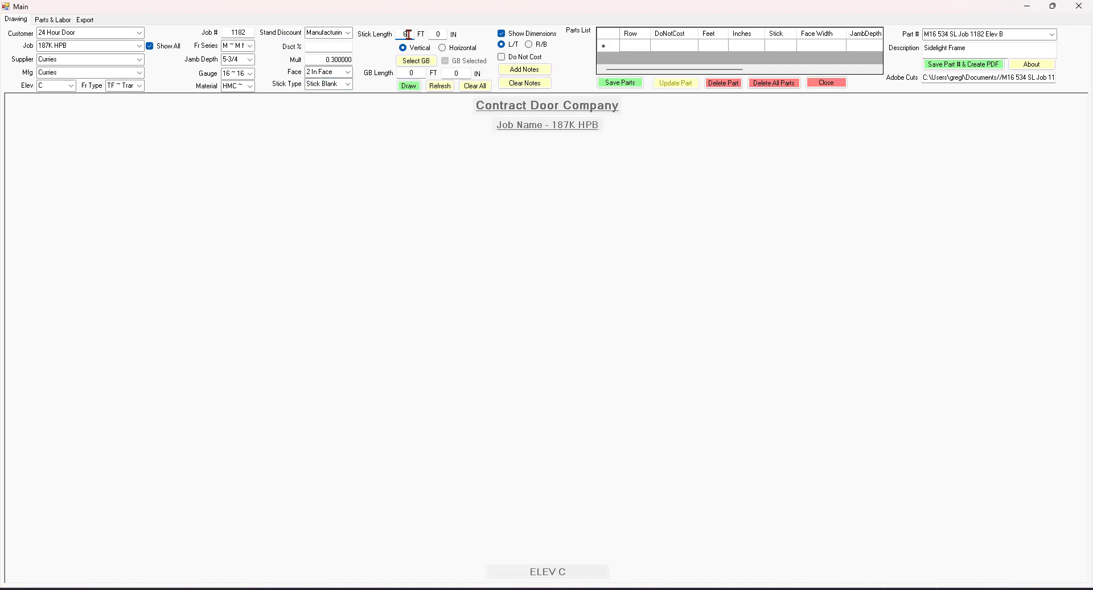
double_click(438, 34)
double_click(405, 73)
click(420, 64)
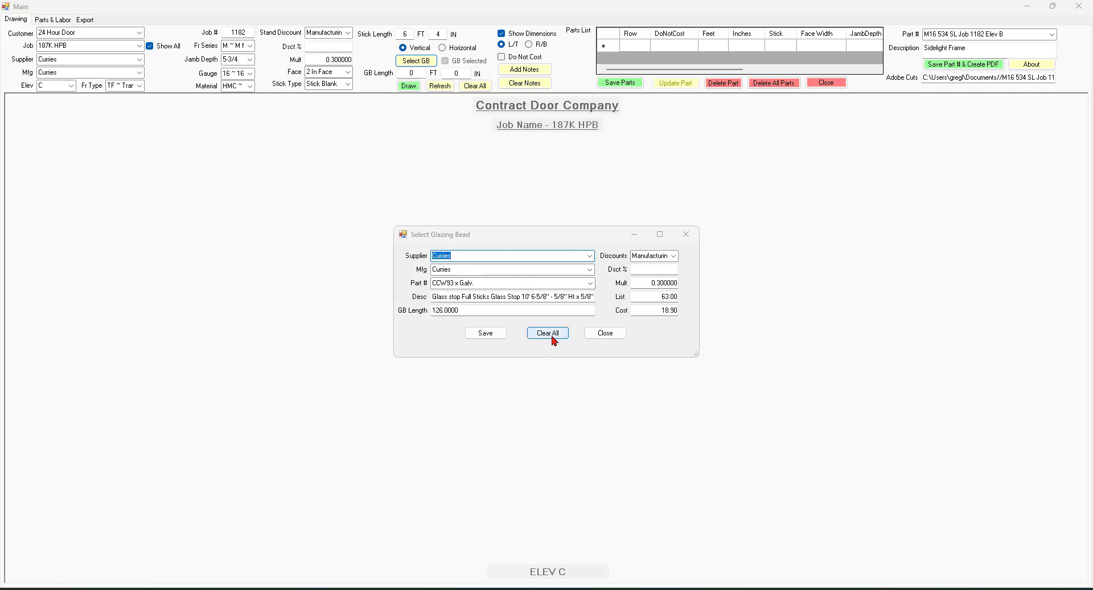
click(604, 336)
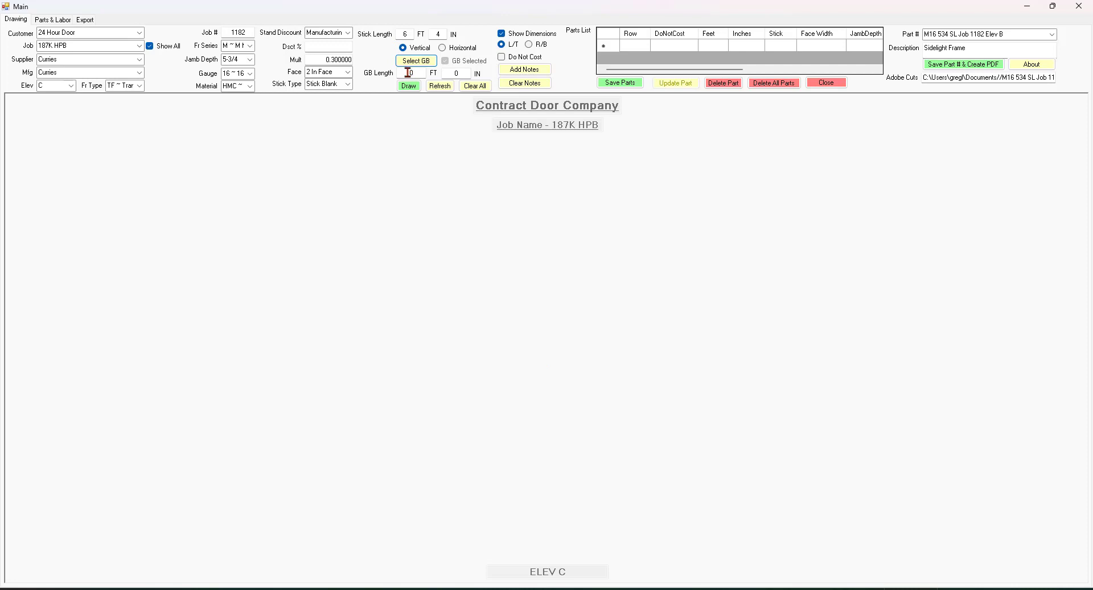
- Draw the horizontal 6 ft 4 in head stick with a 6 ft glazing bead length and examine its parts list entry
double_click(410, 73)
click(411, 87)
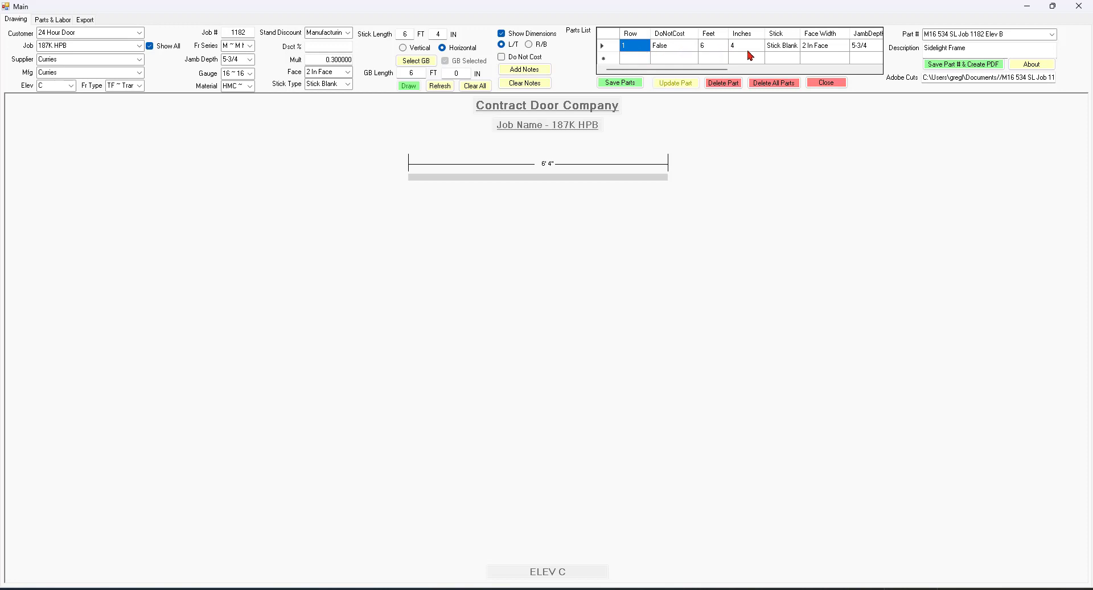
drag(709, 73, 874, 68)
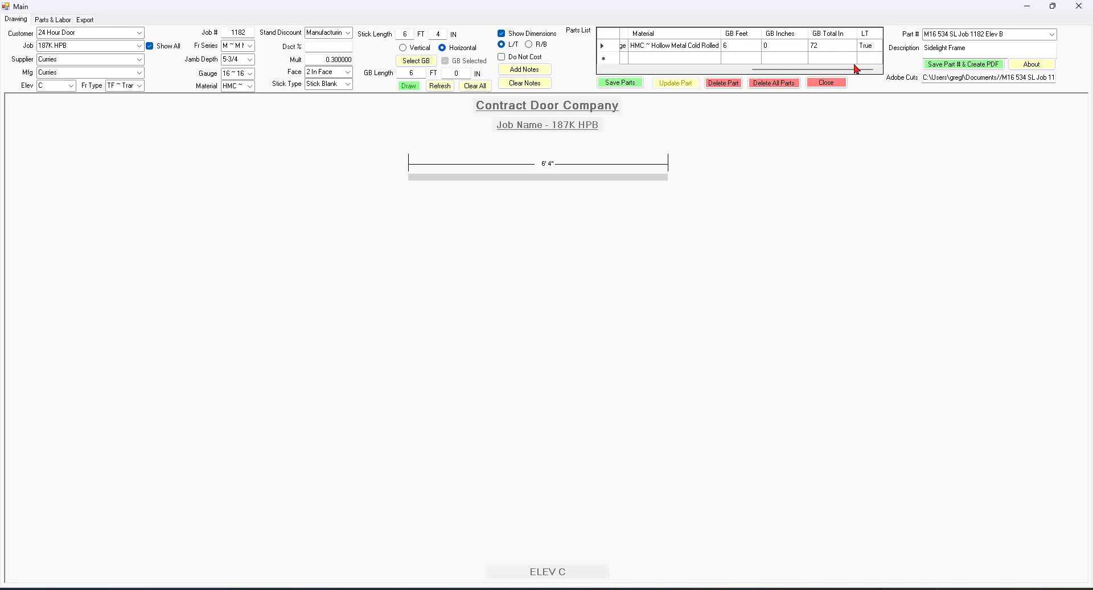
drag(834, 73, 690, 75)
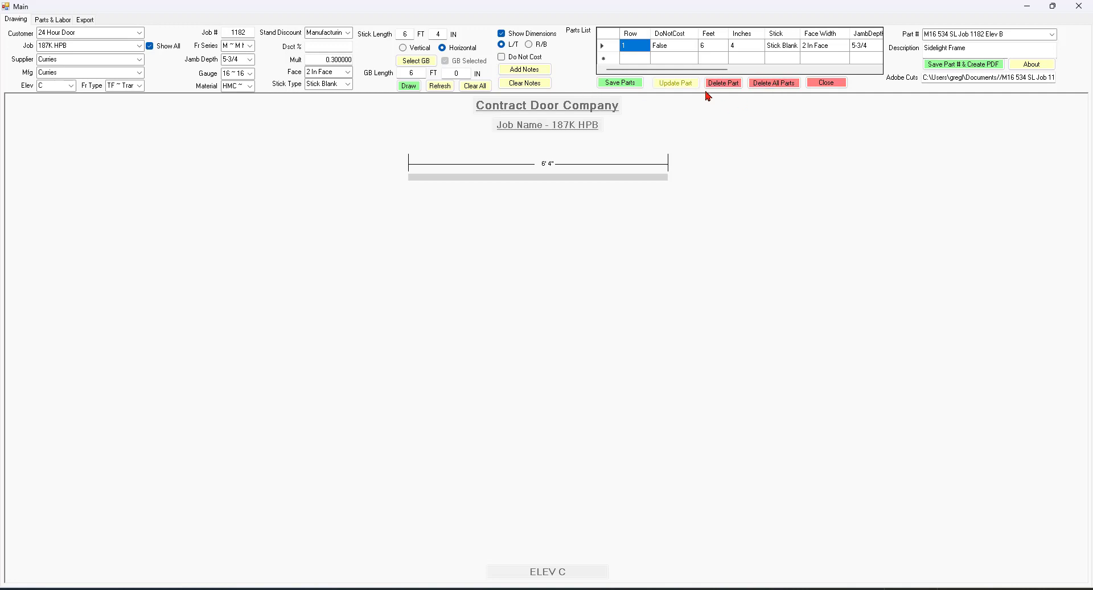
- Delete the horizontal head stick from the parts list and draw it again with the same settings
click(692, 48)
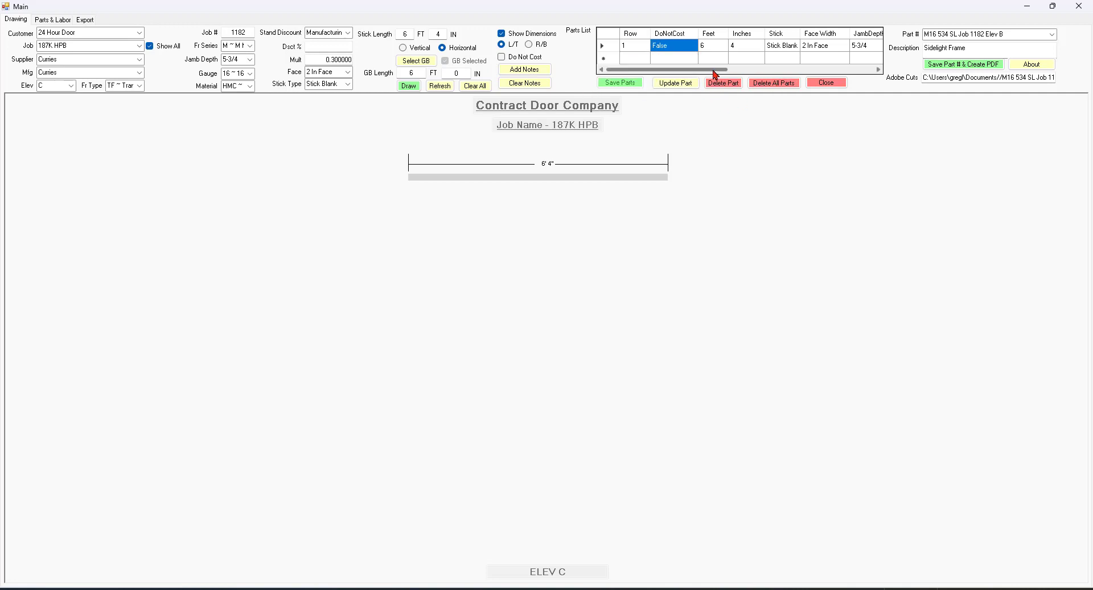
click(723, 83)
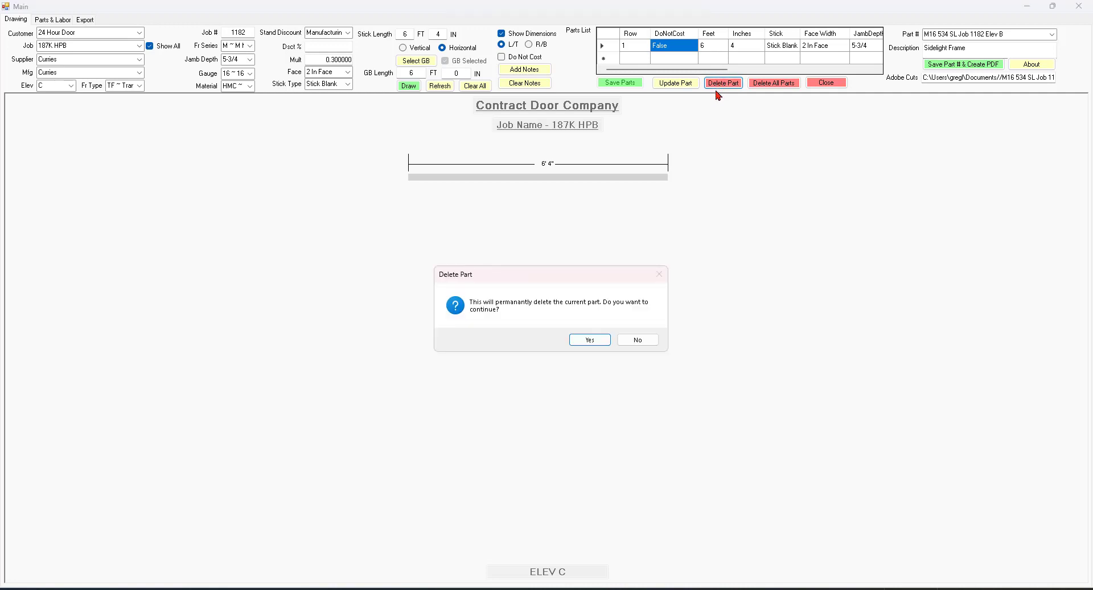
click(593, 344)
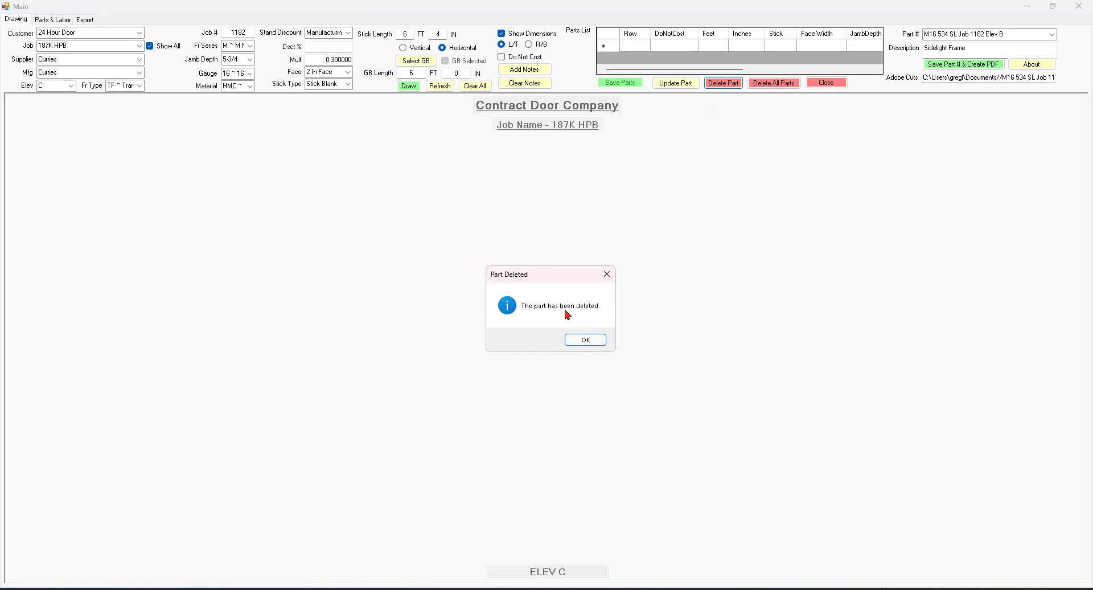
click(586, 340)
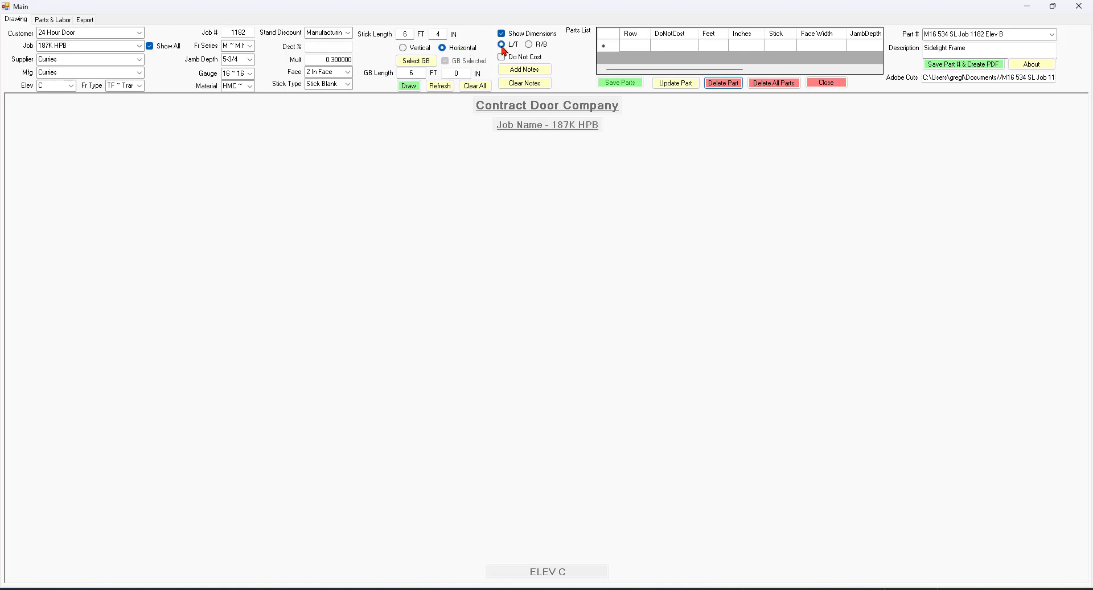
click(408, 86)
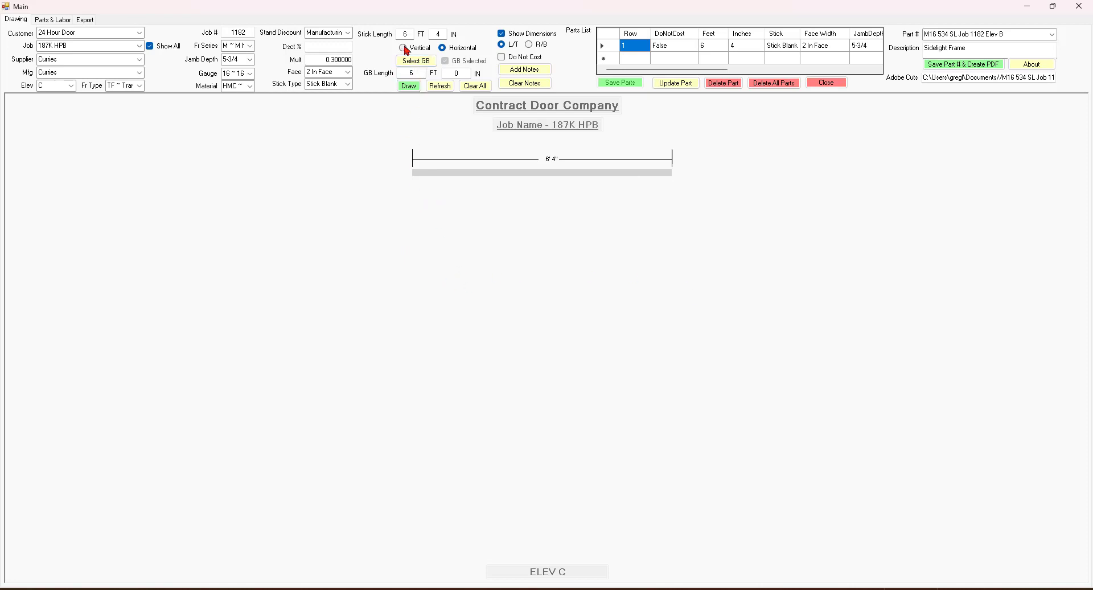
- Draw a vertical Stick Hinge 70R with a 1 ft glazing bead length and place it under the head's left end
click(348, 84)
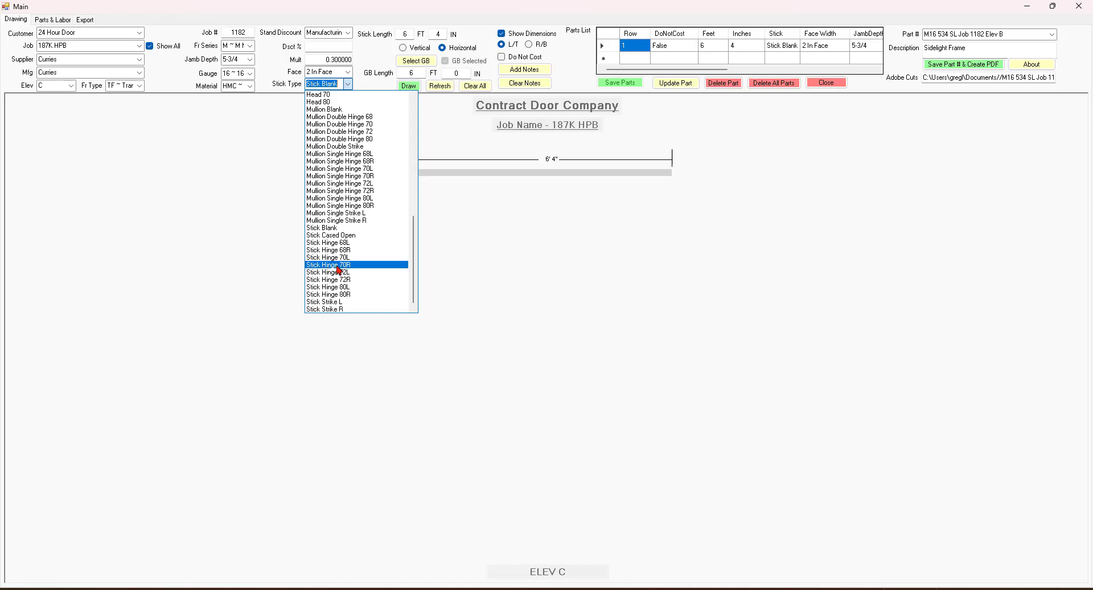
click(337, 266)
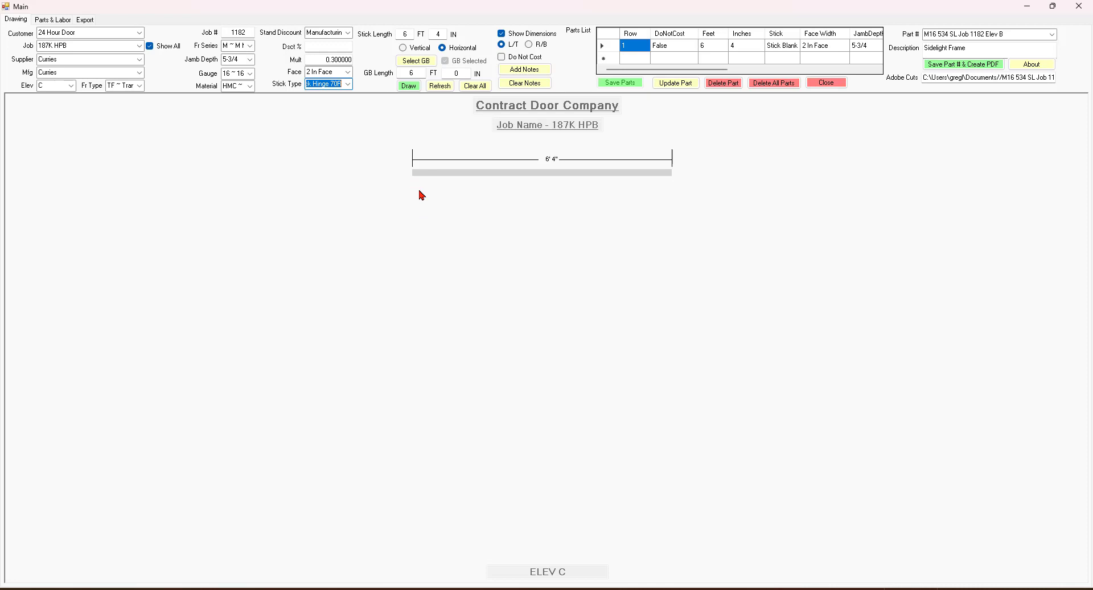
double_click(404, 72)
click(403, 49)
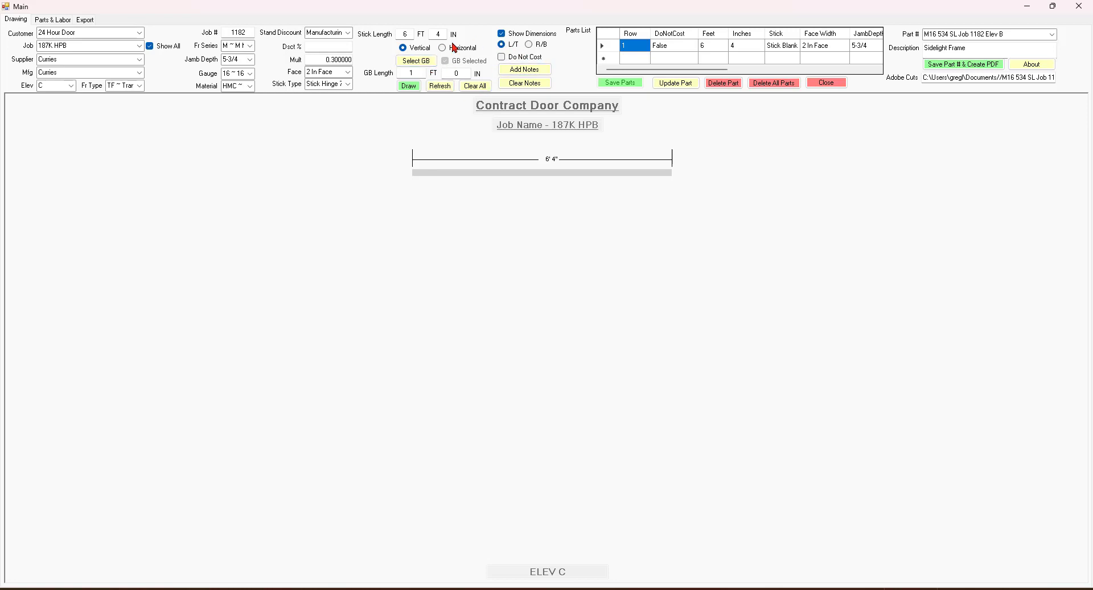
click(408, 86)
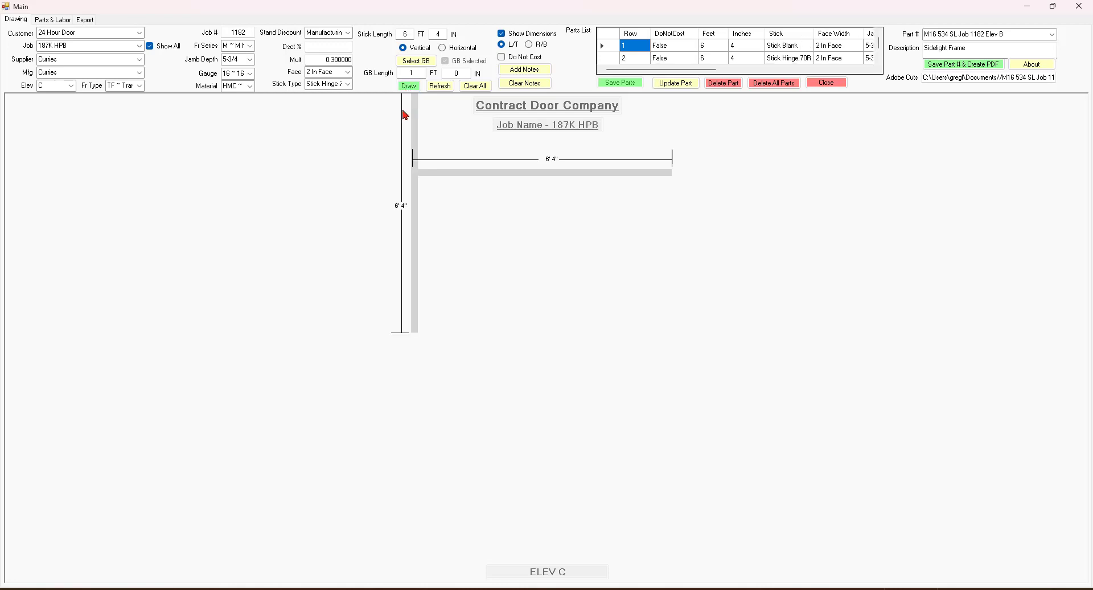
click(406, 196)
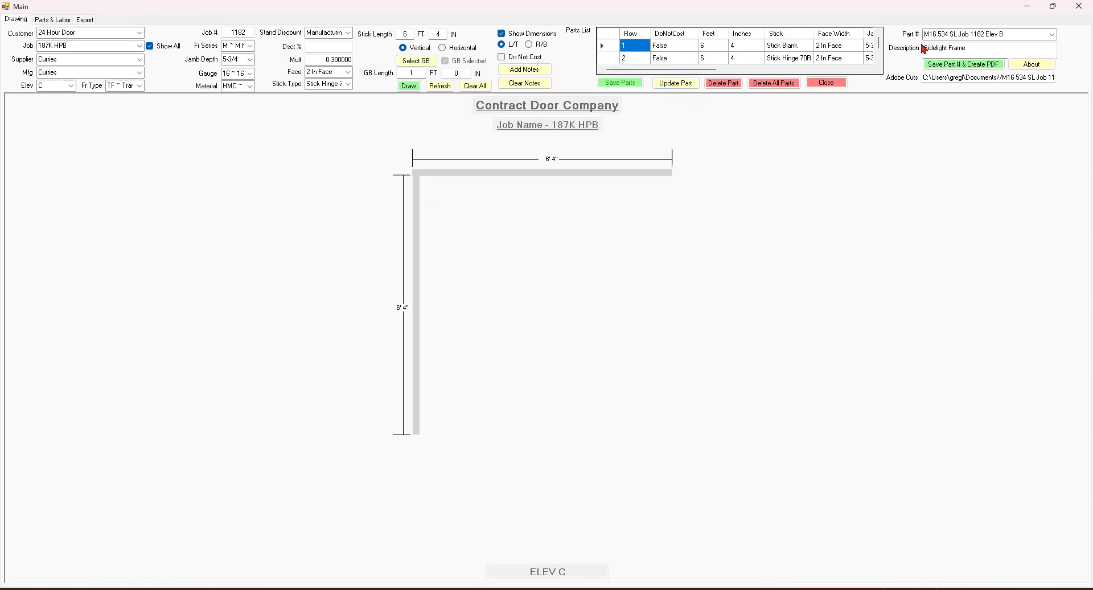
- Delete the vertical Stick Hinge 70R part, row 2, from the parts list
click(879, 61)
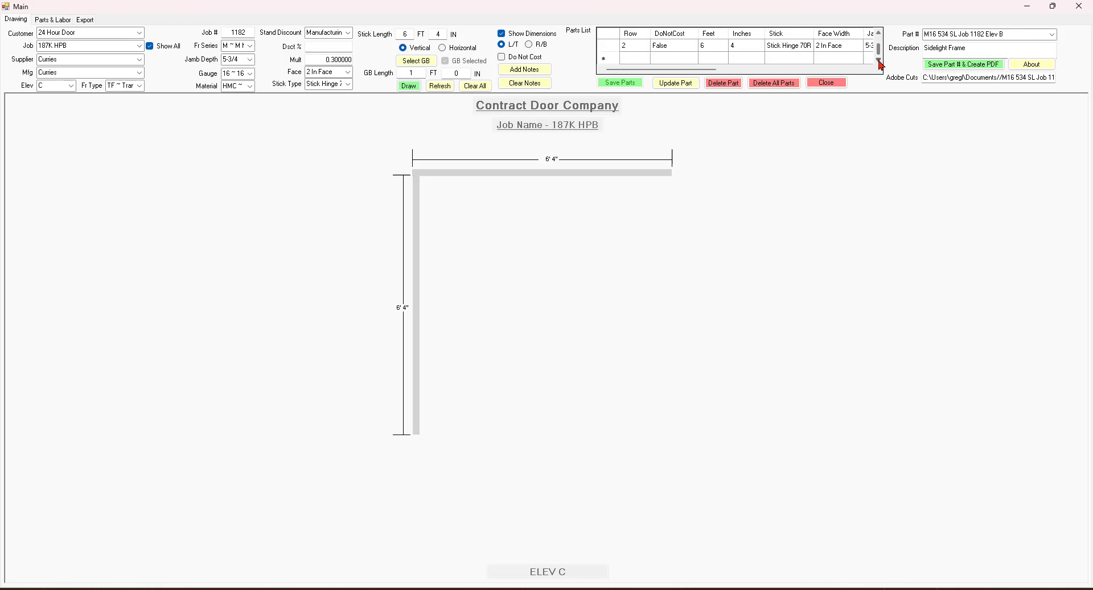
click(678, 49)
click(726, 87)
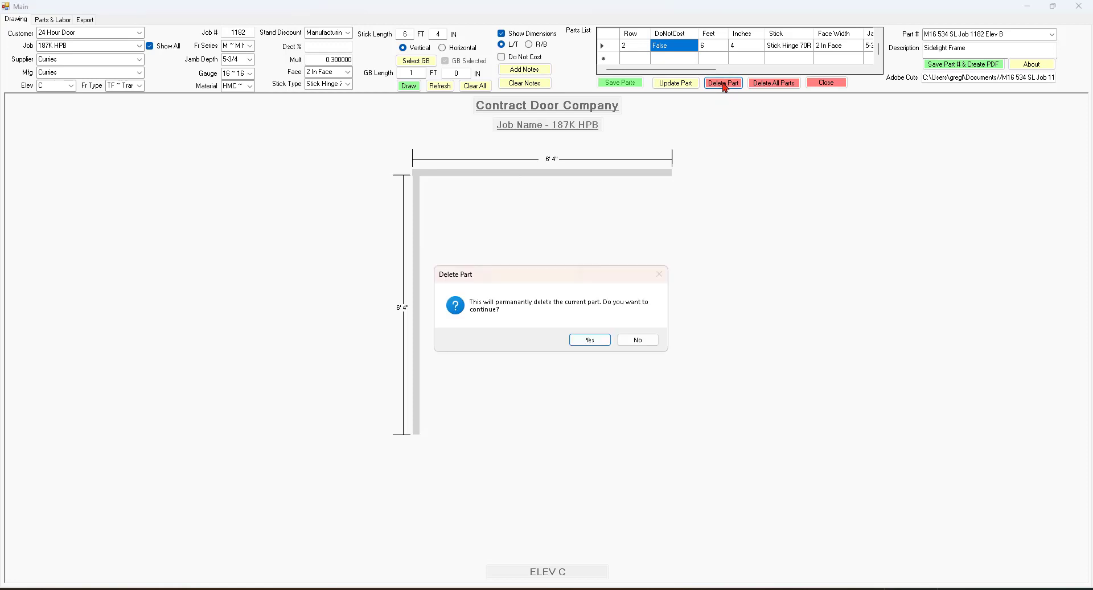
click(579, 344)
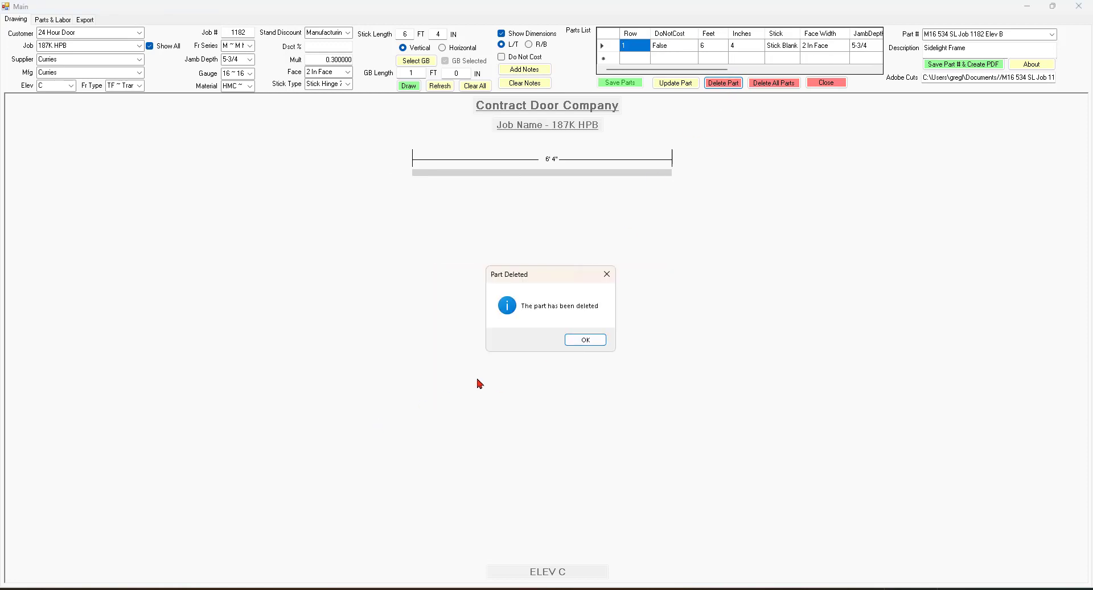
click(579, 341)
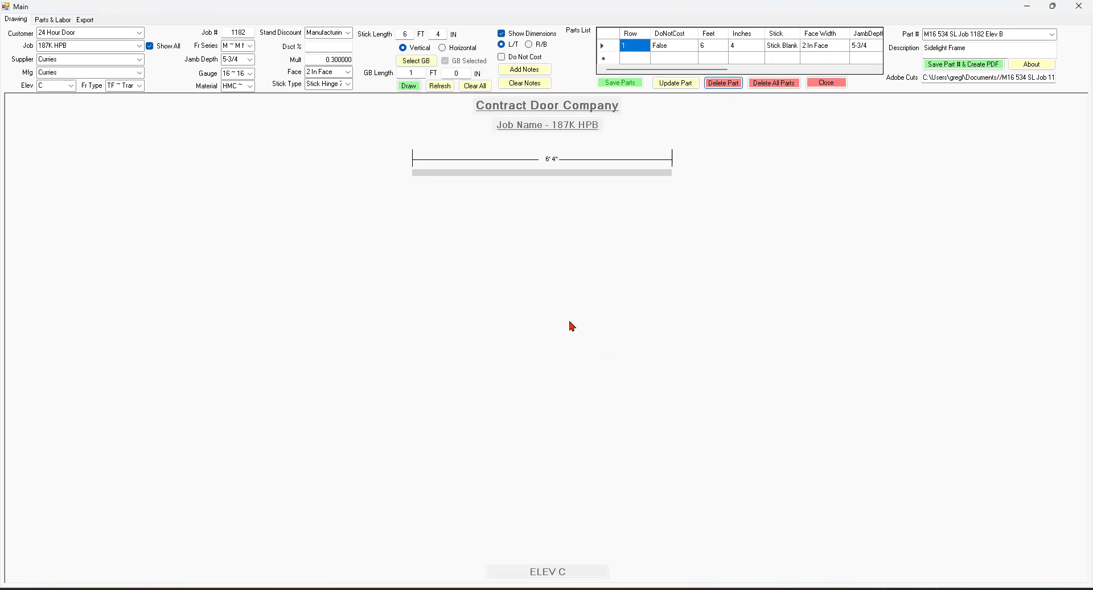
- Draw the vertical hinge jamb with a stick length of 8 ft 2 in and place it under the head's left end
double_click(405, 34)
text(7)
double_click(438, 34)
double_click(406, 33)
text(8)
double_click(438, 34)
click(410, 87)
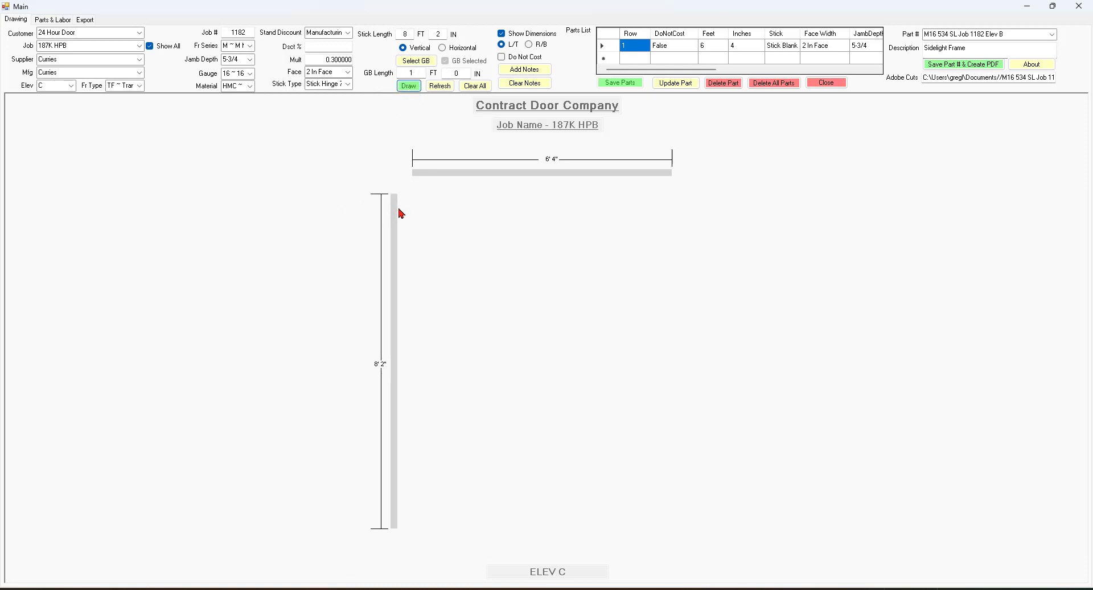
drag(399, 209, 409, 200)
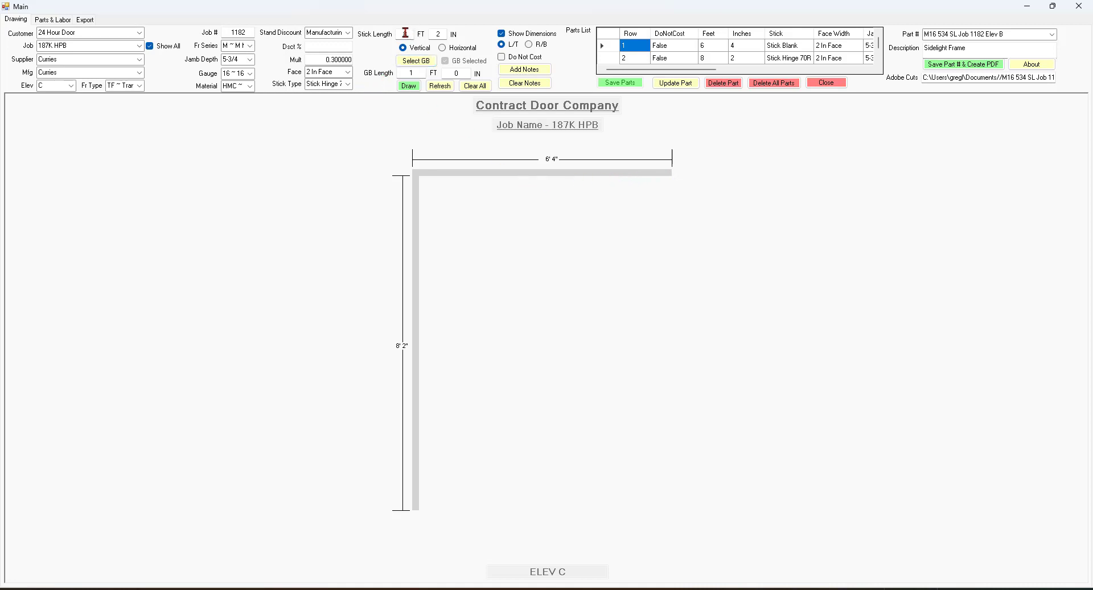
- Draw a 2 in vertical Stick Blank at the head's right end, marked Do Not Cost, with its dimension on the R/B side
click(348, 83)
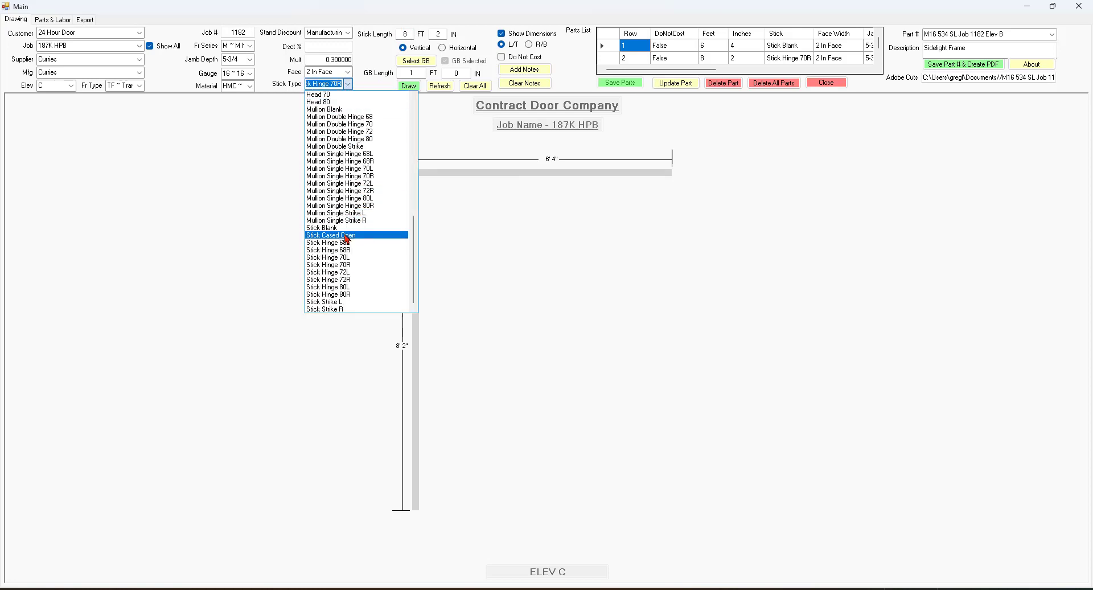
click(328, 227)
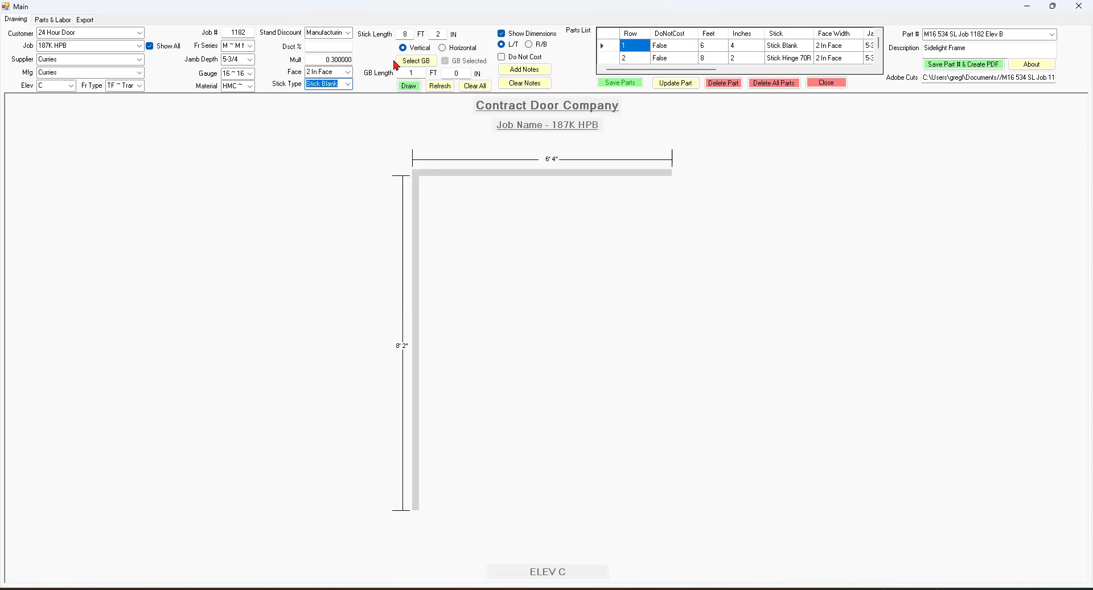
double_click(402, 34)
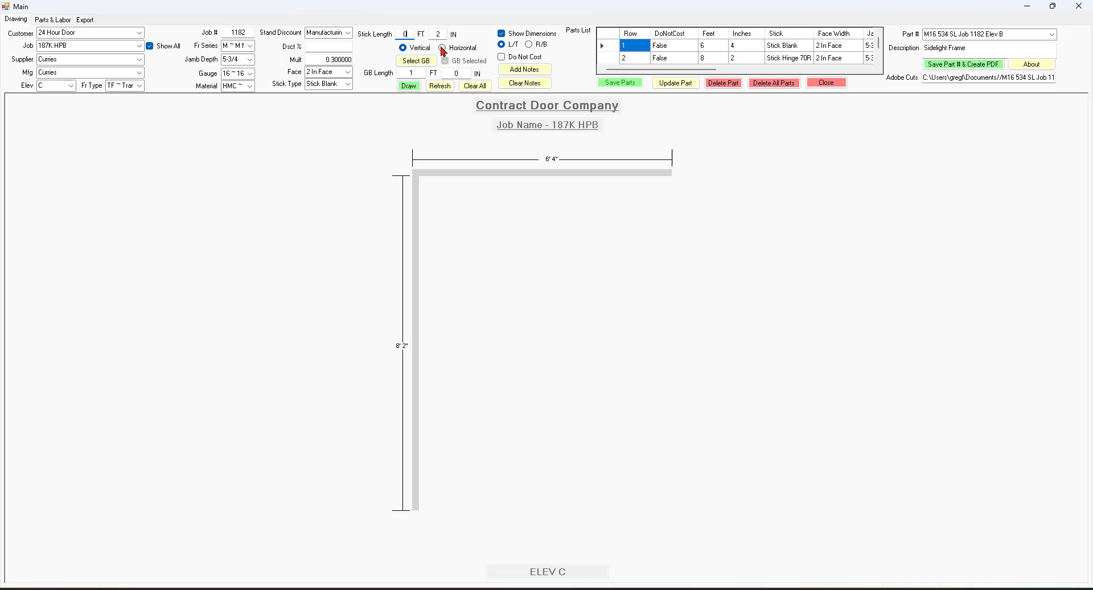
click(402, 48)
click(528, 45)
double_click(404, 73)
click(408, 87)
- Draw a costed 1 ft vertical Stick Blank with a 1 ft glazing bead length and place it below the head's right end
drag(402, 33, 415, 32)
drag(403, 73, 422, 72)
drag(435, 33, 461, 38)
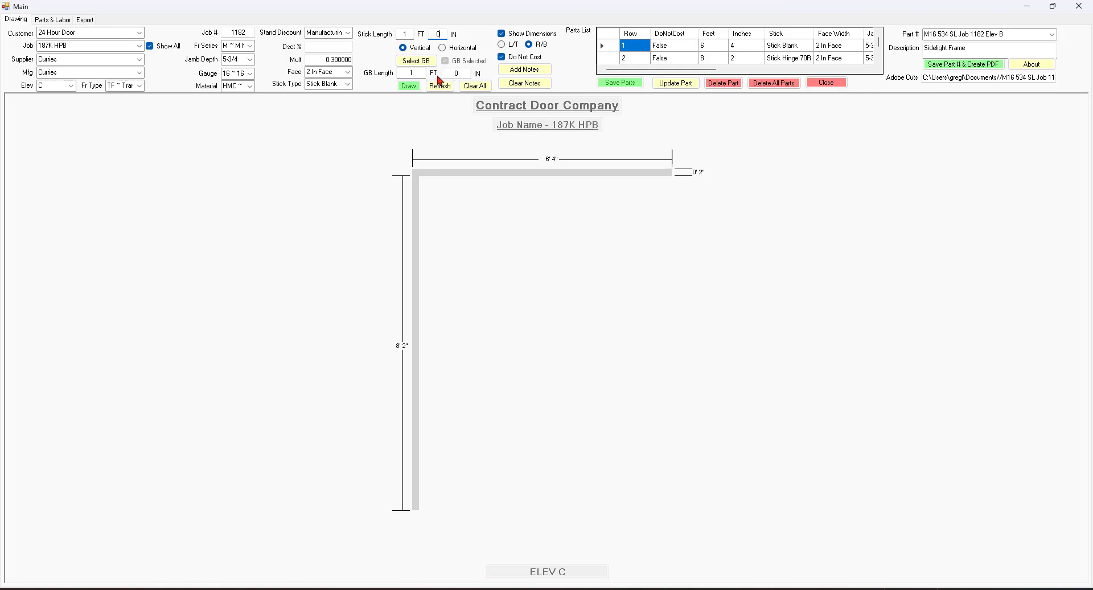
click(502, 57)
click(409, 88)
click(660, 200)
- Draw a horizontal 6 ft Mullion Blank with a 6 ft glazing bead length and place it beneath the transom opening
click(348, 85)
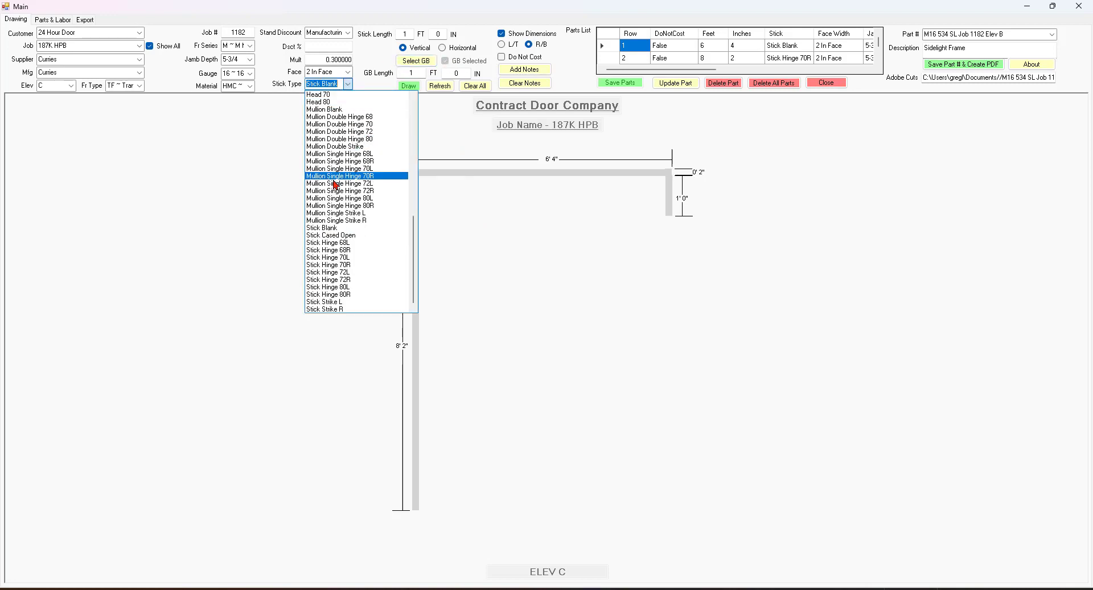
click(325, 110)
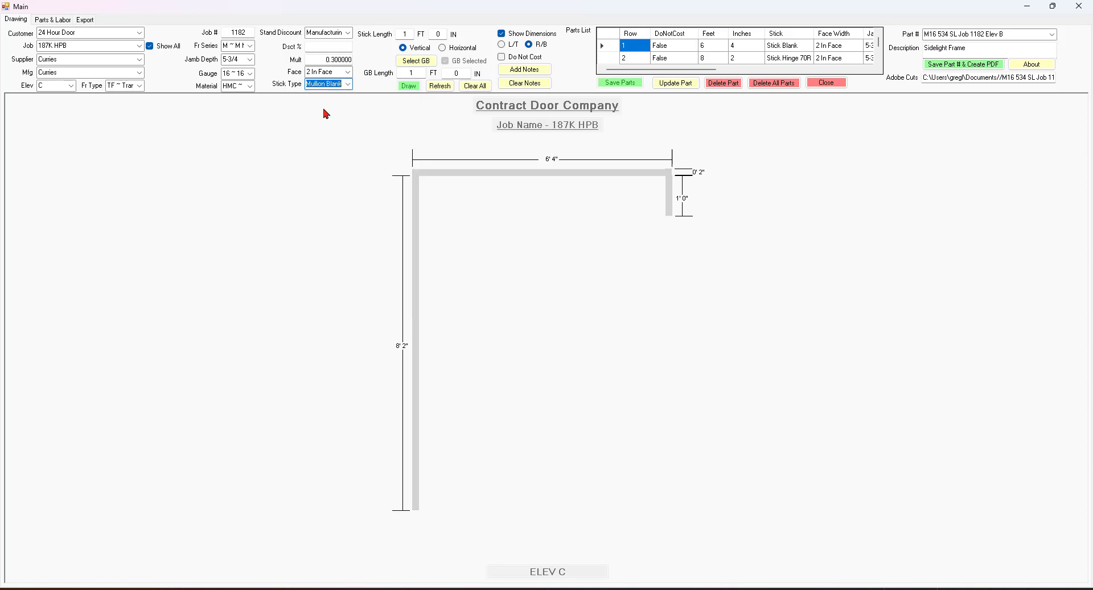
double_click(401, 33)
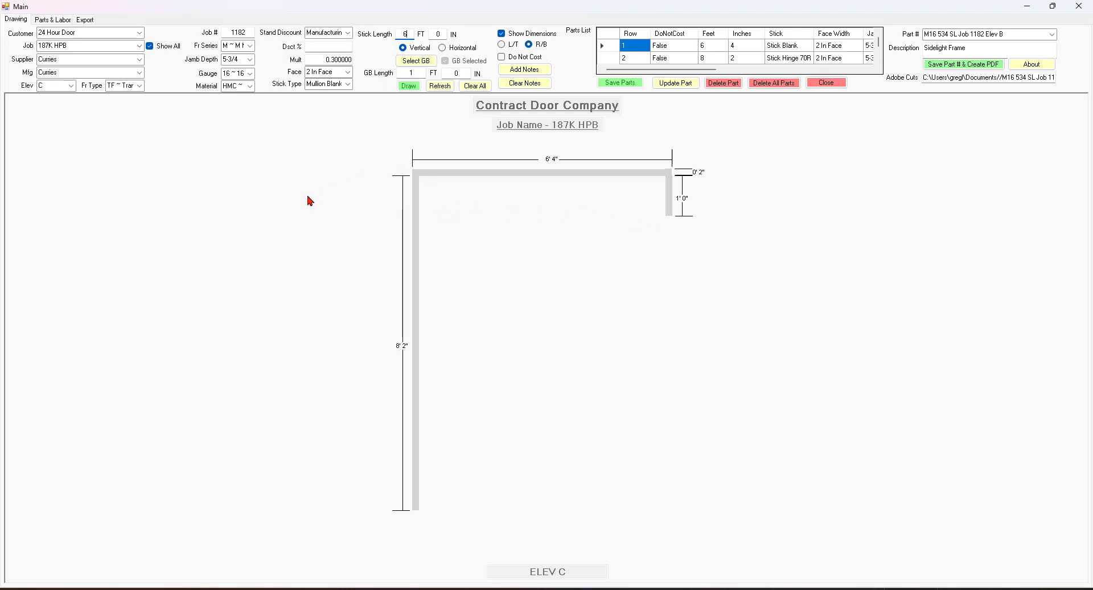
click(409, 73)
click(443, 49)
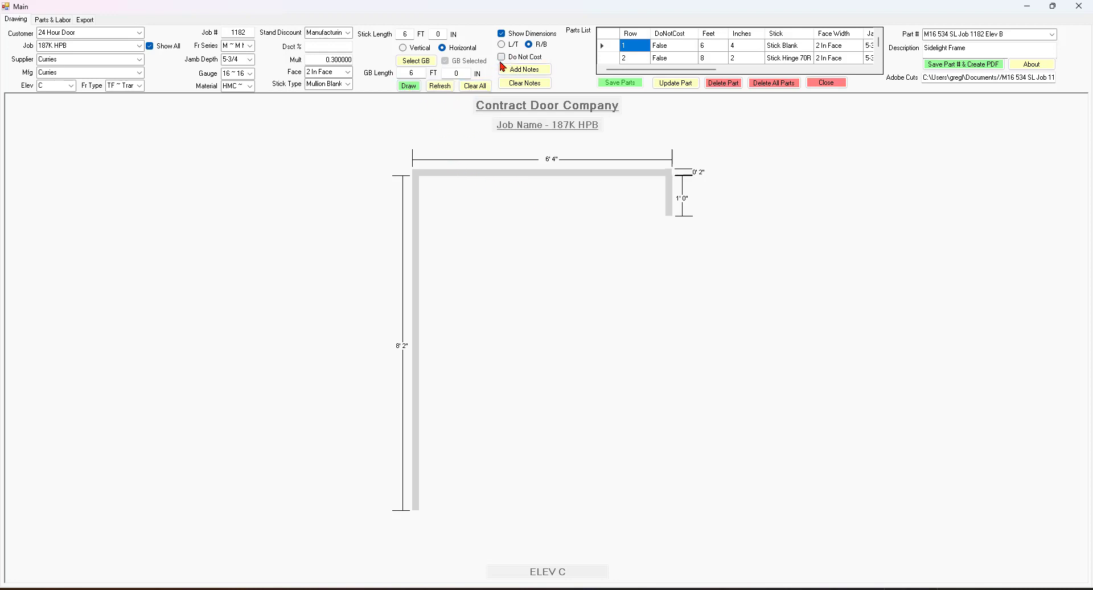
click(411, 88)
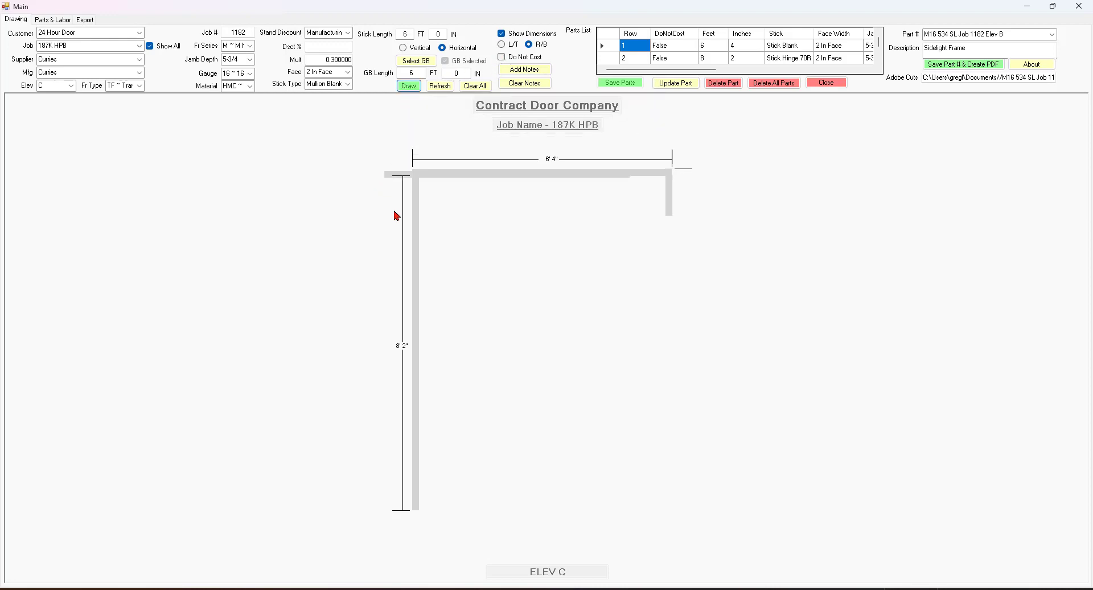
click(420, 238)
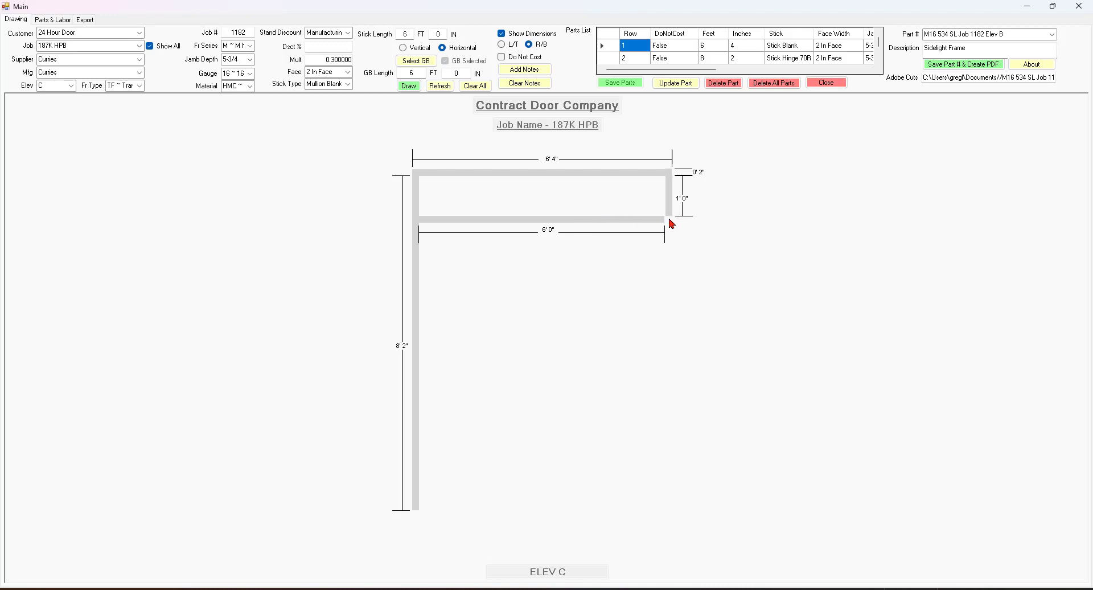
- Set up the next part as a Stick Blank with a 0 ft 2 in stick length and a 0 ft glazing bead length
click(348, 84)
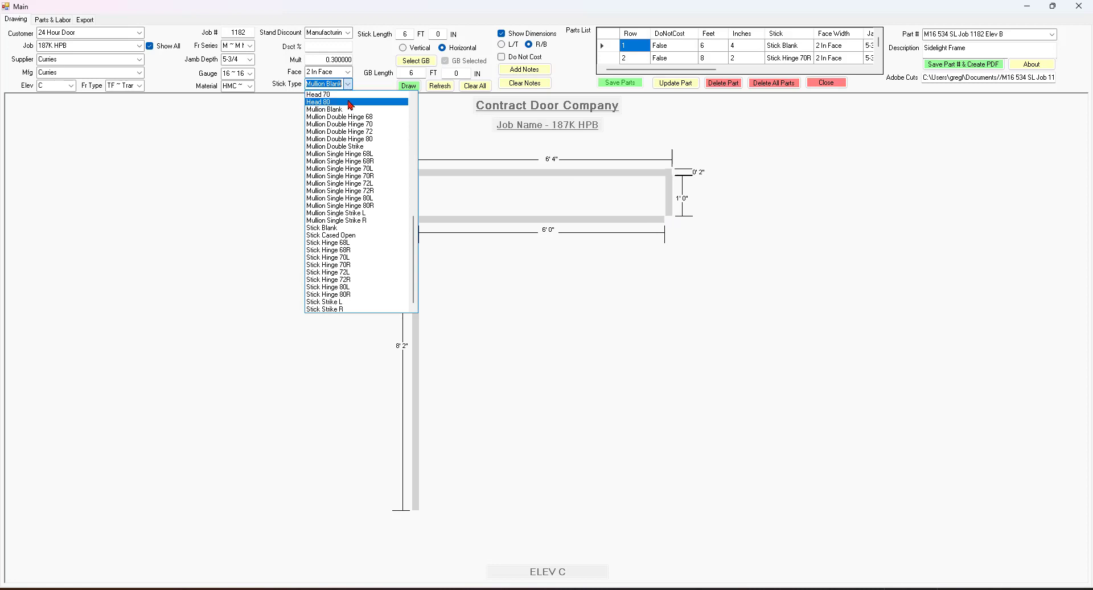
click(326, 229)
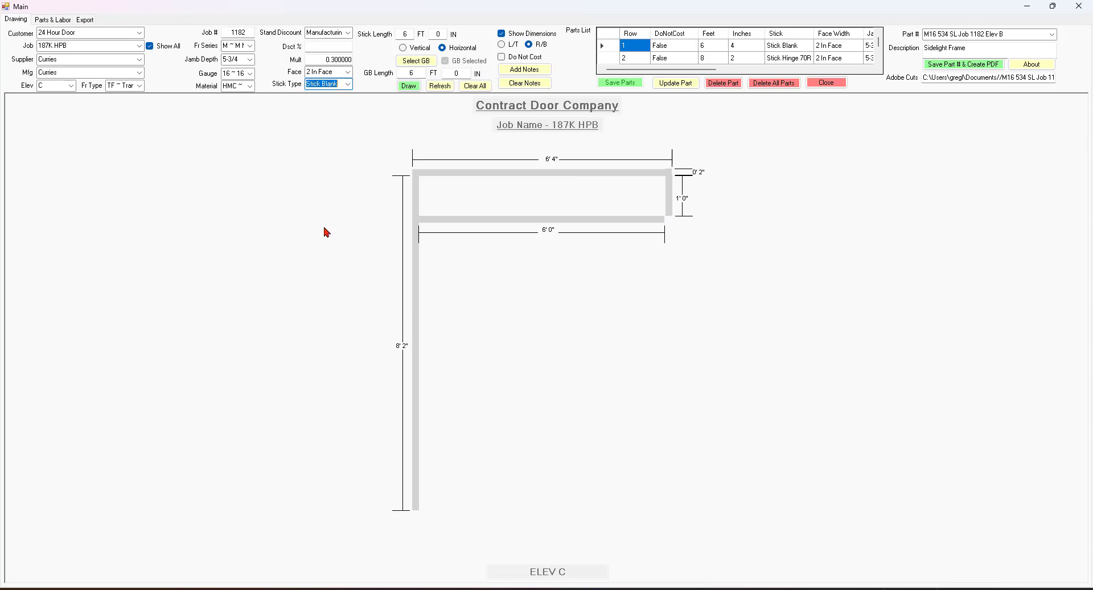
double_click(413, 33)
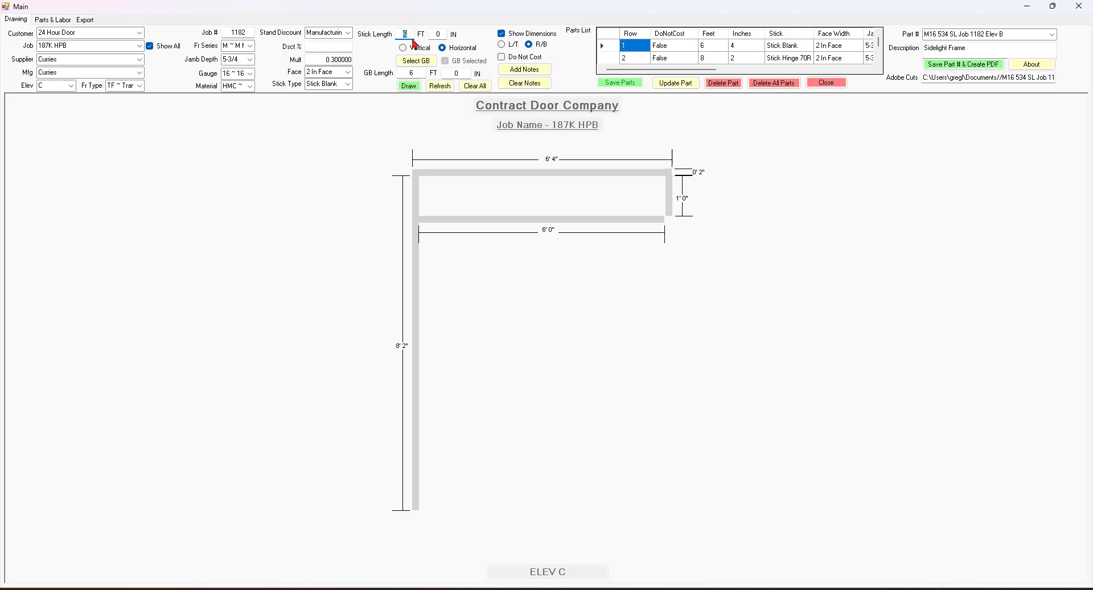
text(0)
double_click(437, 33)
double_click(416, 71)
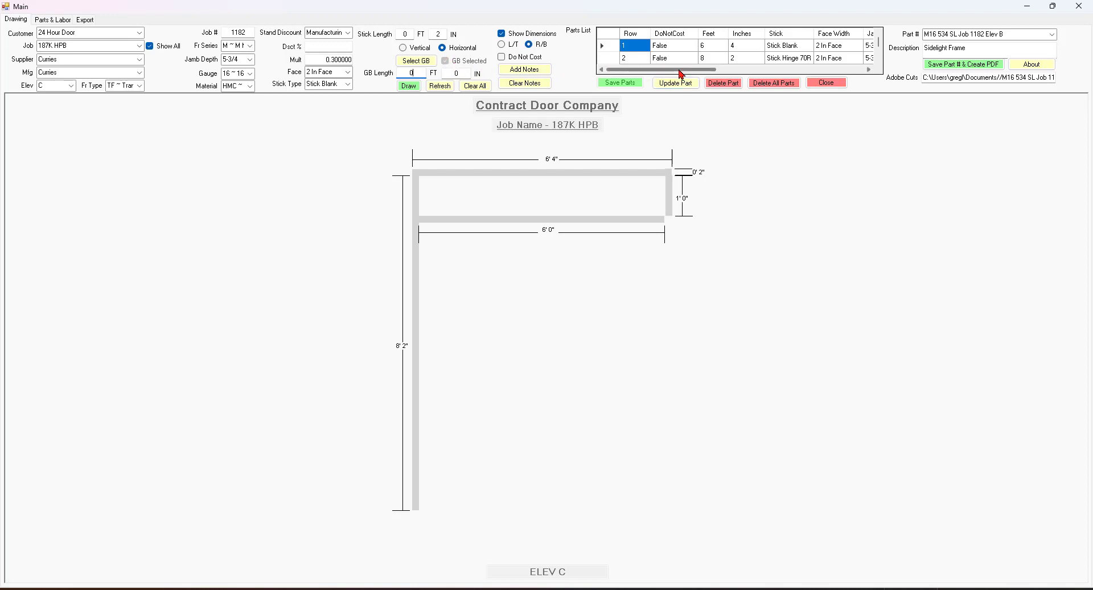
drag(681, 74, 828, 69)
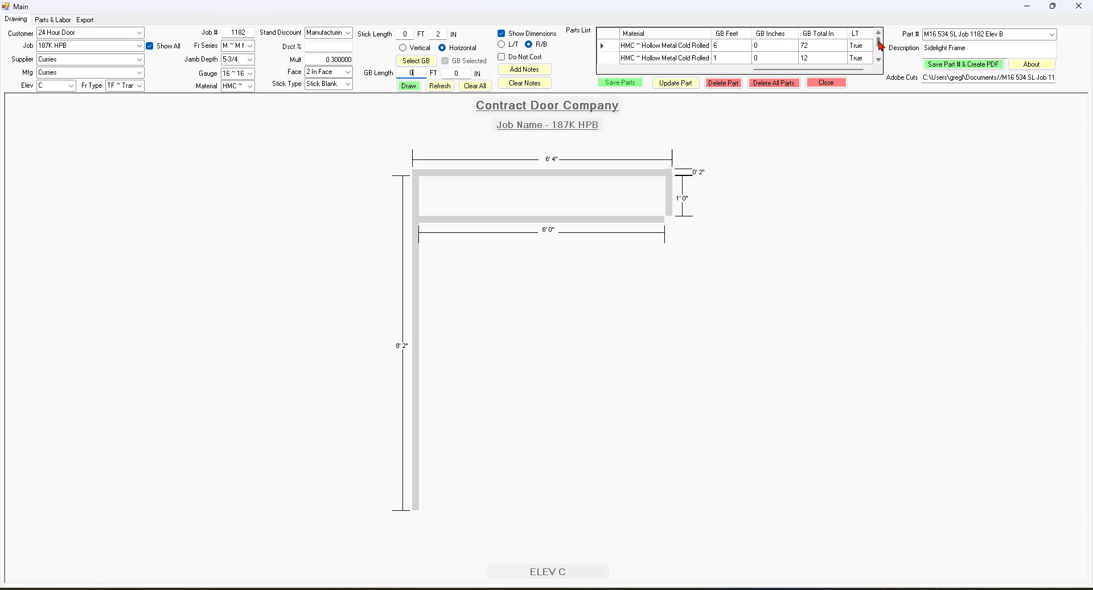
mouse_move(880, 44)
mouse_down()
mouse_move(880, 54)
mouse_move(878, 41)
mouse_up()
drag(772, 69, 604, 88)
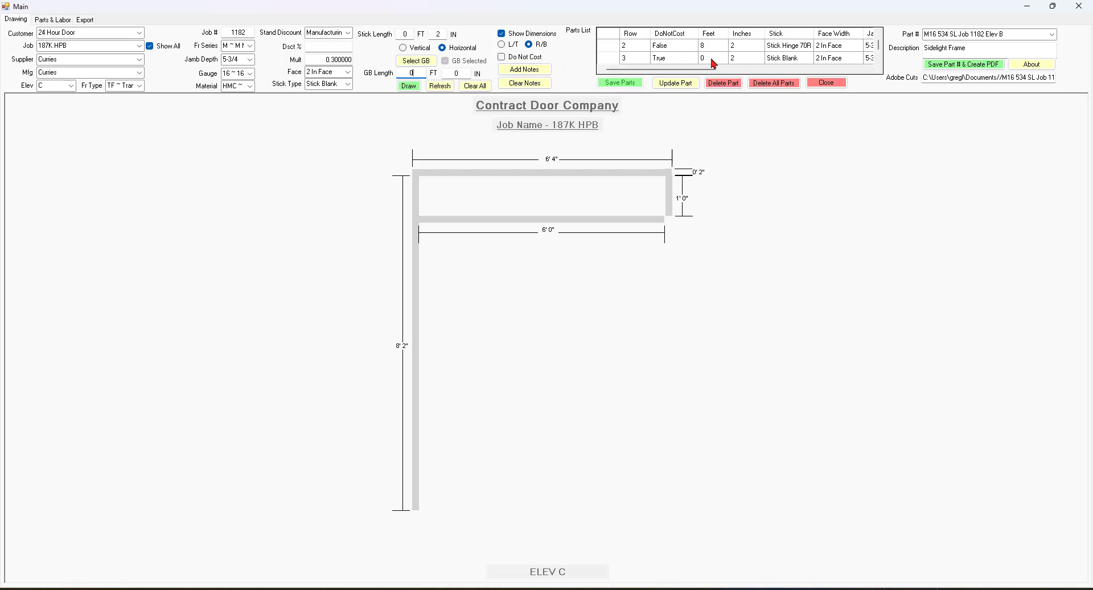
drag(649, 73, 560, 70)
click(412, 87)
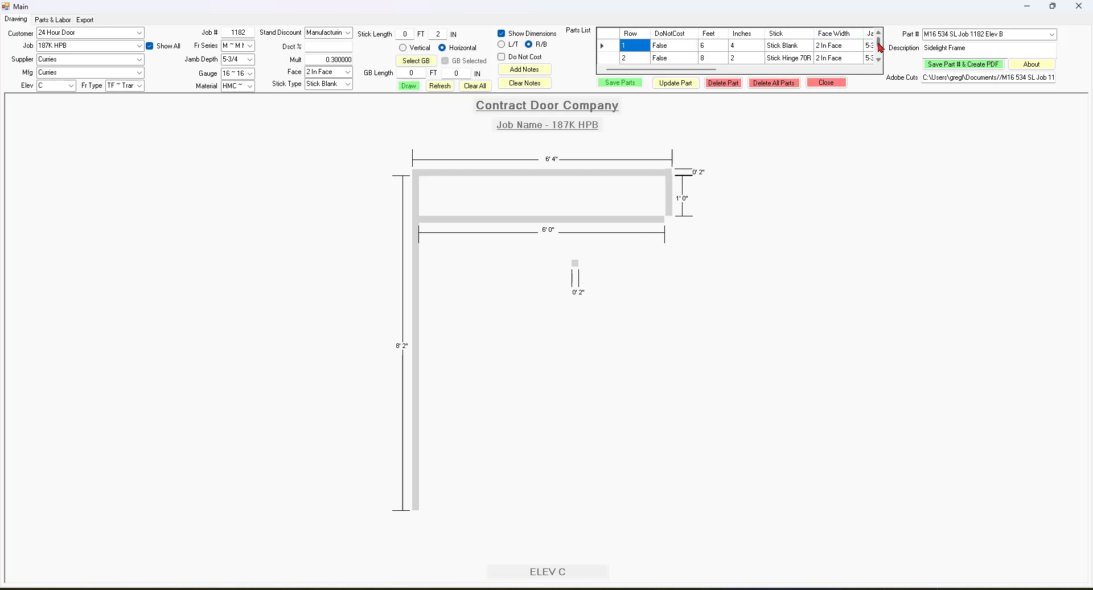
click(723, 84)
click(587, 339)
click(629, 340)
scroll(880, 46, down, 2)
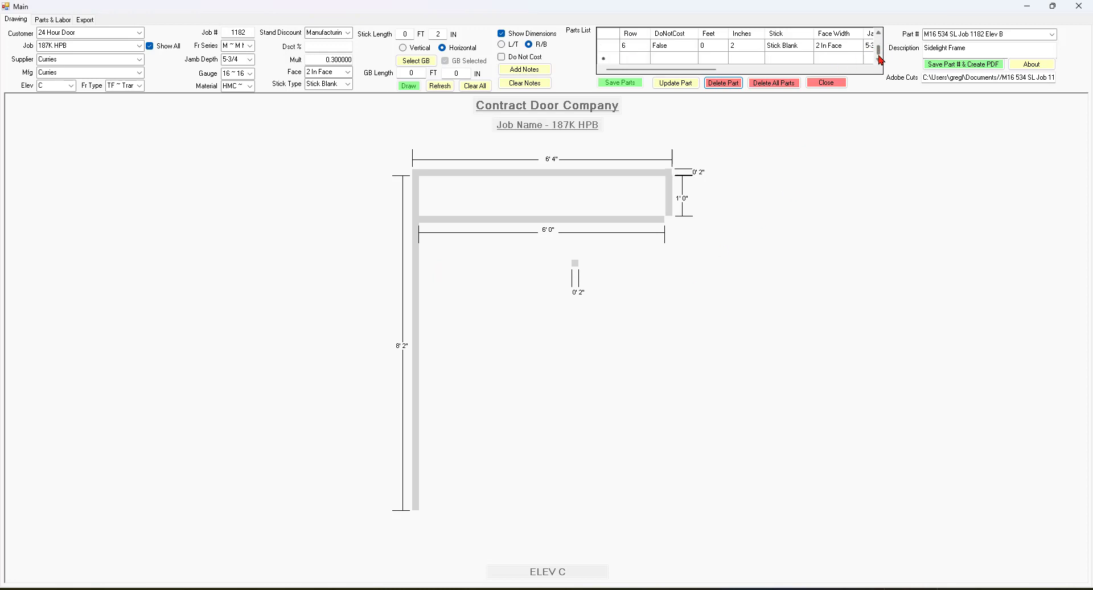
click(682, 49)
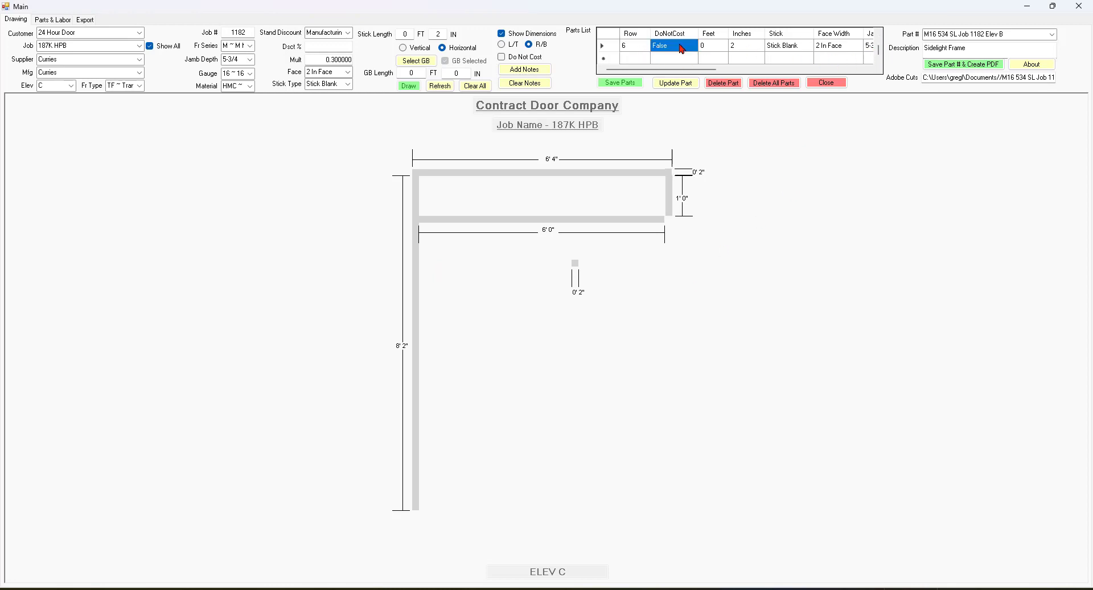
click(723, 83)
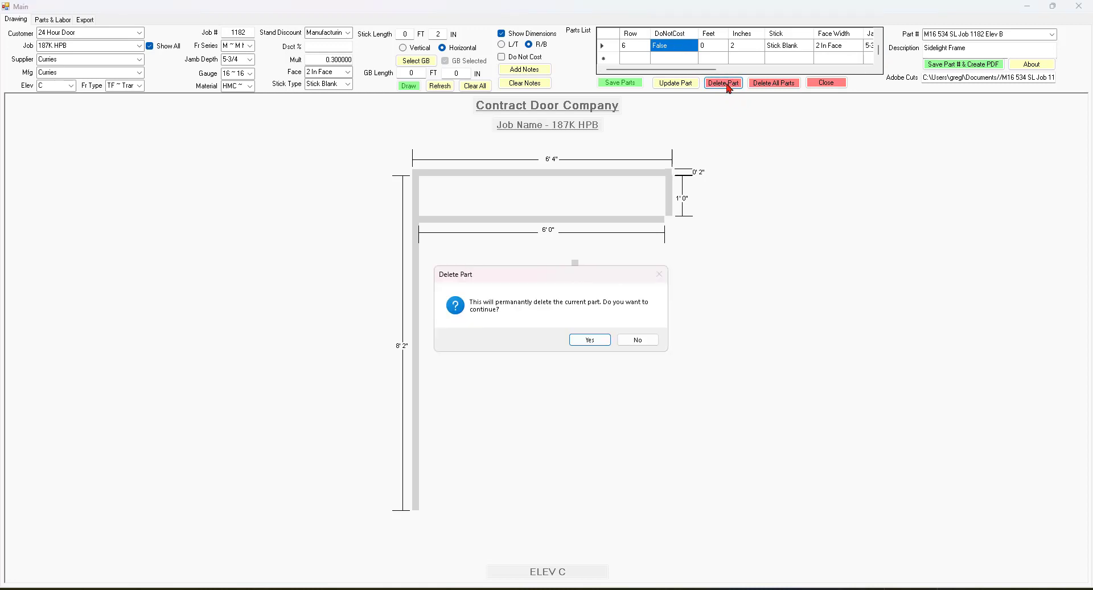
click(577, 343)
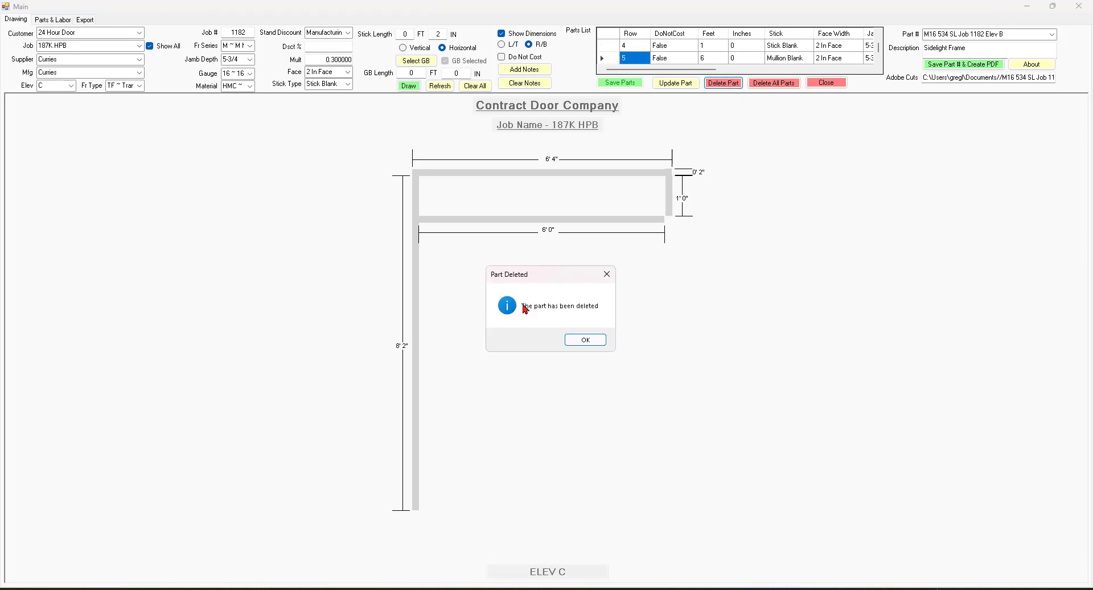
click(581, 341)
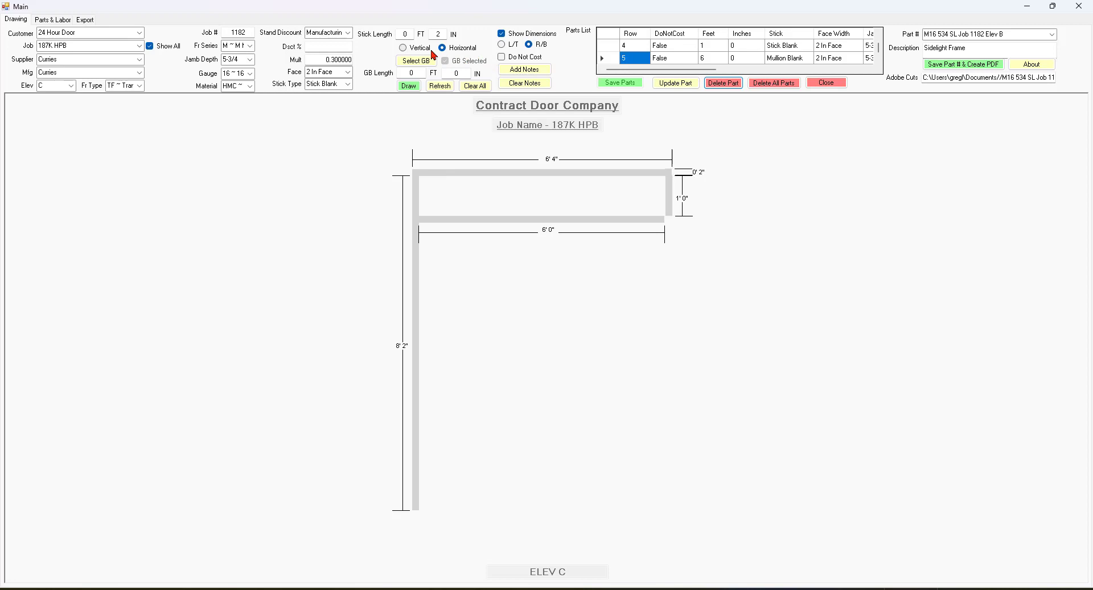
- Draw the 2 in Stick Blank vertically and place it at the mullion's right end, under the 1 ft jamb piece
click(403, 48)
click(409, 86)
- Set up the next vertical part as Stick Hinge 70L with a stick length of 7 ft 0 in
click(347, 84)
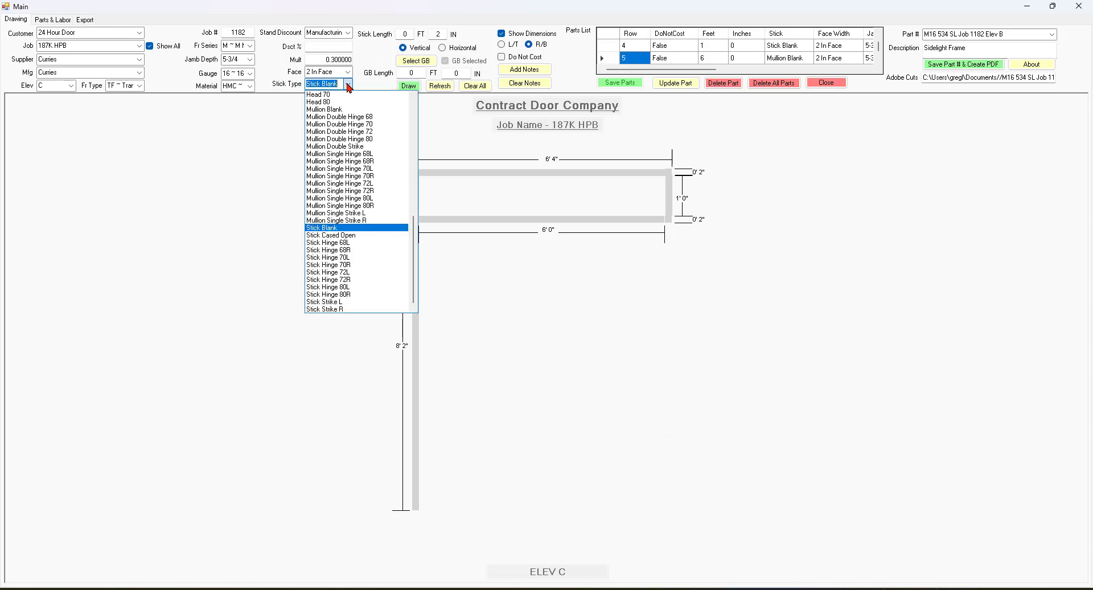
click(332, 257)
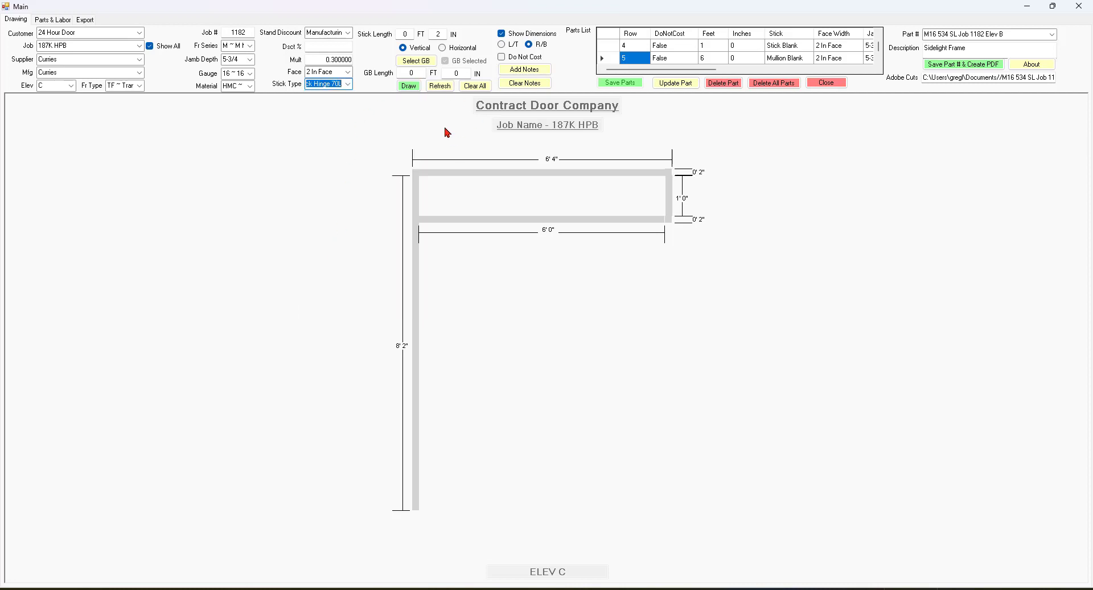
click(399, 34)
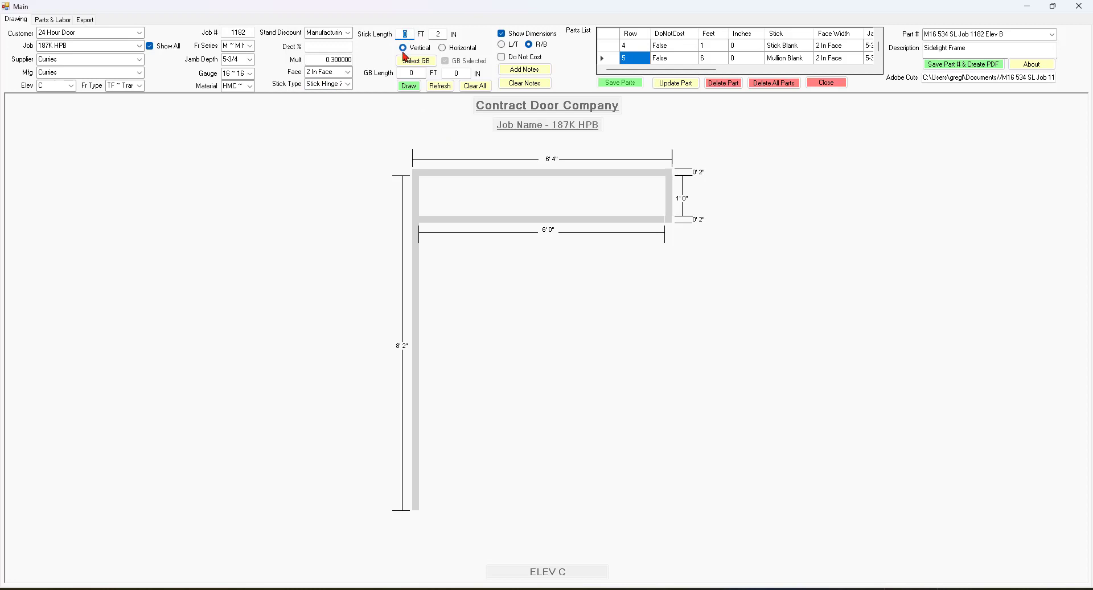
click(439, 34)
click(411, 87)
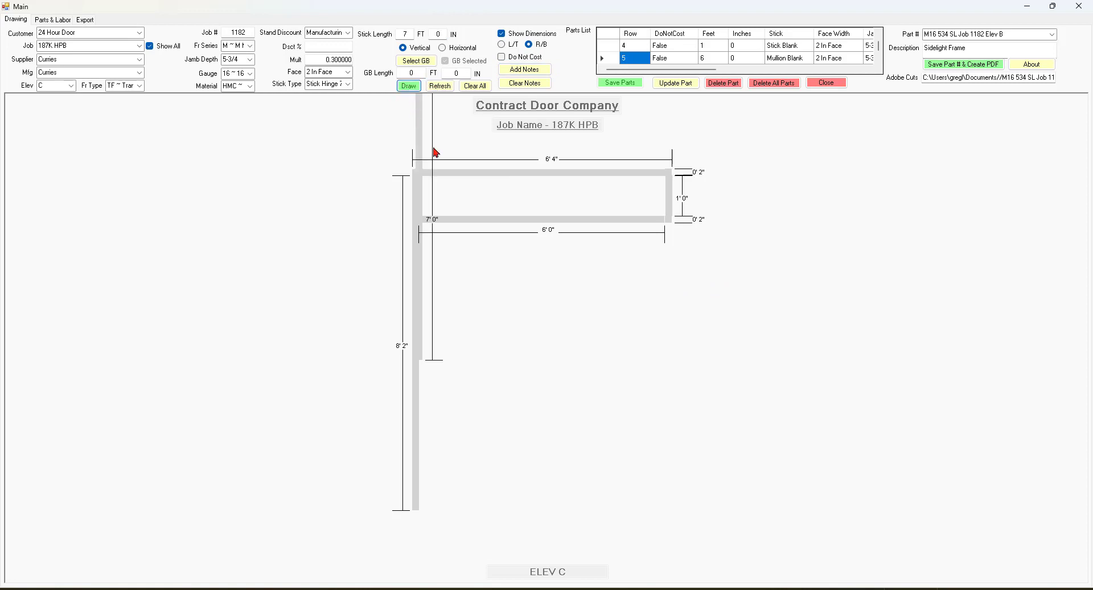
click(663, 268)
drag(661, 249, 660, 247)
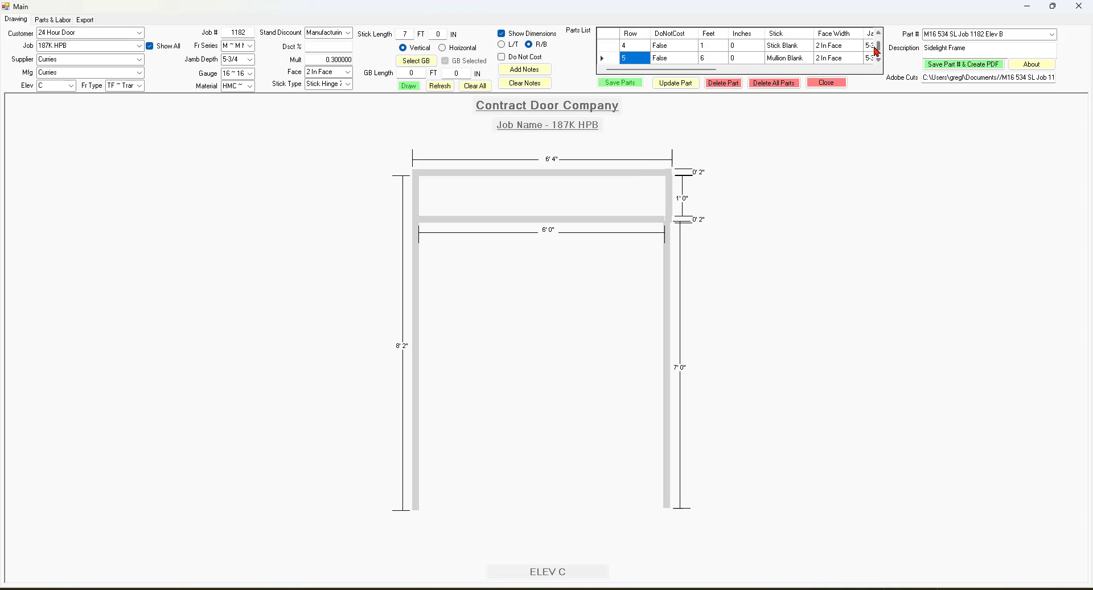
scroll(877, 52, down, 1)
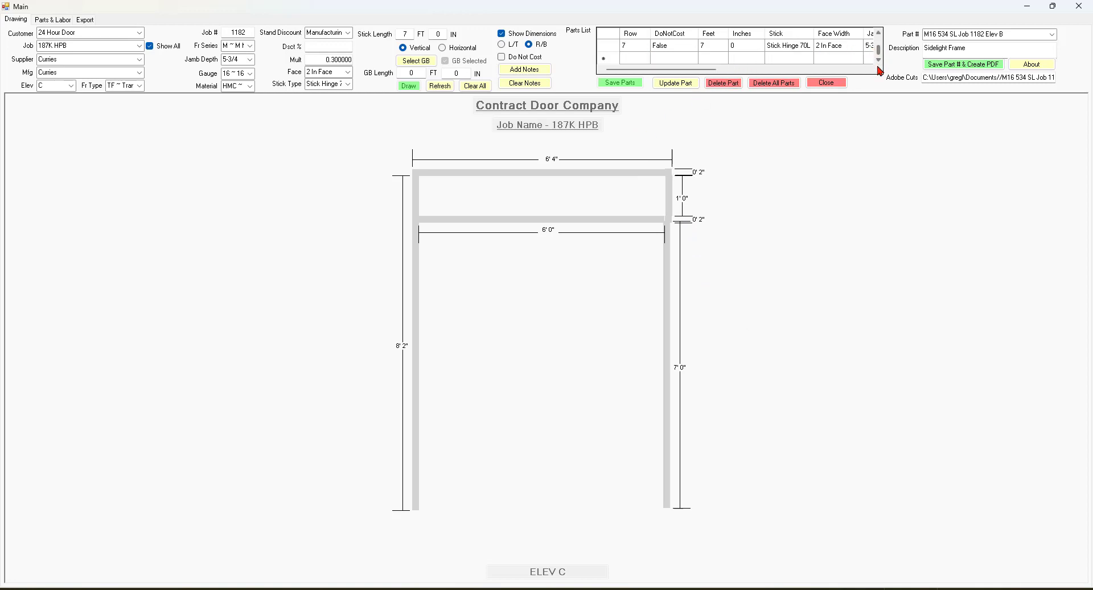
click(677, 51)
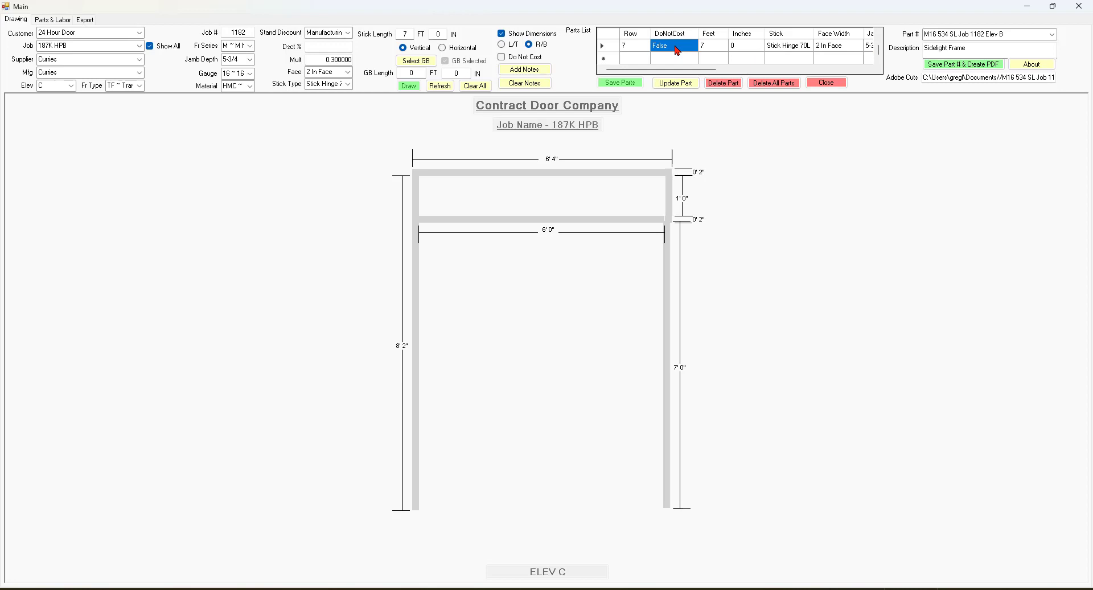
click(724, 83)
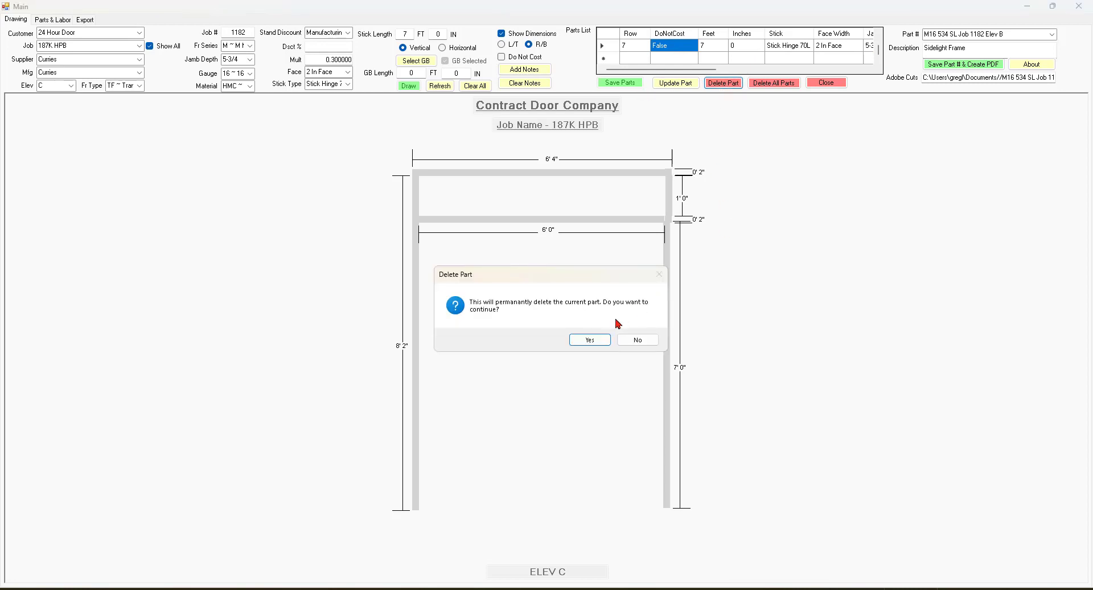
click(586, 341)
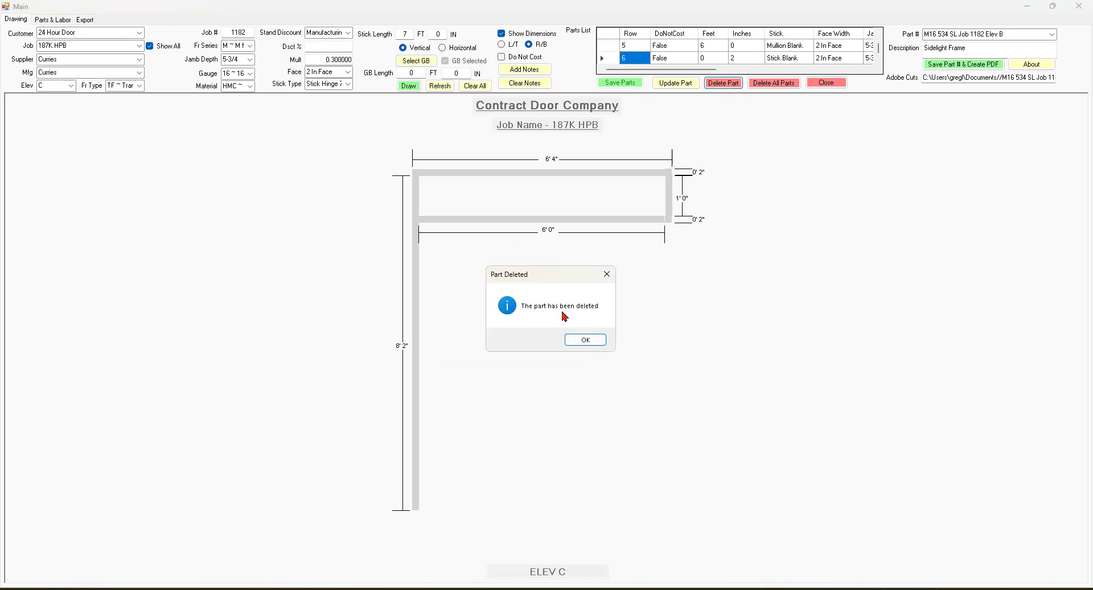
click(582, 339)
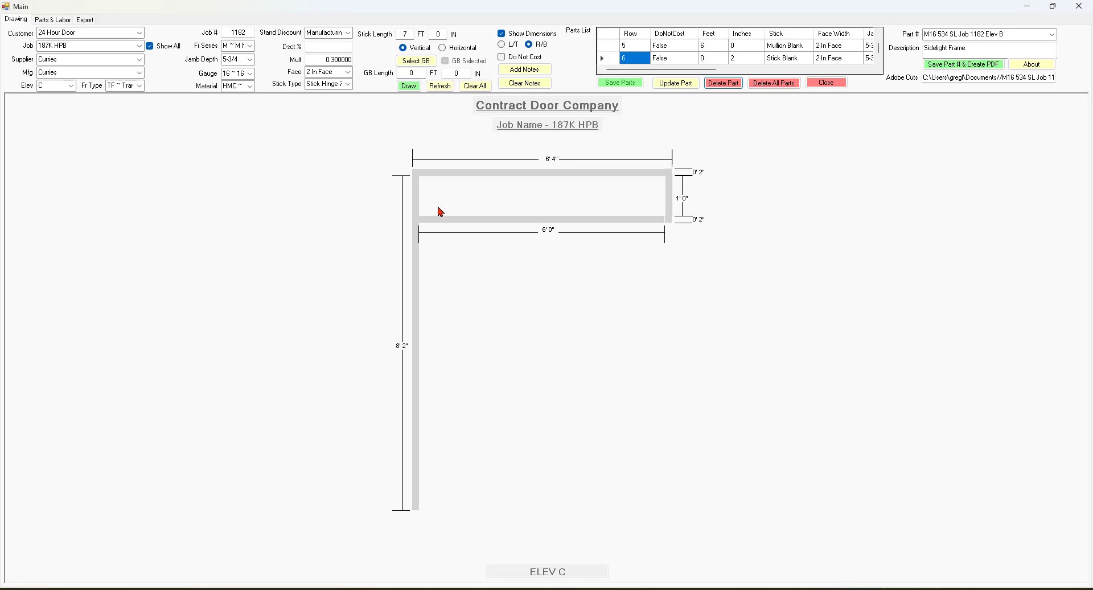
- Draw the 7 ft Stick Hinge 70L jamb and align it directly below the 2 in blank at the mullion's right end
click(408, 86)
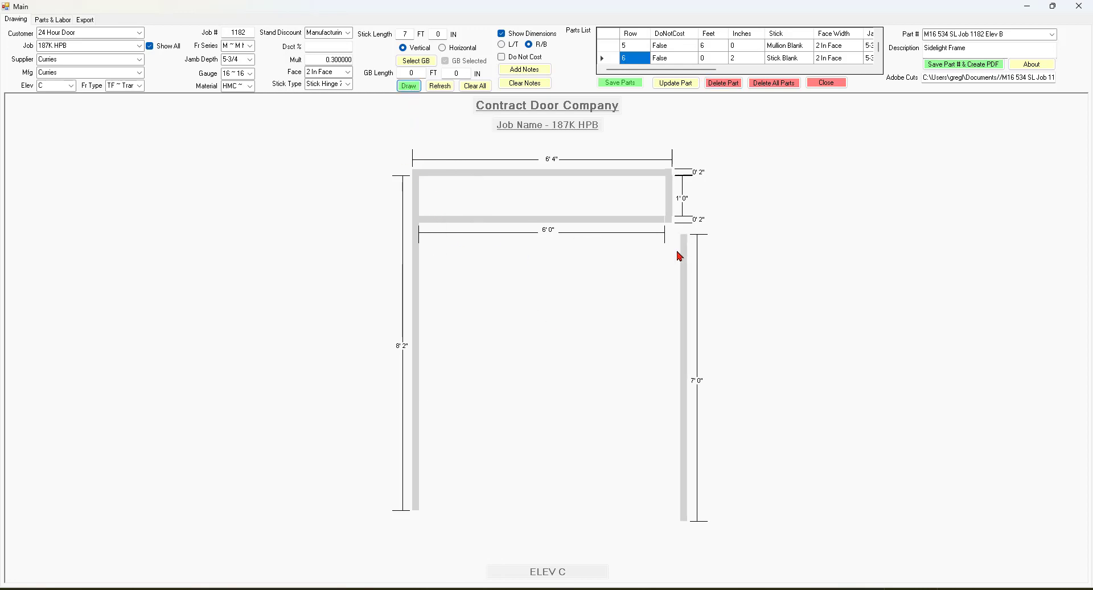
drag(676, 251, 660, 243)
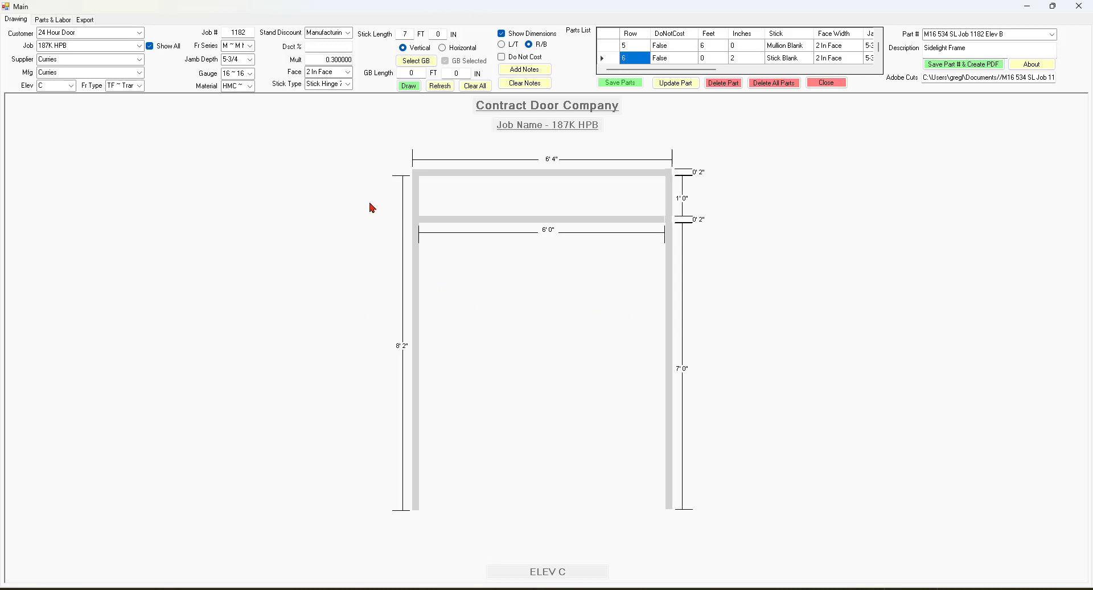
- Set the stick length for the next part to 0 ft 2 in
double_click(402, 33)
double_click(436, 34)
- Add the drawing notes "All face dimensions to be 2 inch", "Jamb depth 5-3/4" and "Glass to be 1/4" clear laminated"
click(526, 71)
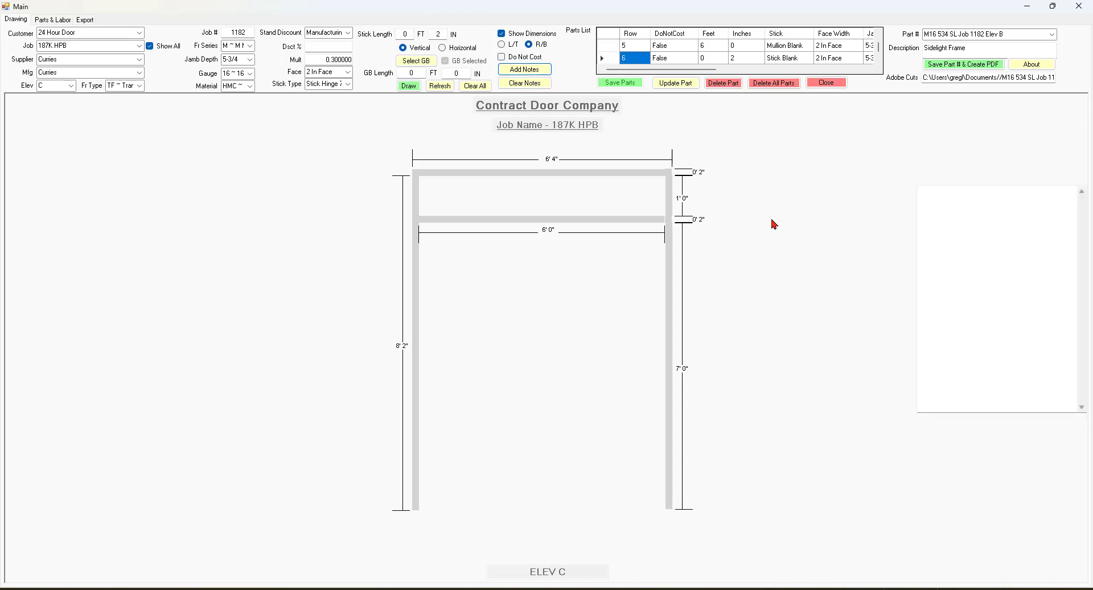
click(950, 199)
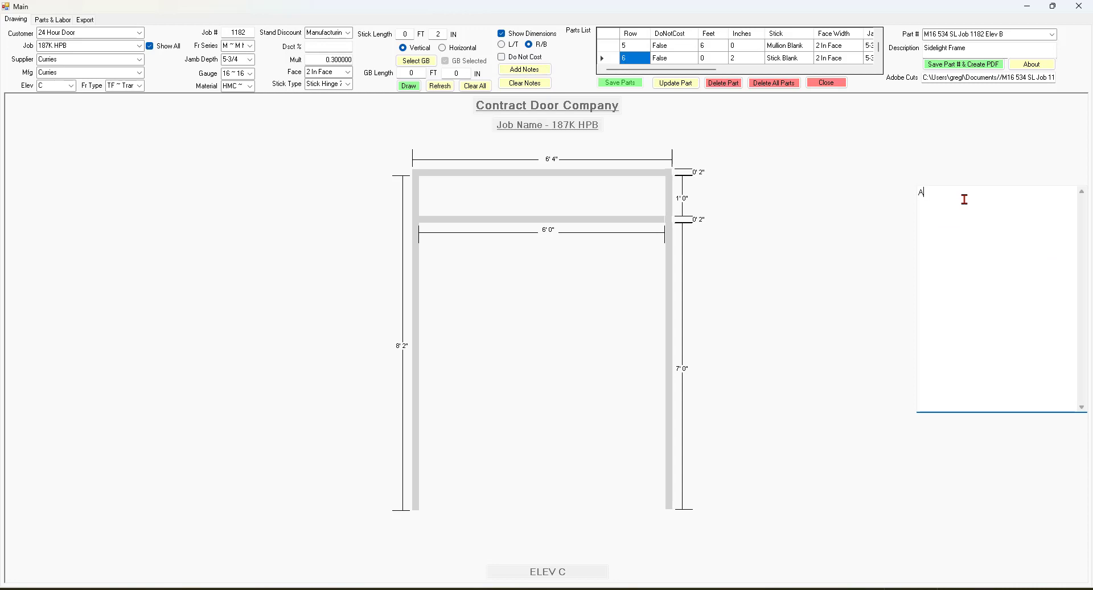
text(All face dimensions to be 2 inch)
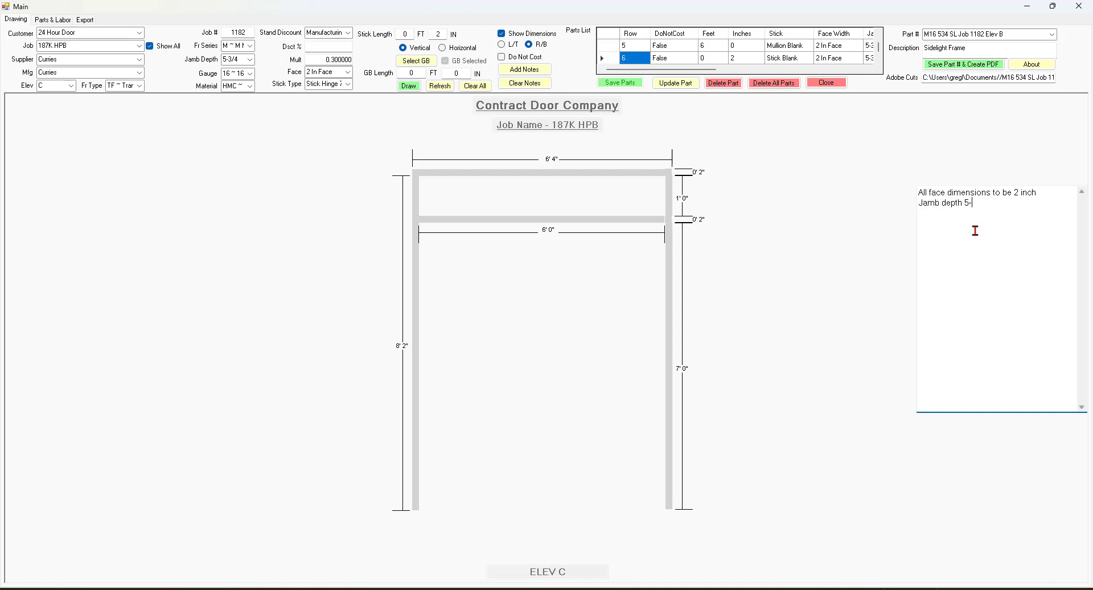
text(/4)
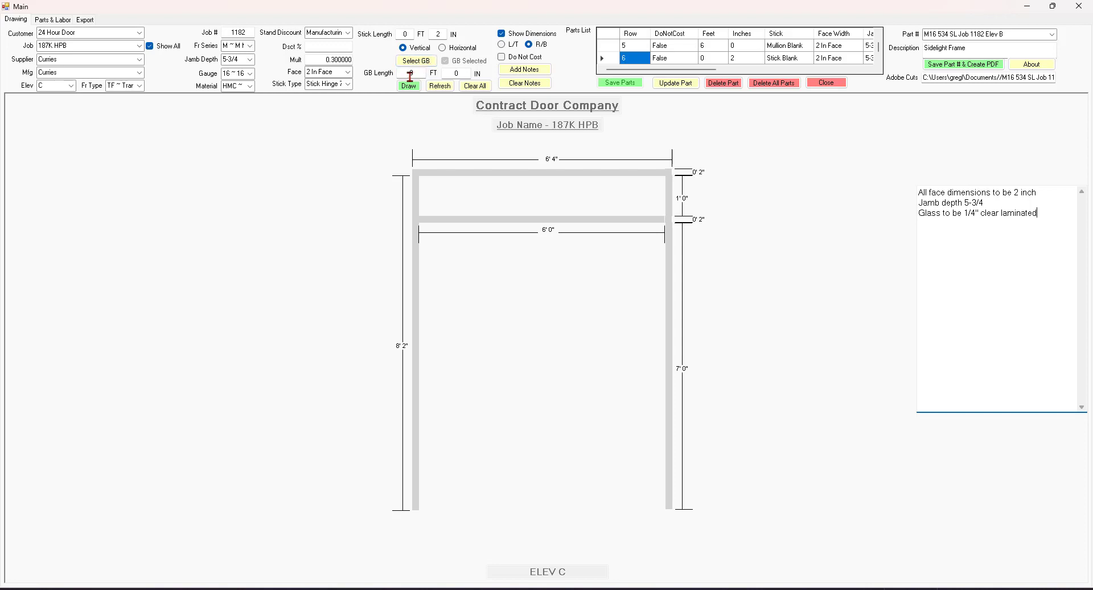
- Mark the next 2 in stick as Do Not Cost
click(502, 59)
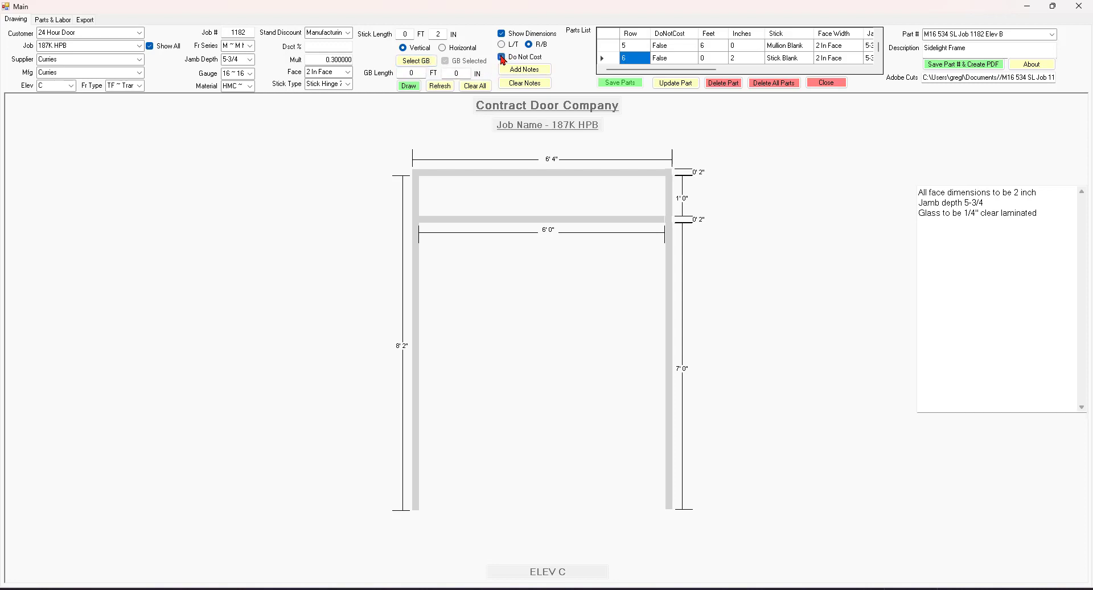
click(408, 87)
scroll(880, 50, down, 2)
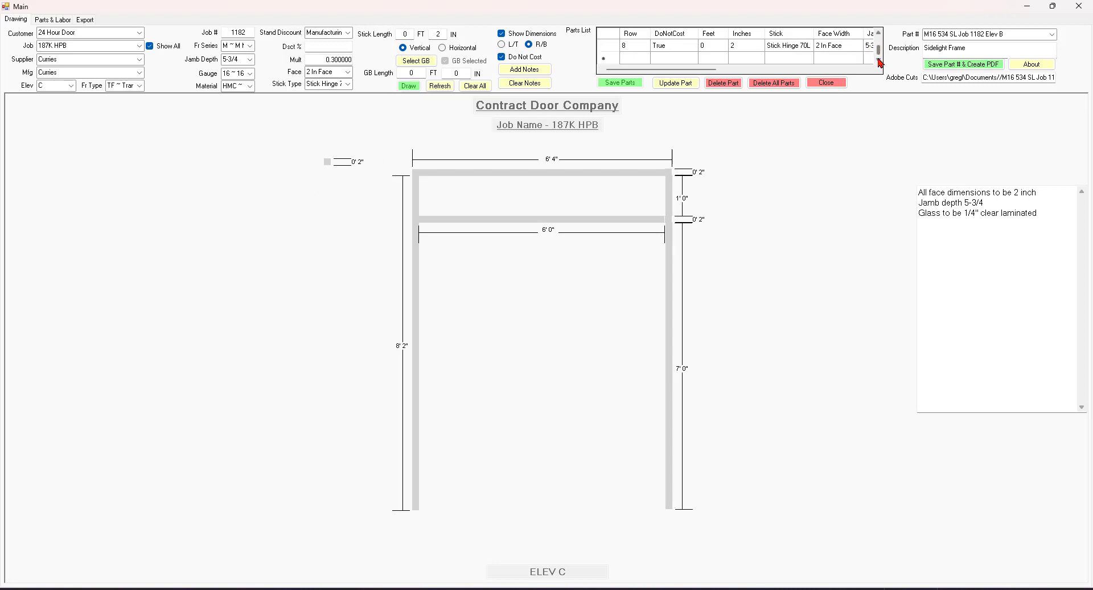
click(679, 48)
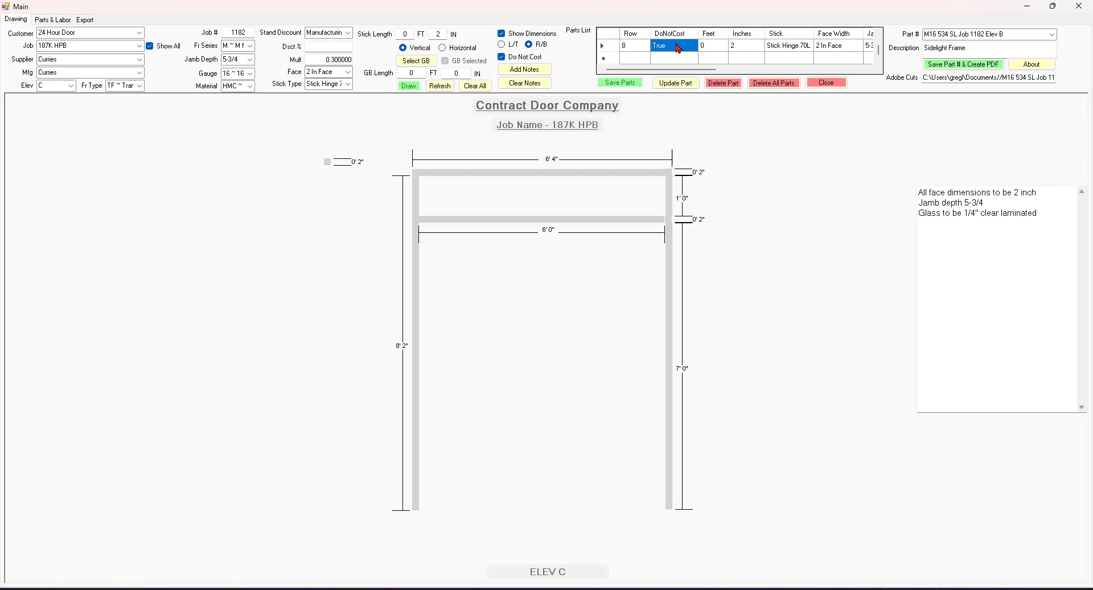
click(720, 86)
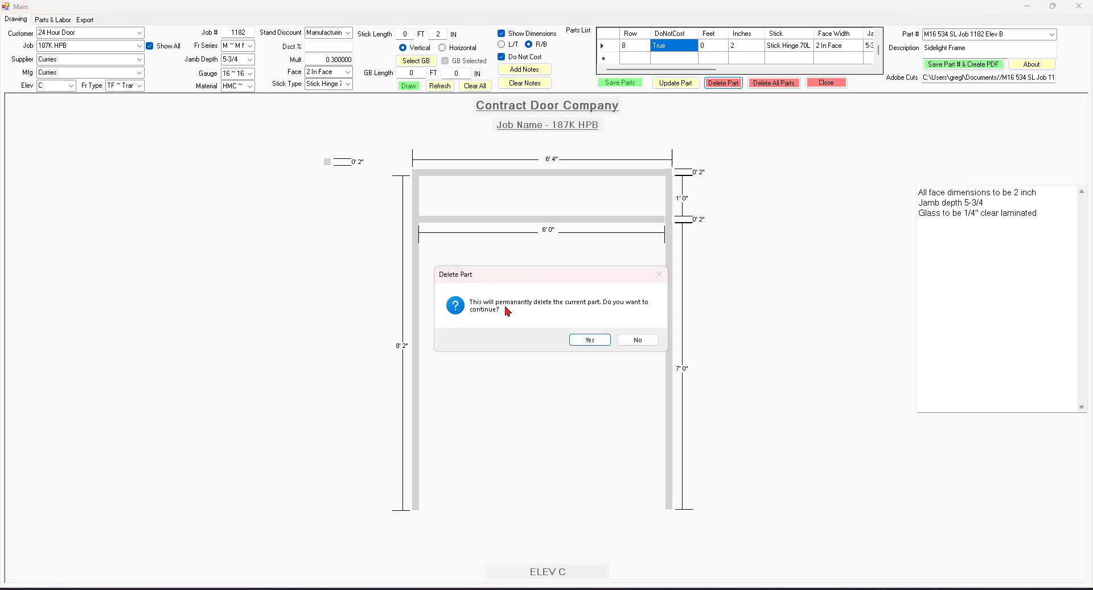
click(590, 341)
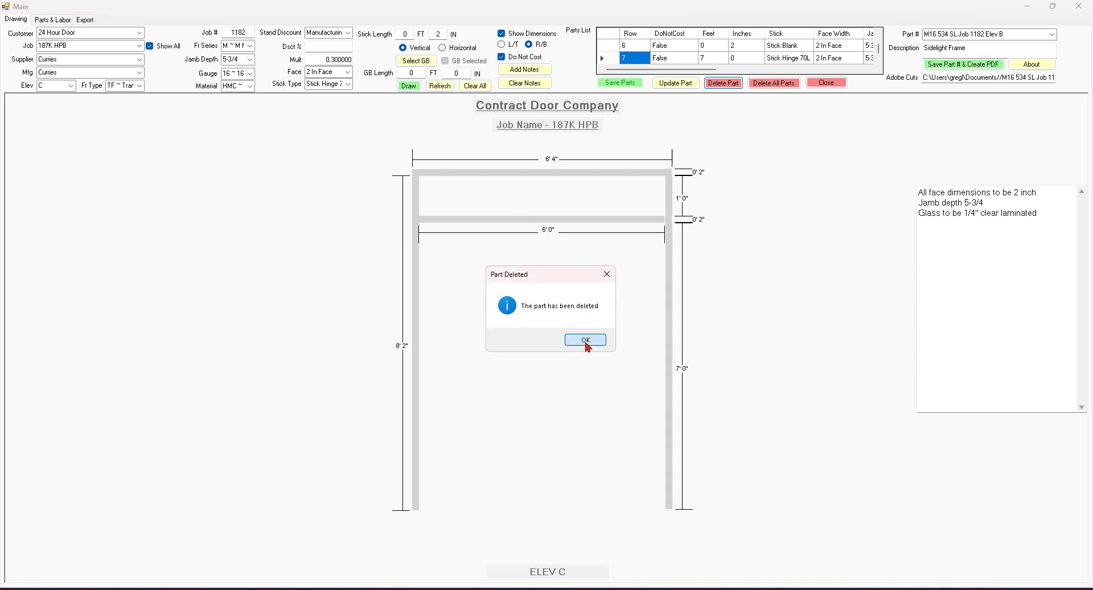
click(586, 339)
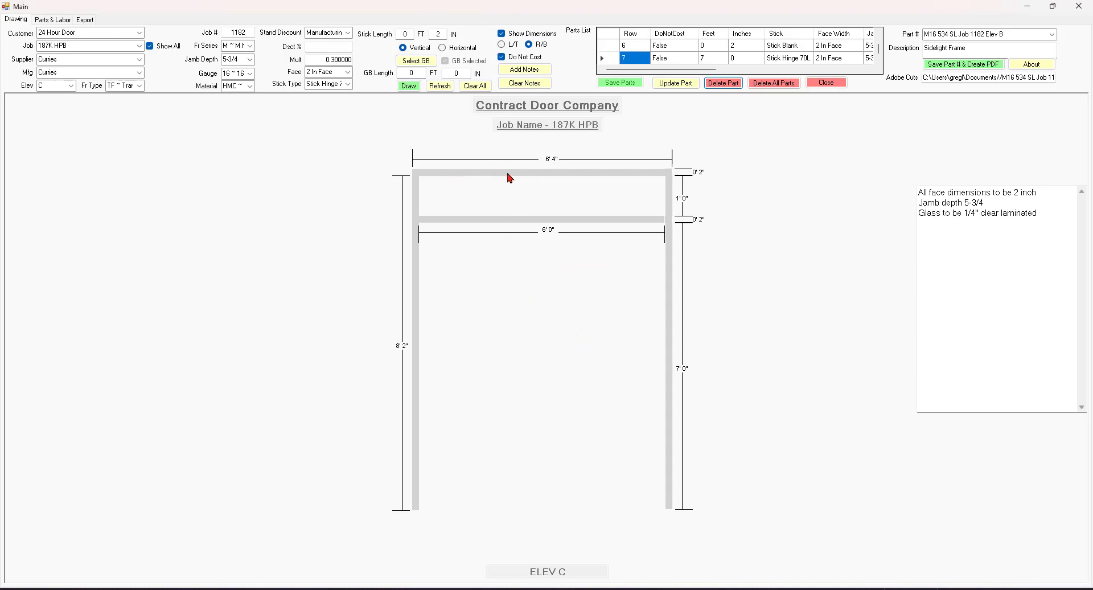
- Draw a horizontal 2 in stick at the head's left end with its dimension on the left/top side
click(442, 49)
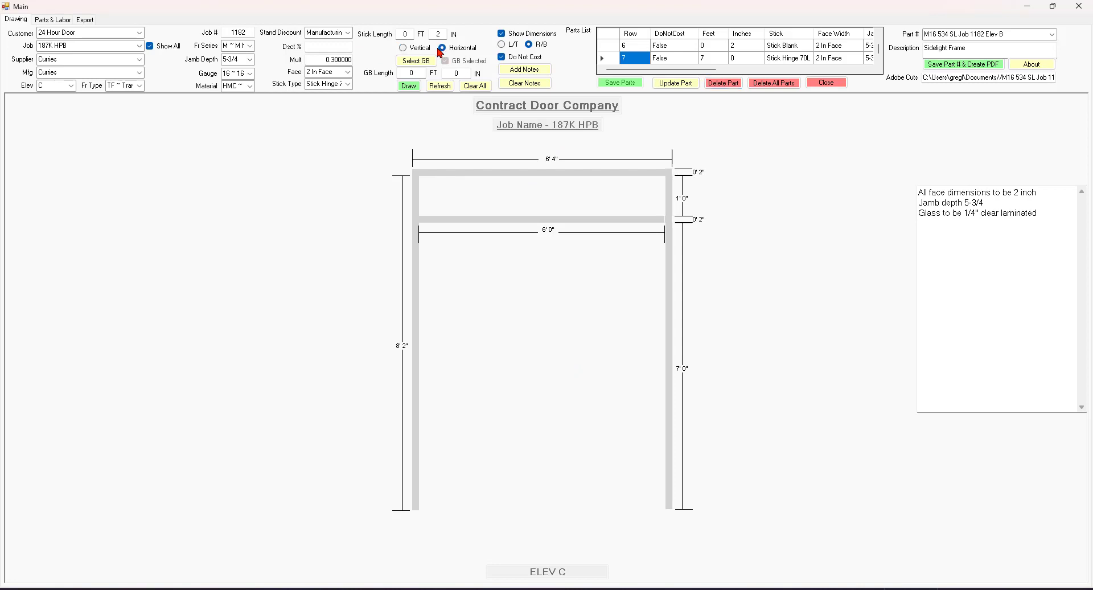
click(503, 45)
click(409, 88)
drag(391, 178, 409, 197)
scroll(881, 48, down, 1)
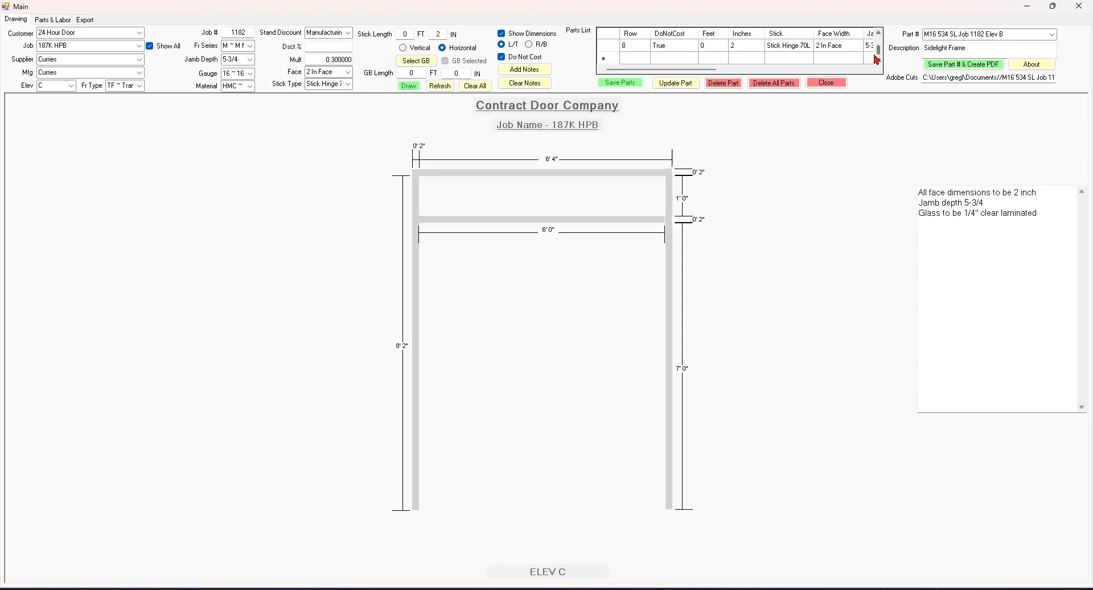
- Delete the 2 in Stick Hinge 70L part in row 8 from the parts list
click(709, 47)
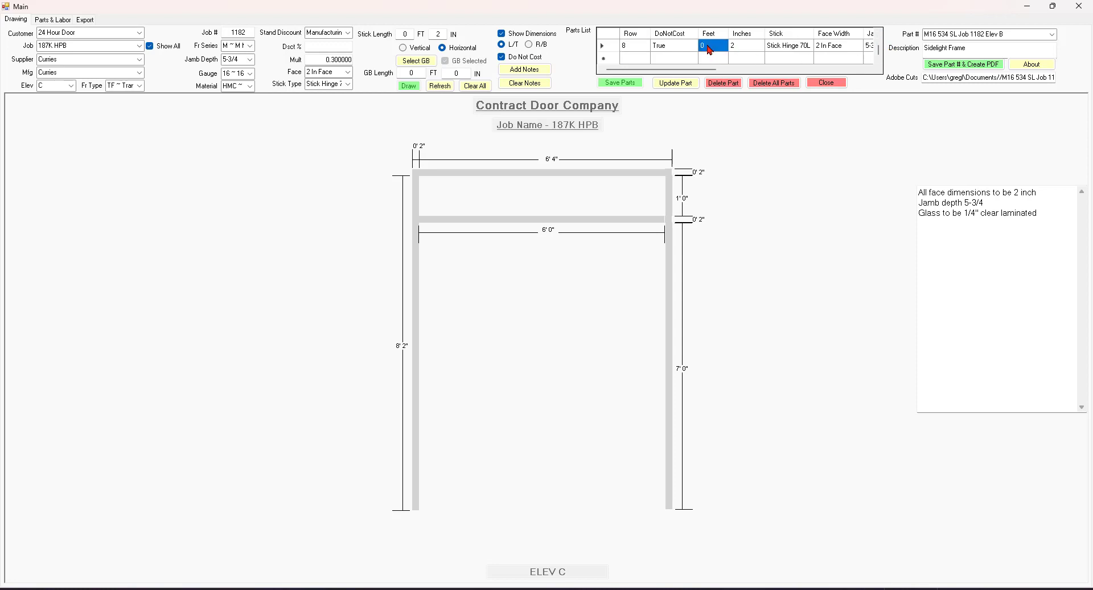
click(724, 83)
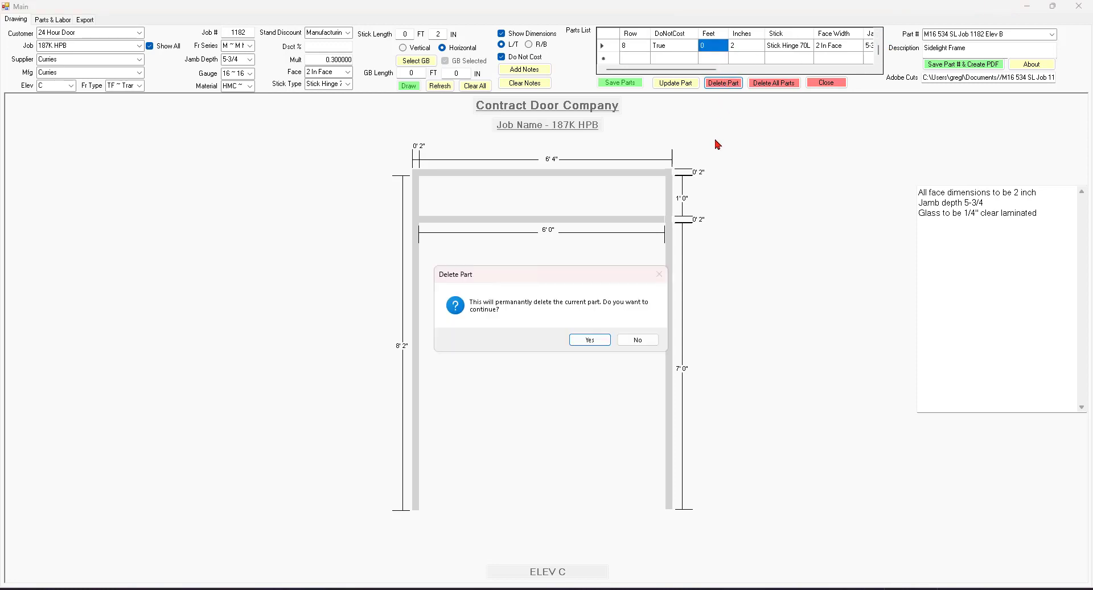
click(589, 341)
click(581, 342)
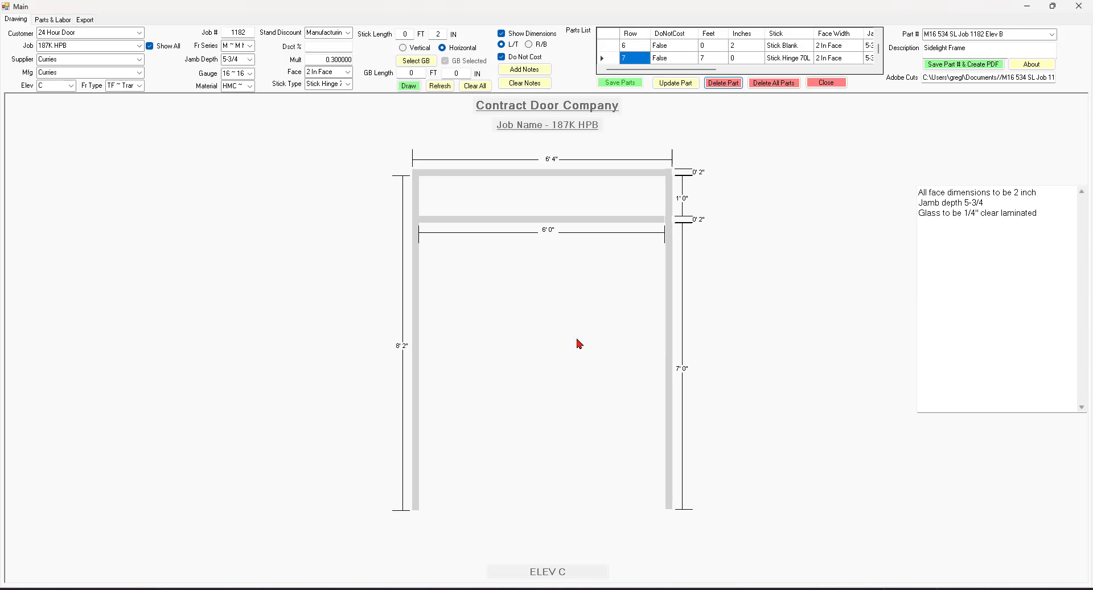
- Draw two horizontal 2 in Do Not Cost sticks, one at each jamb between the head and the mullion
click(410, 86)
click(410, 87)
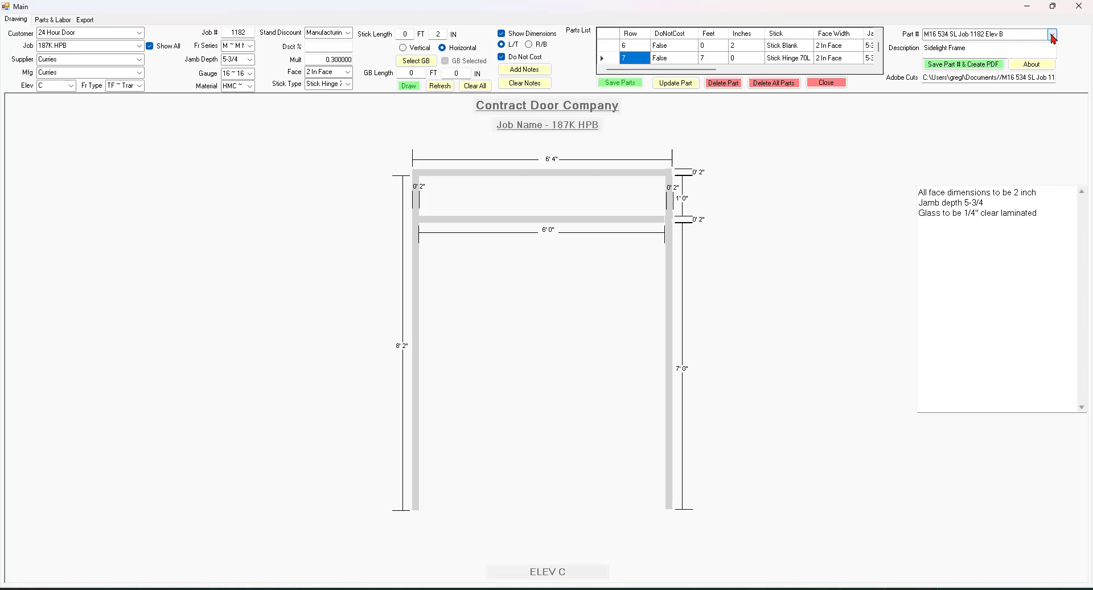
- Change the elevation letter at the end of the part number to C
click(1052, 37)
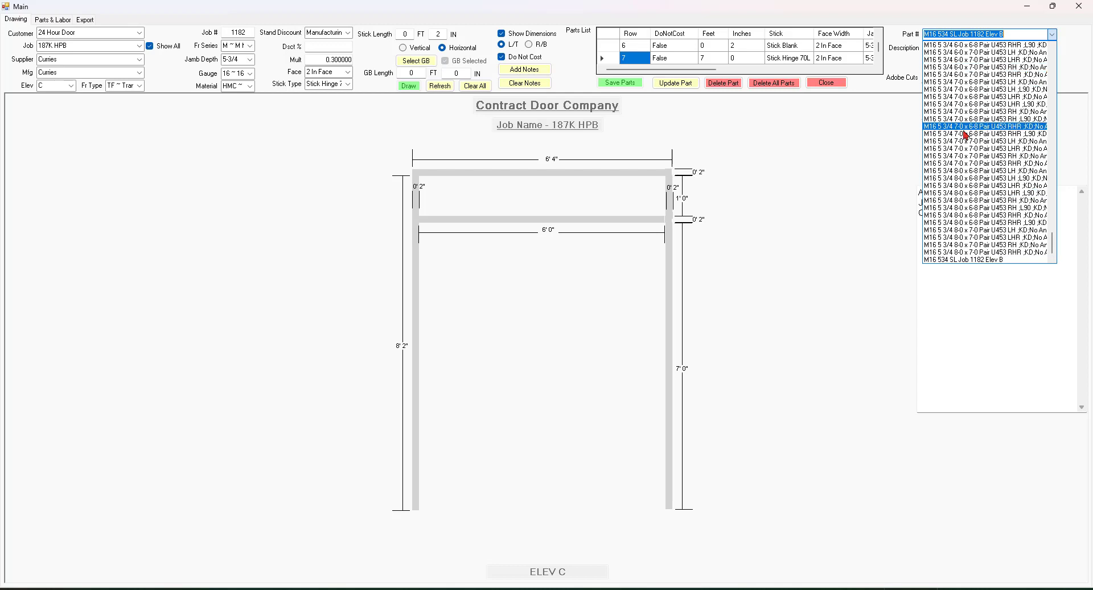
scroll(996, 77, up, 15)
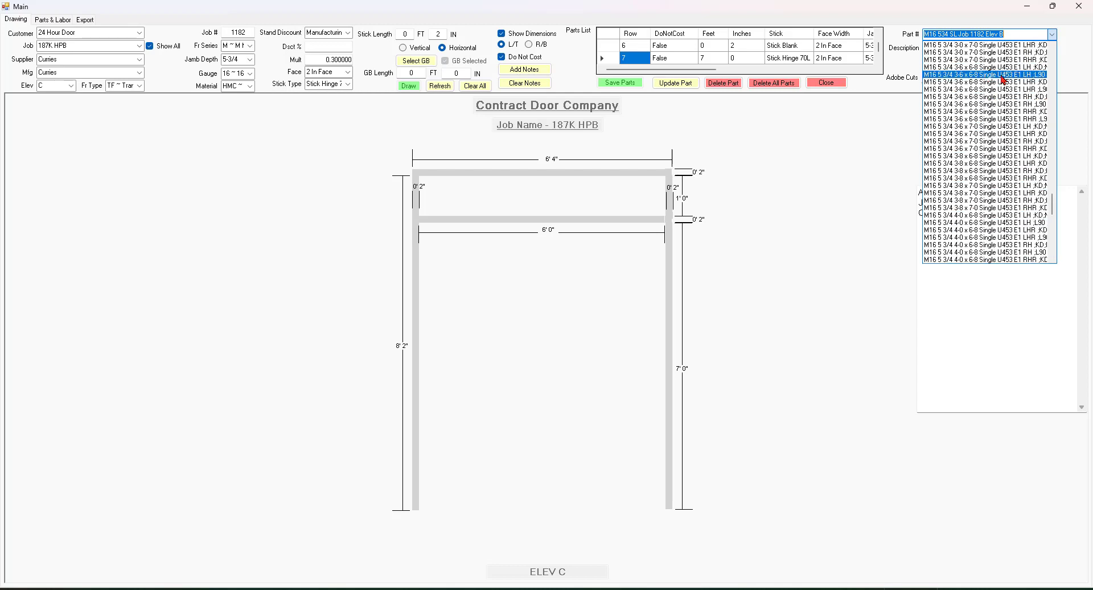
click(1052, 36)
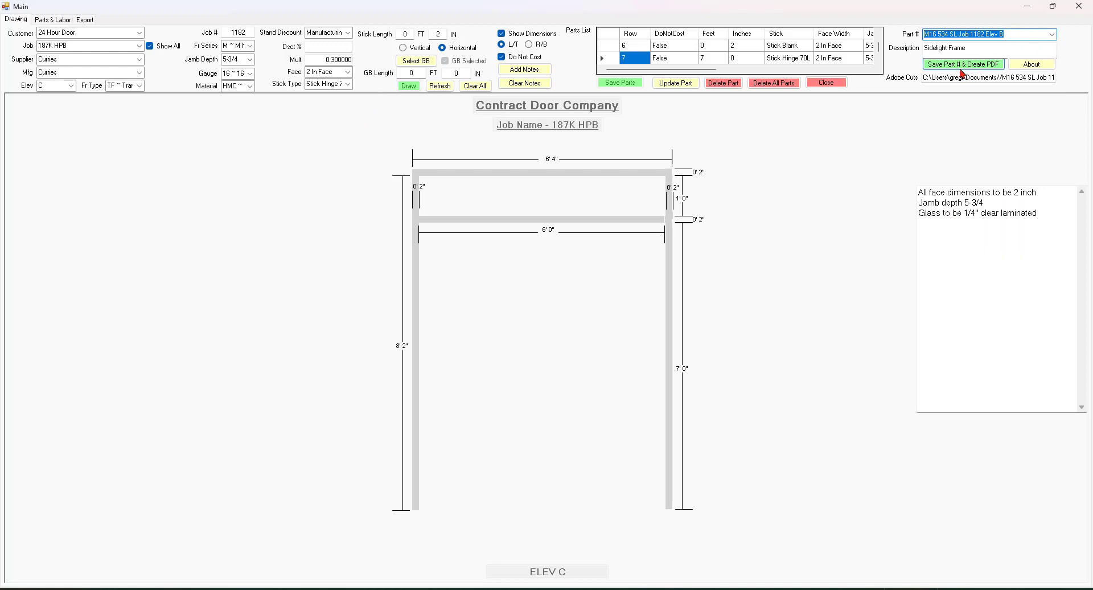
click(1031, 36)
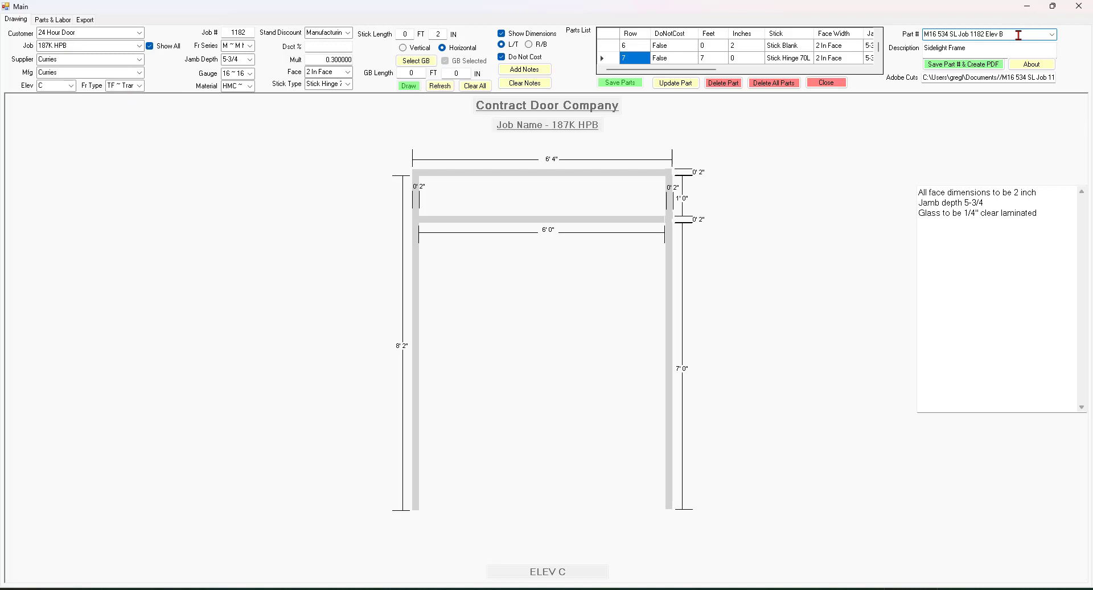
key(BackSpace)
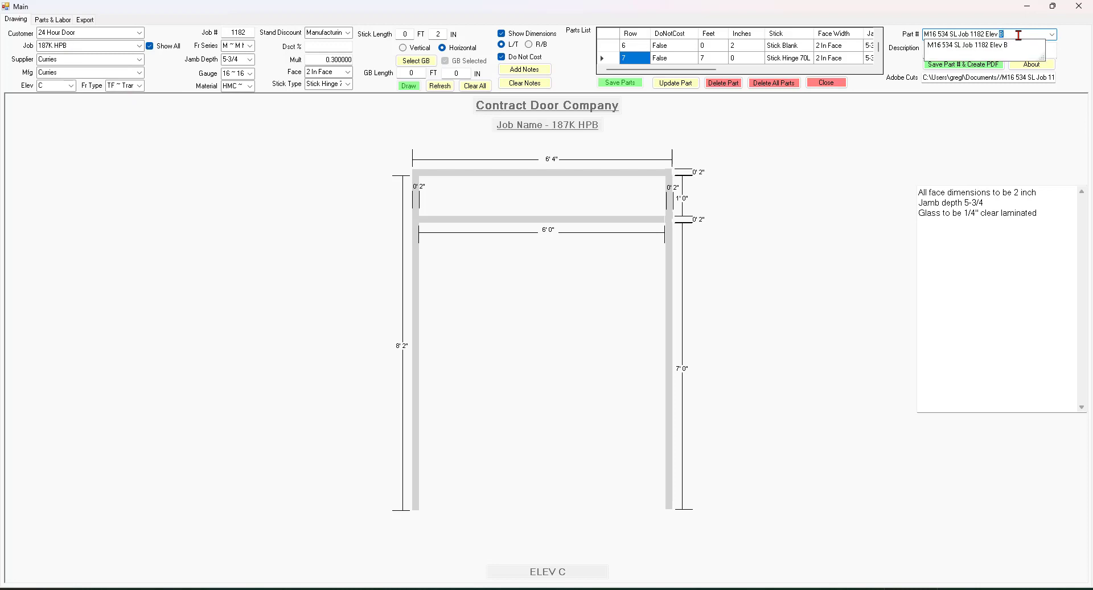
text(C)
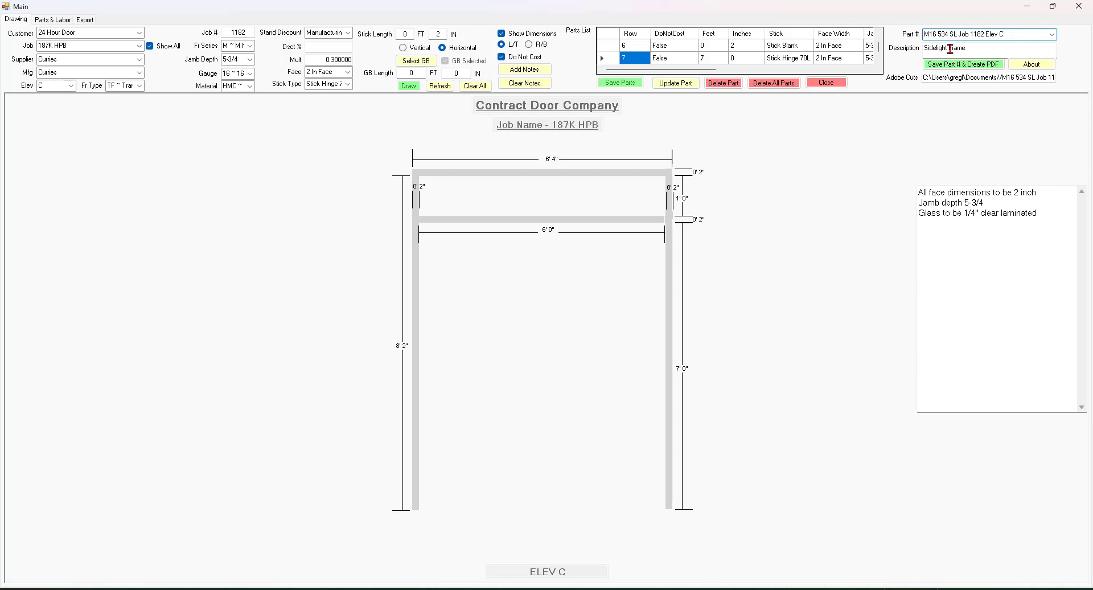
- Set the part description to "Tamsom Frame" and clear the Adobe Cuts file path
drag(949, 49, 910, 52)
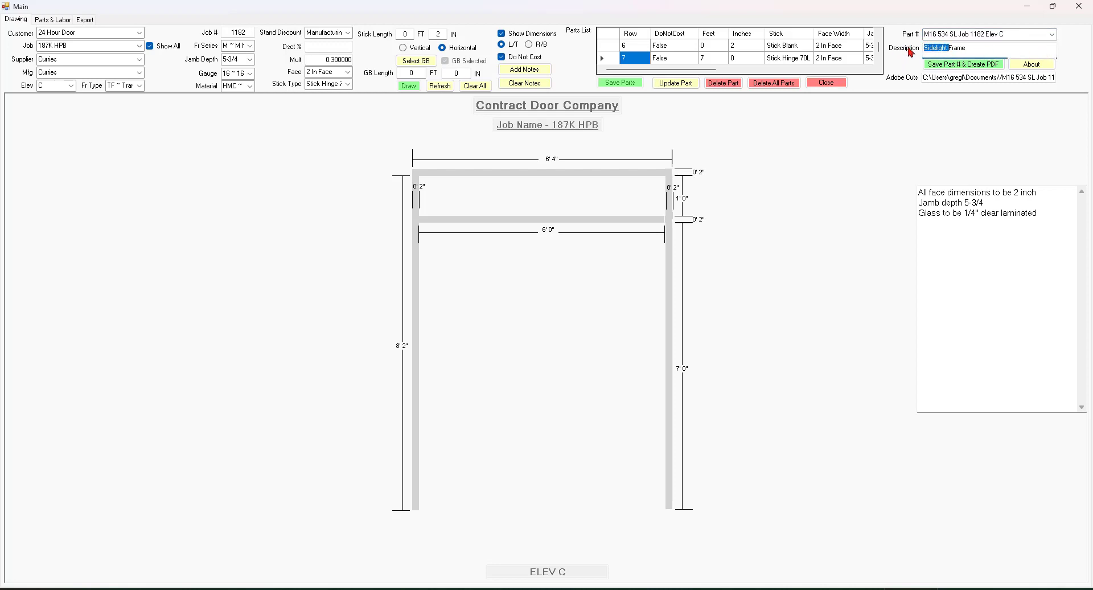
text(Tamsom)
click(924, 77)
key(ctrl+a)
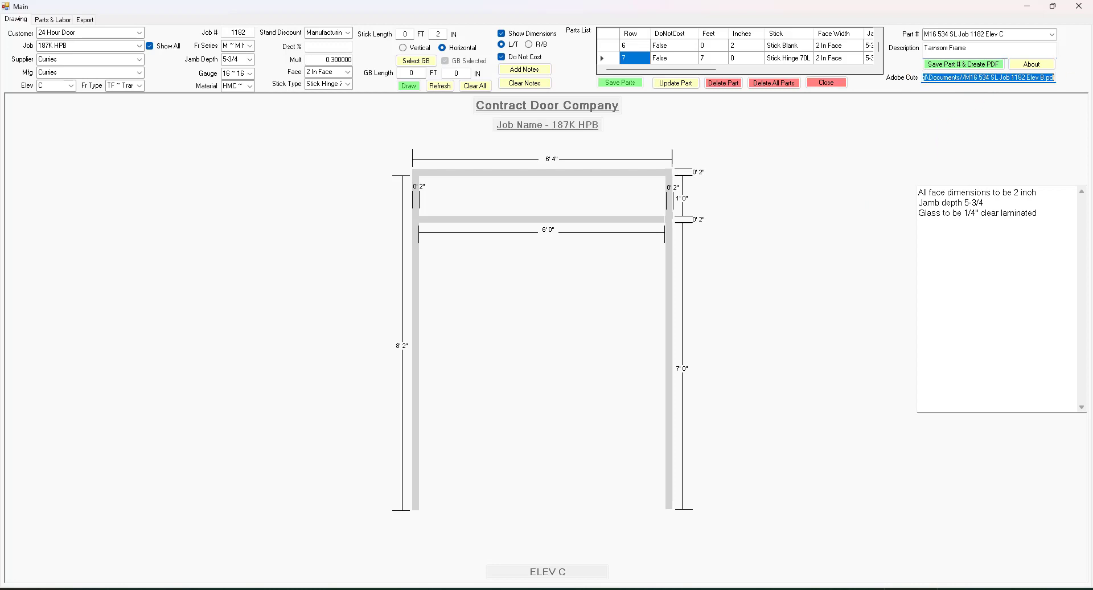
key(BackSpace)
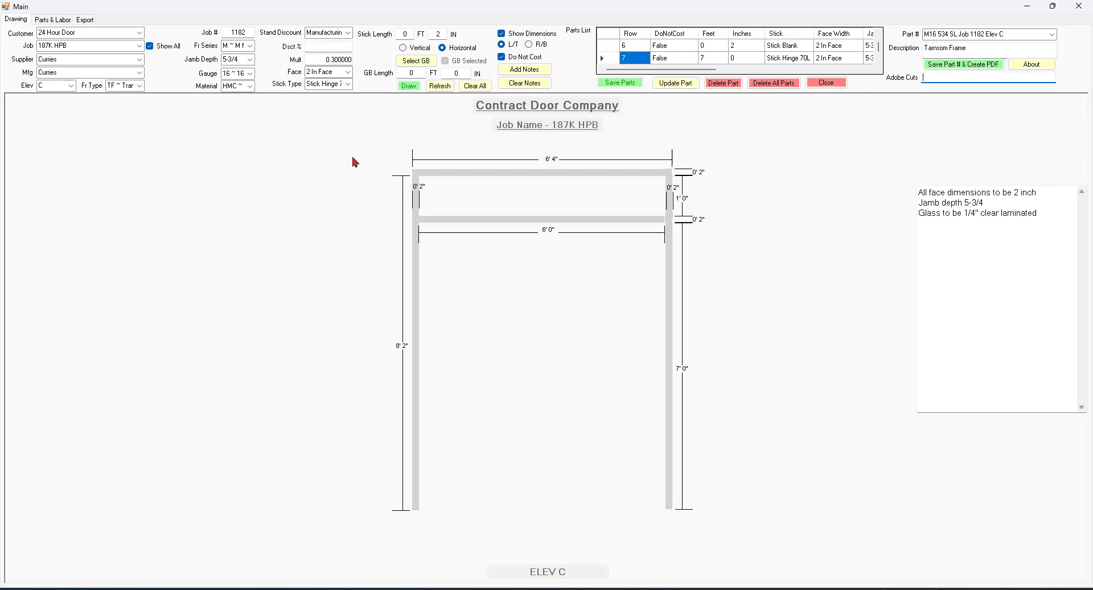
- Review the elevation's full parts list alongside the labor and cost details
click(52, 24)
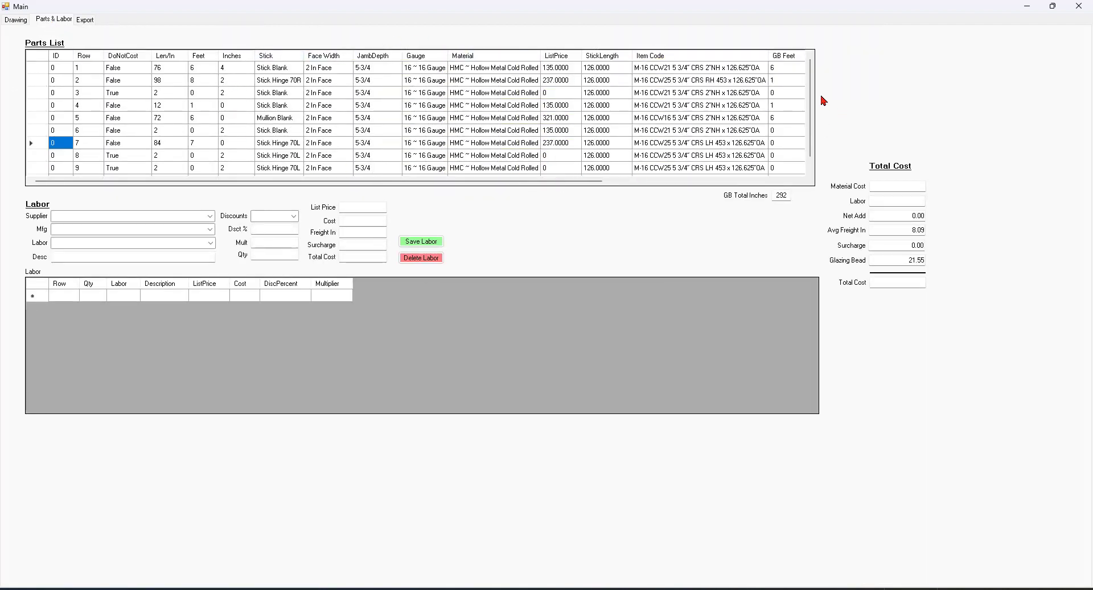
scroll(810, 128, down, 1)
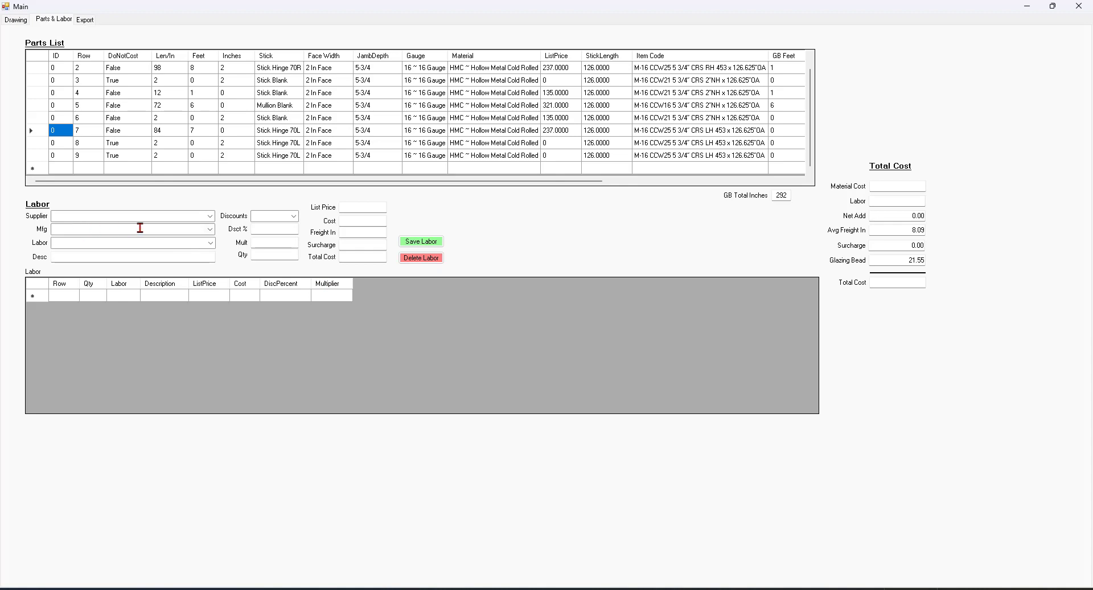
- Set both the labor supplier and manufacturer to Curries
click(97, 216)
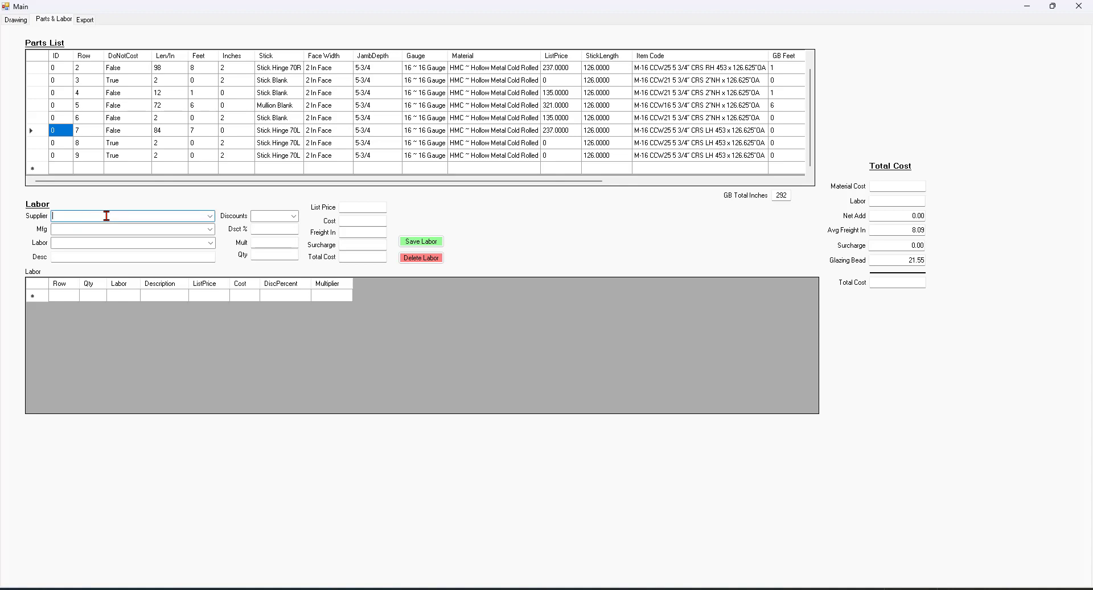
text(curries)
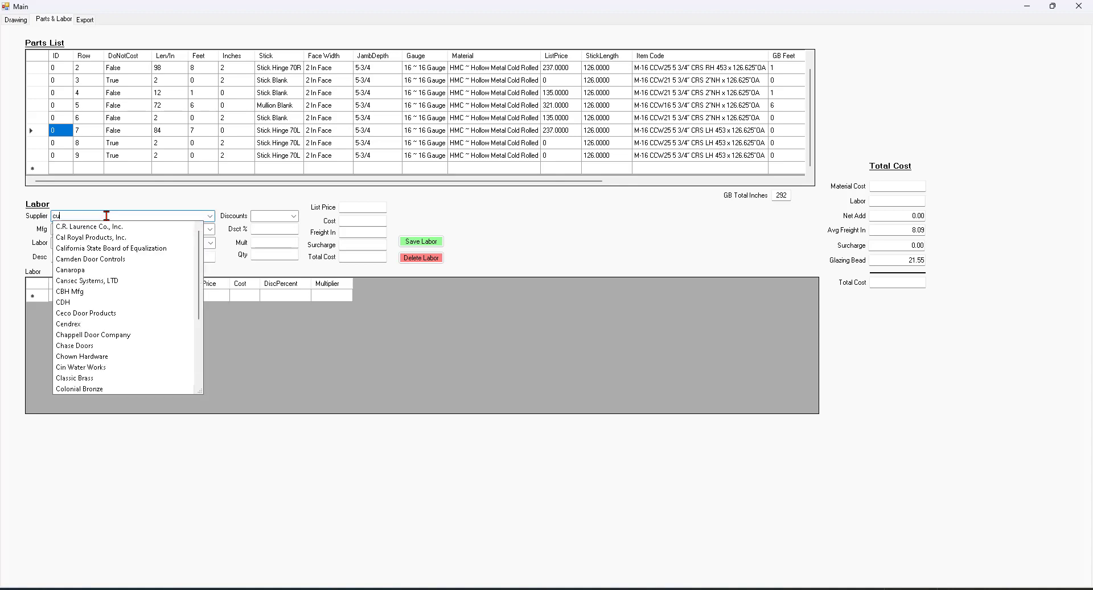
key(Tab)
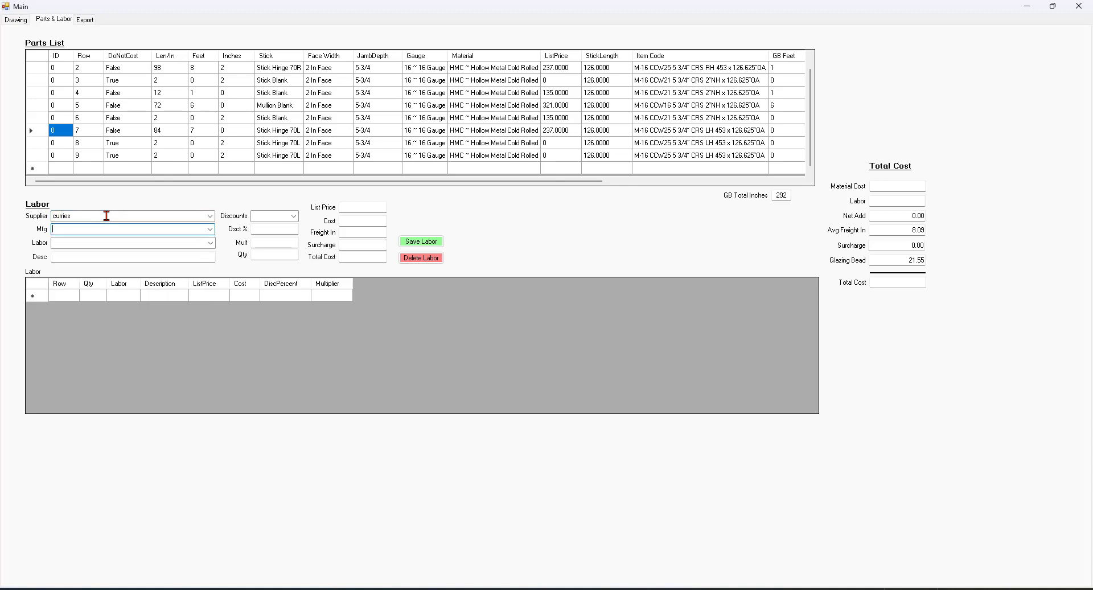
text(c)
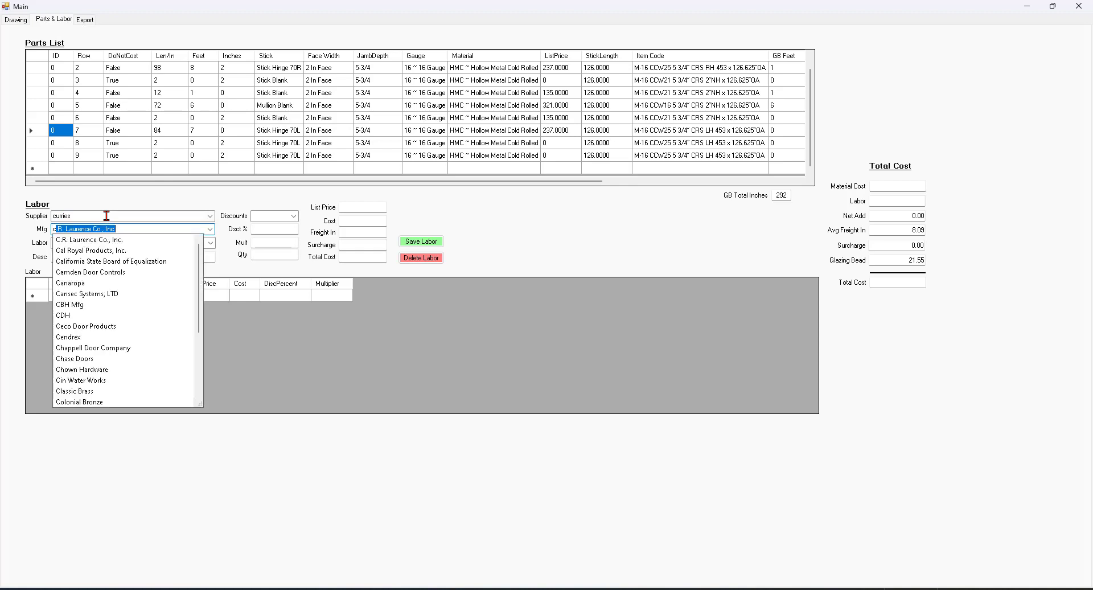
text(urries)
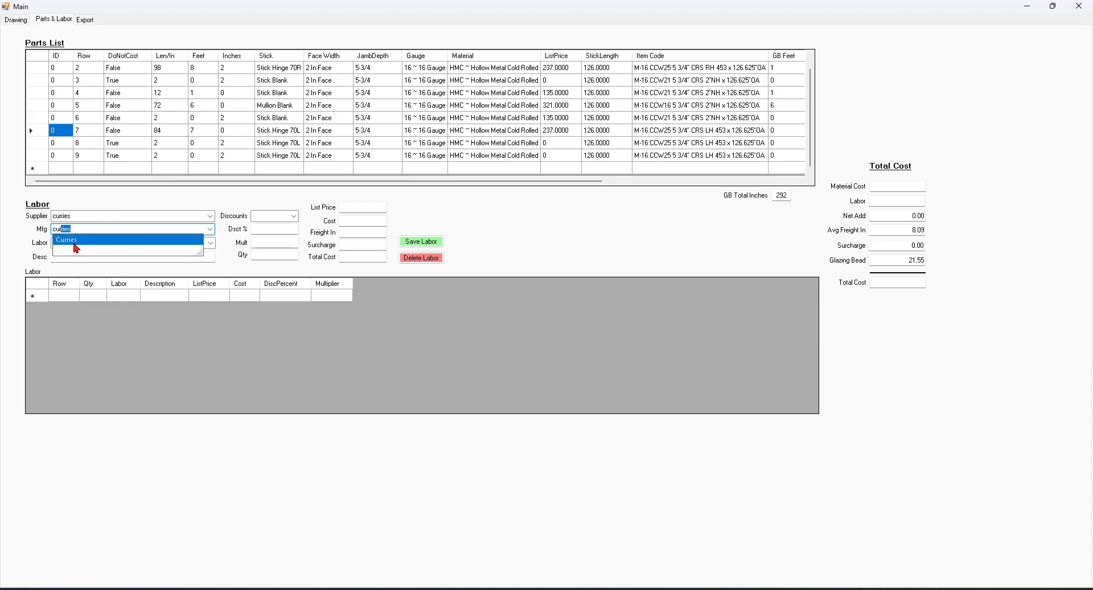
click(75, 243)
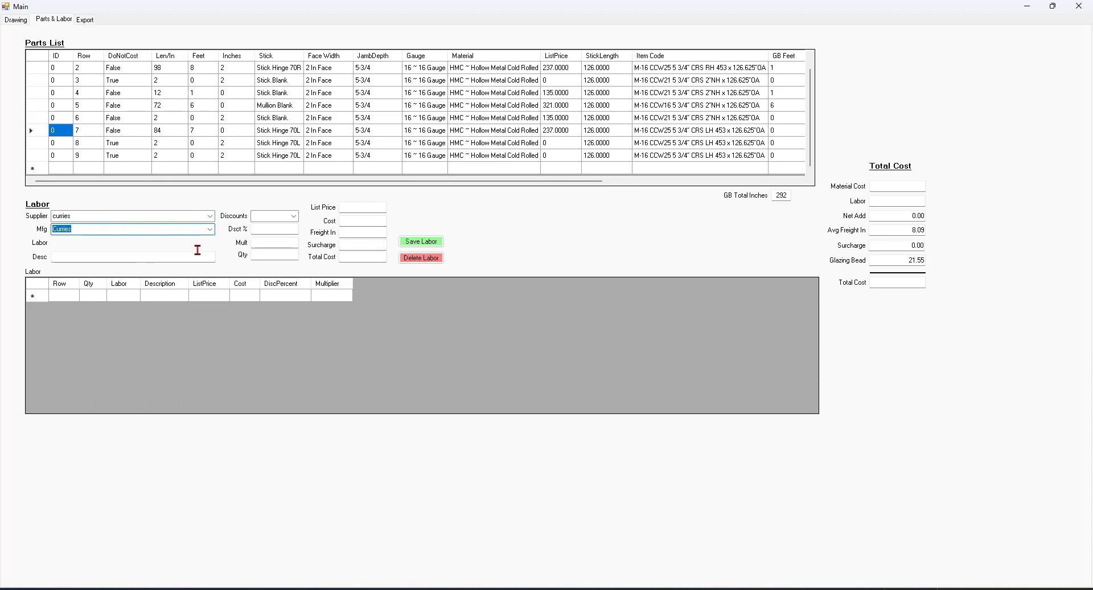
click(209, 216)
click(59, 227)
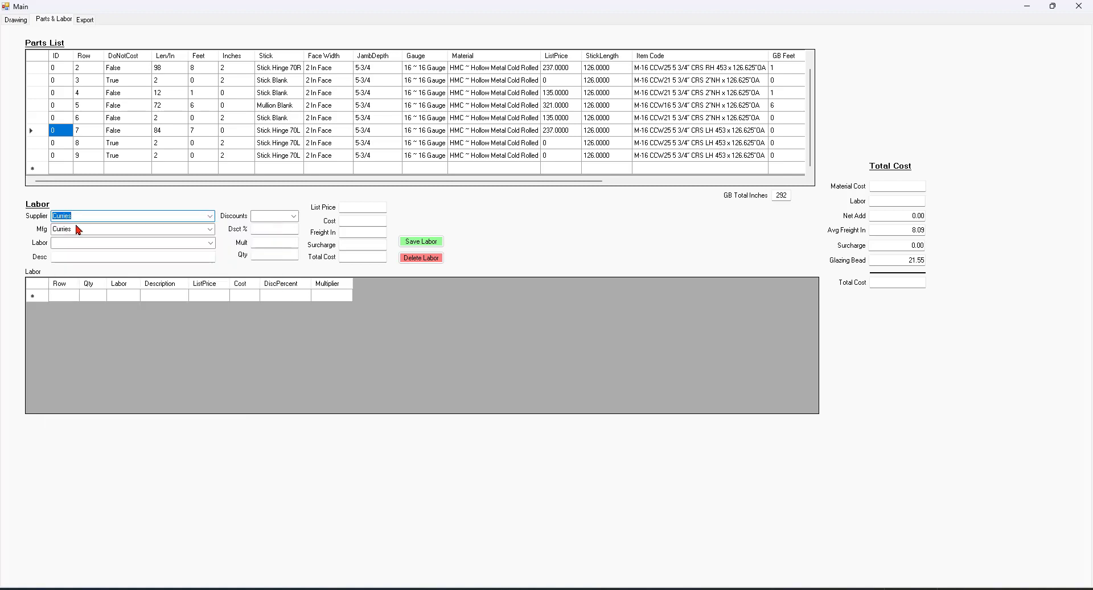
- Look through the discounts and labor items offered for Curries
click(293, 217)
click(293, 217)
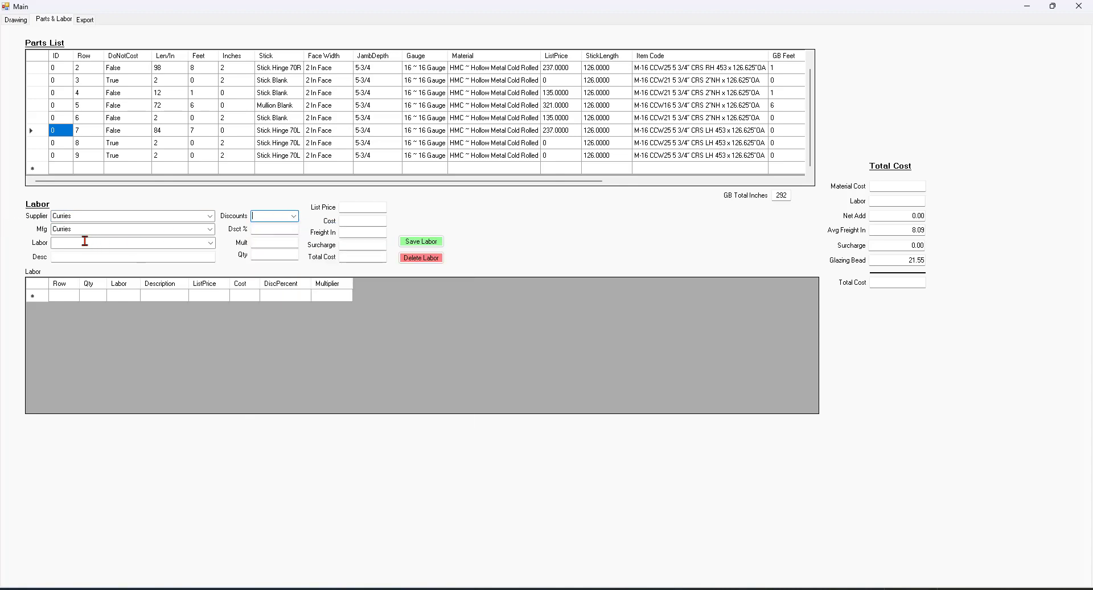
click(210, 244)
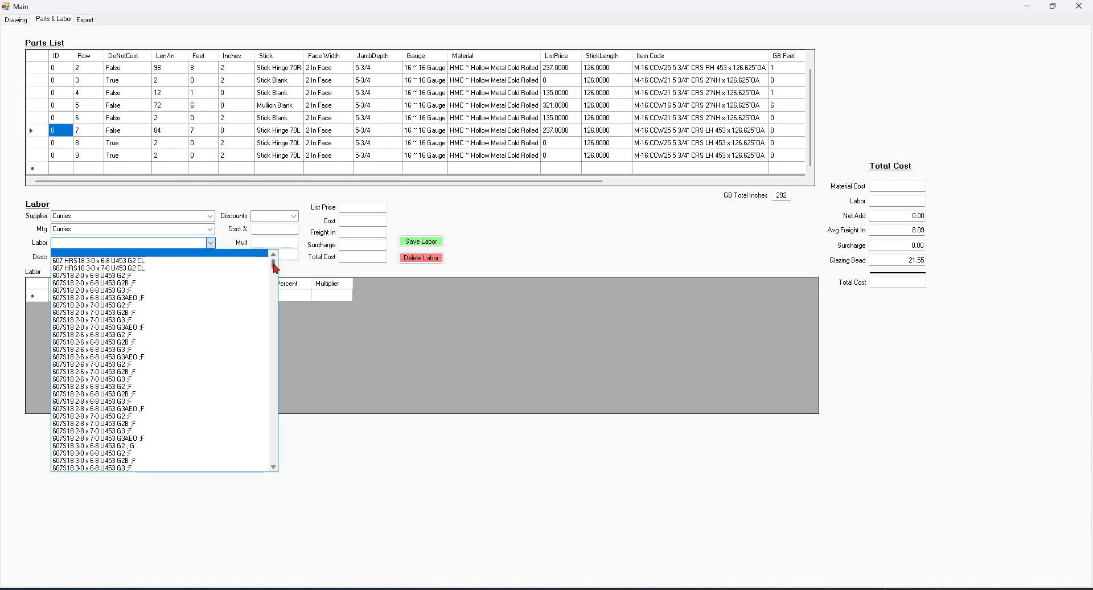
drag(275, 267, 275, 438)
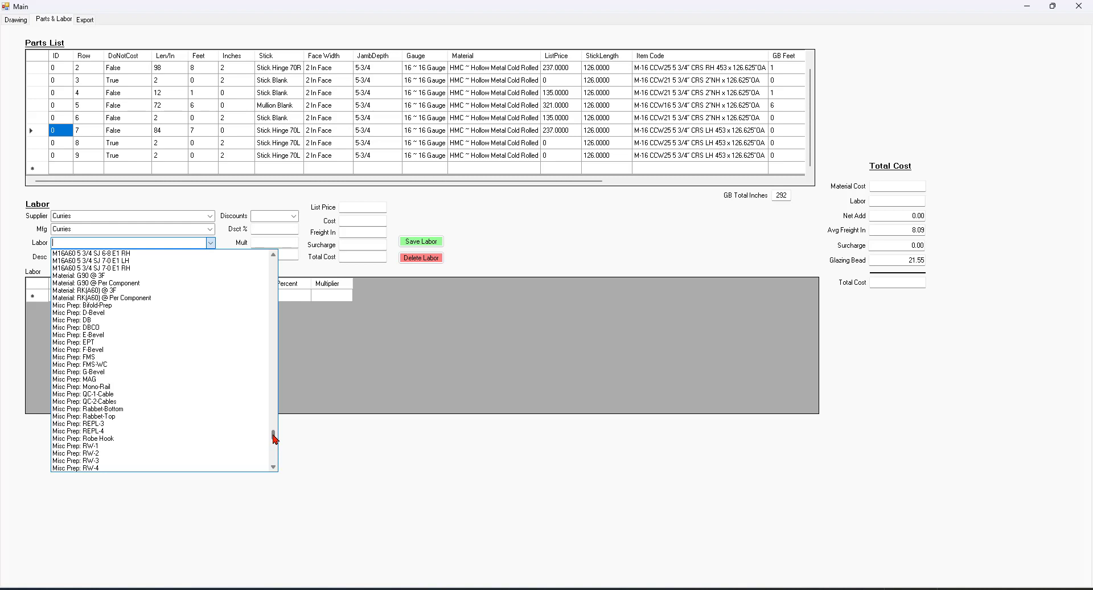
drag(275, 438, 269, 427)
click(213, 198)
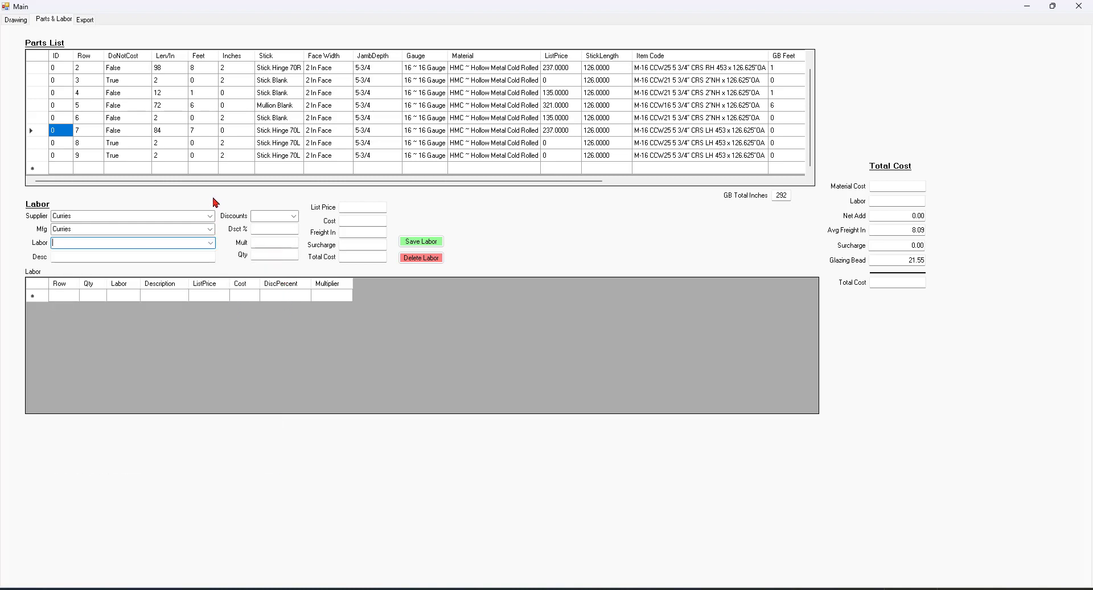
- Set the labor supplier and manufacturer to Contract Door Company and choose labor item W2, Weld 2" Face Corner
click(79, 216)
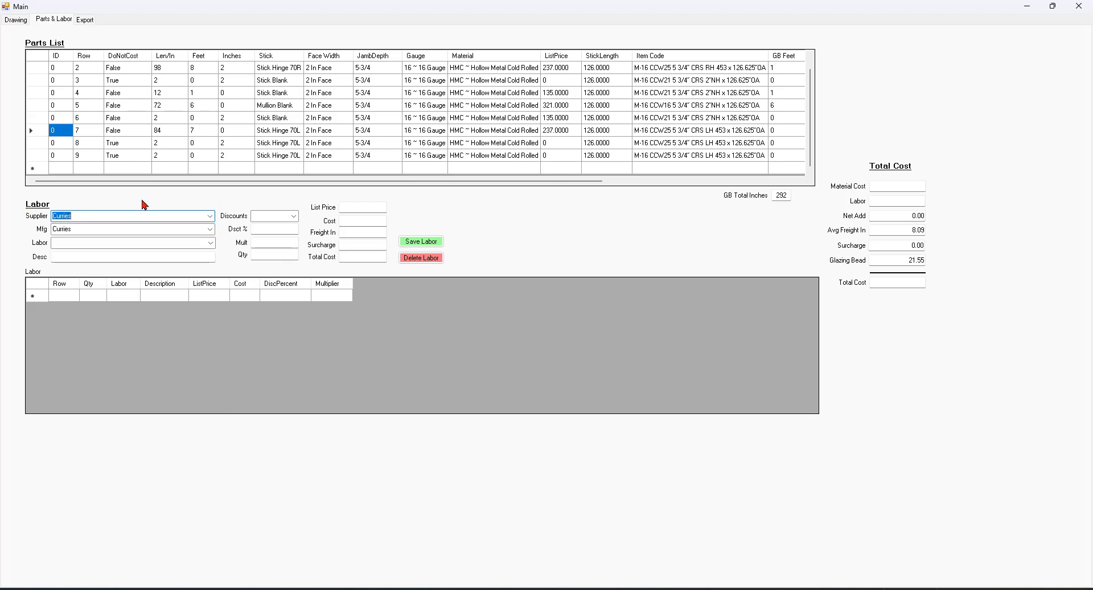
text(continental Hardware)
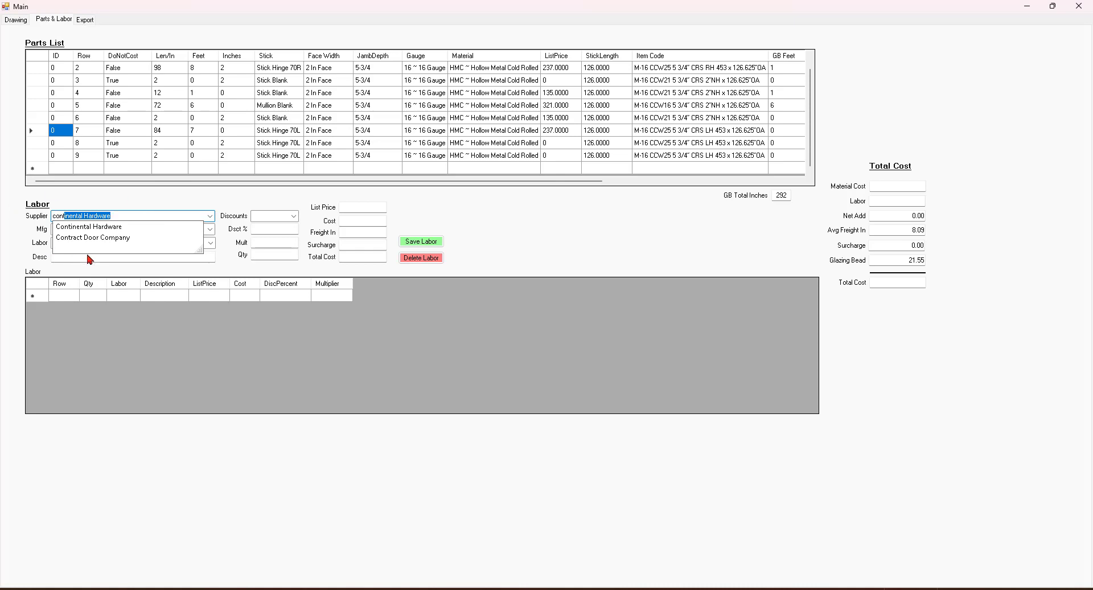
click(90, 242)
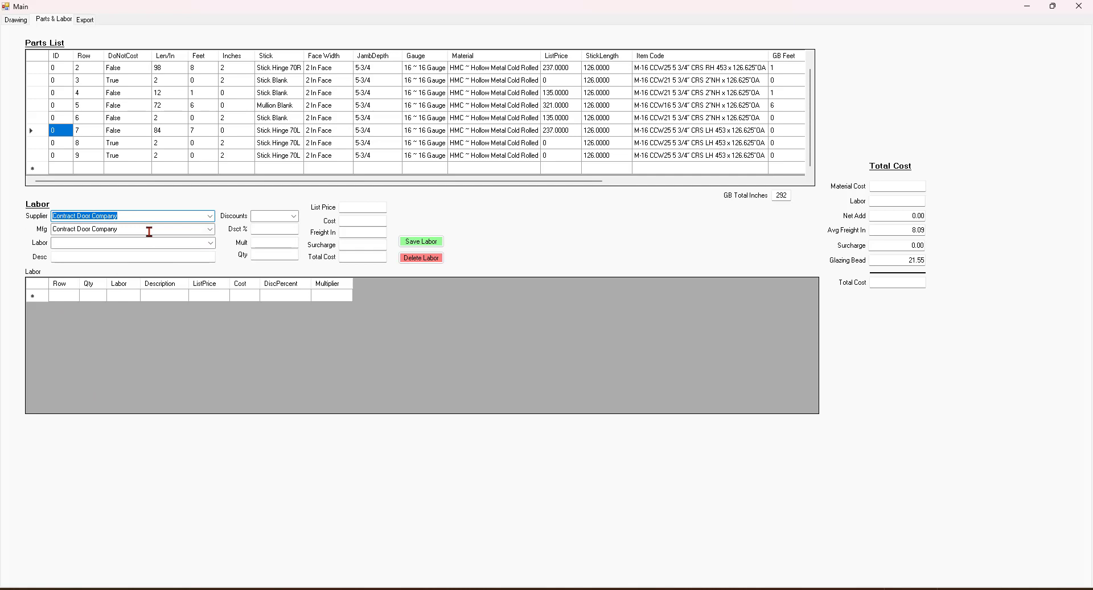
click(211, 243)
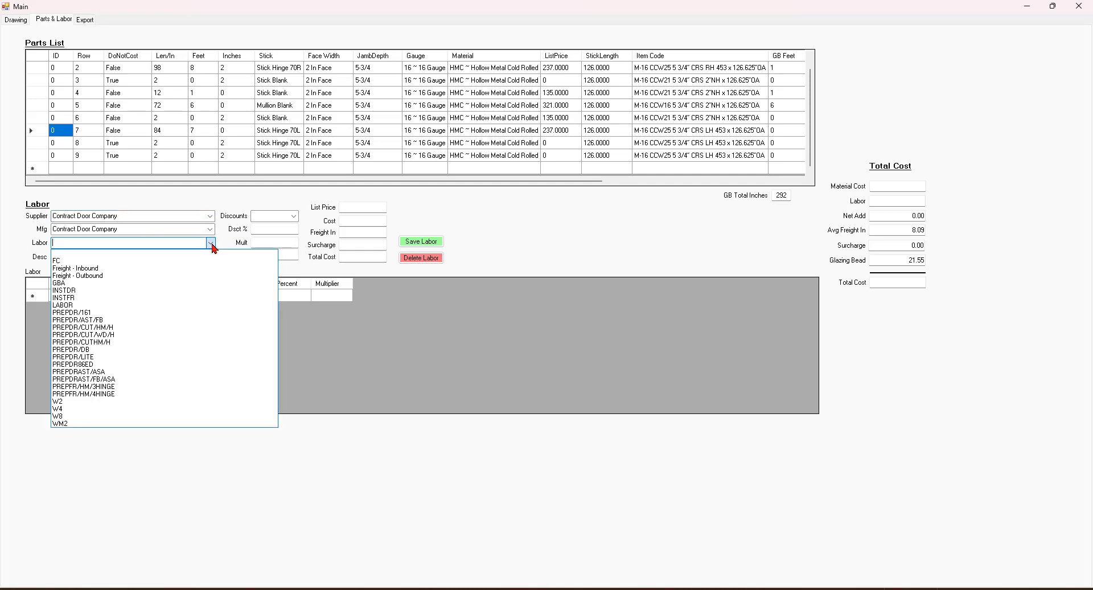
click(69, 401)
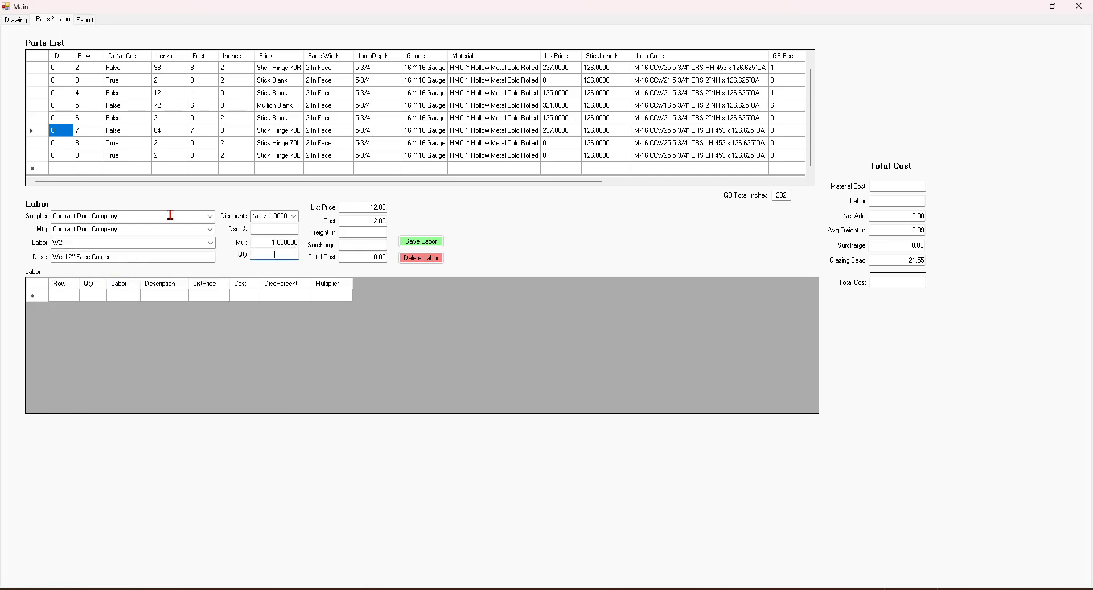
- Check the elevation C drawing for the frame's 2 in face corners and return to the labor entry
click(16, 20)
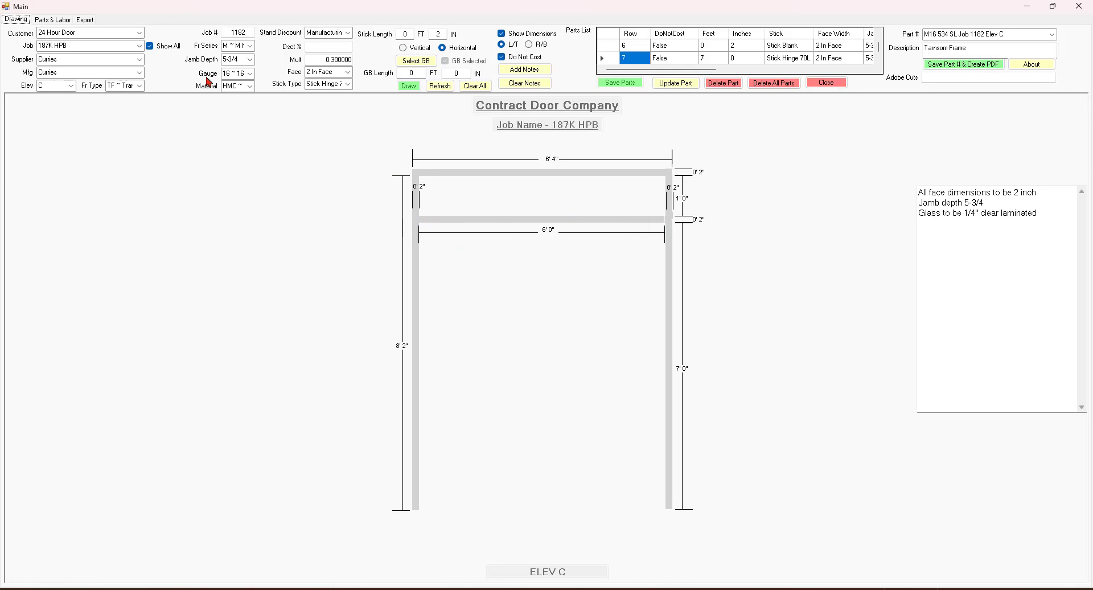
click(52, 19)
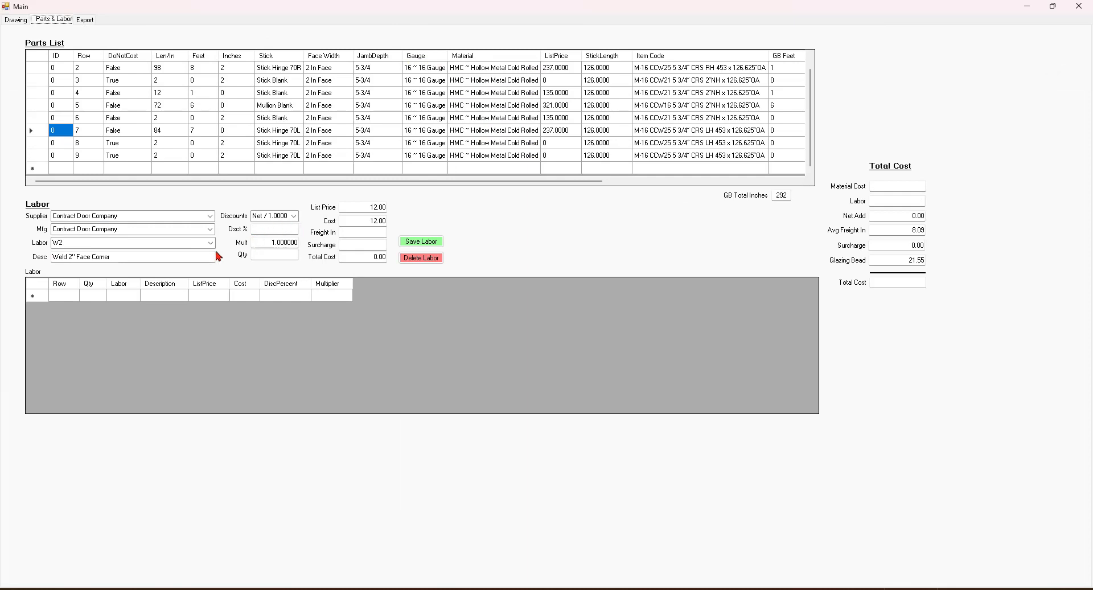
- Save labor item W2, Weld 2" Face Corner, with quantity 2, and W4, Weld 4" Face Corner, with quantity 2
click(277, 255)
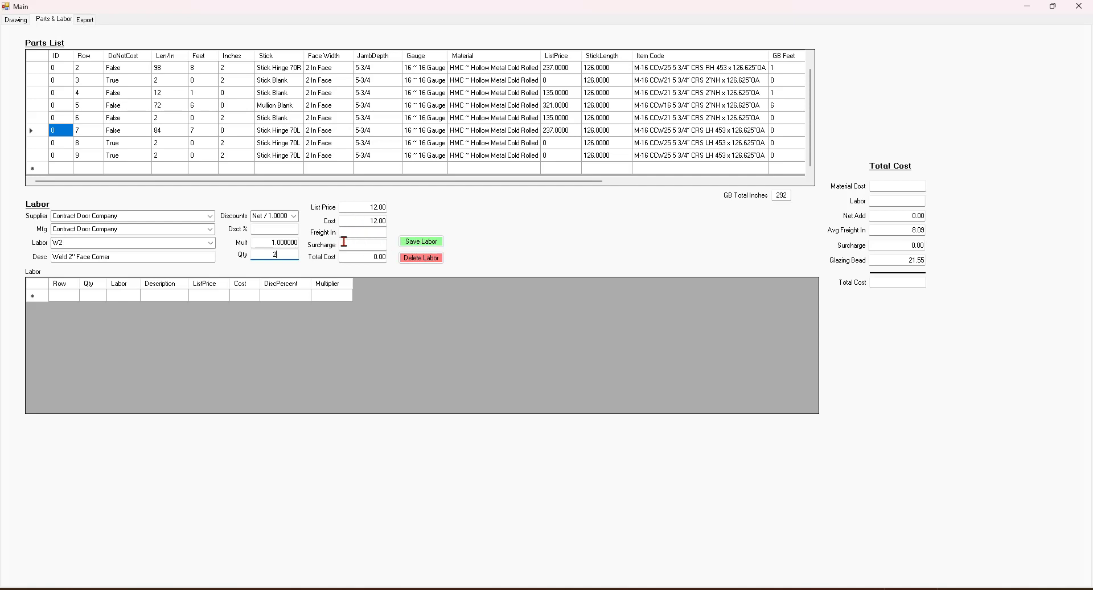
click(425, 243)
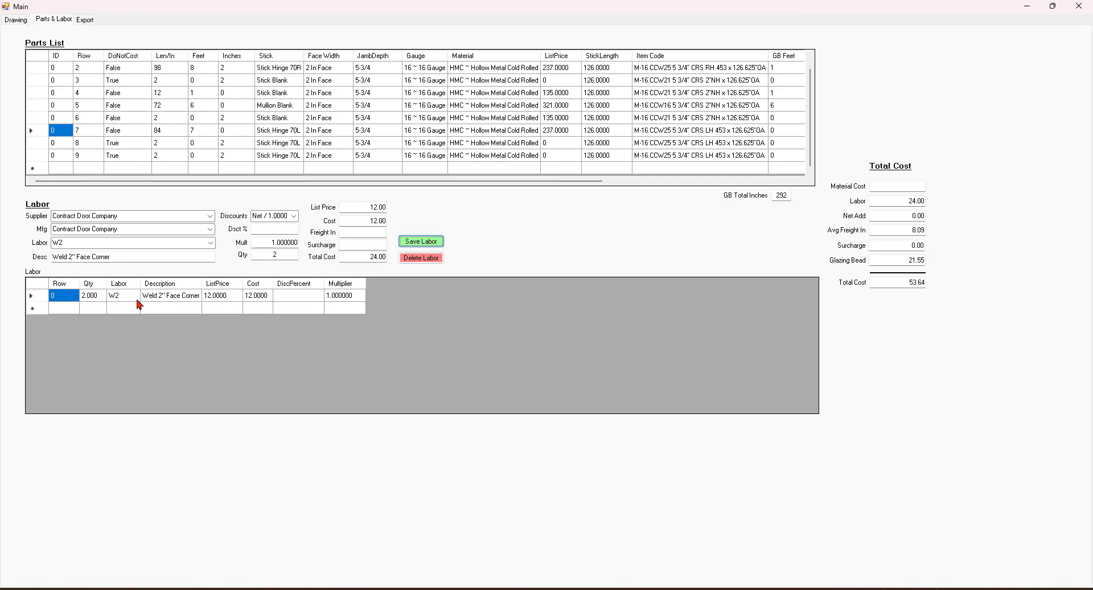
click(211, 244)
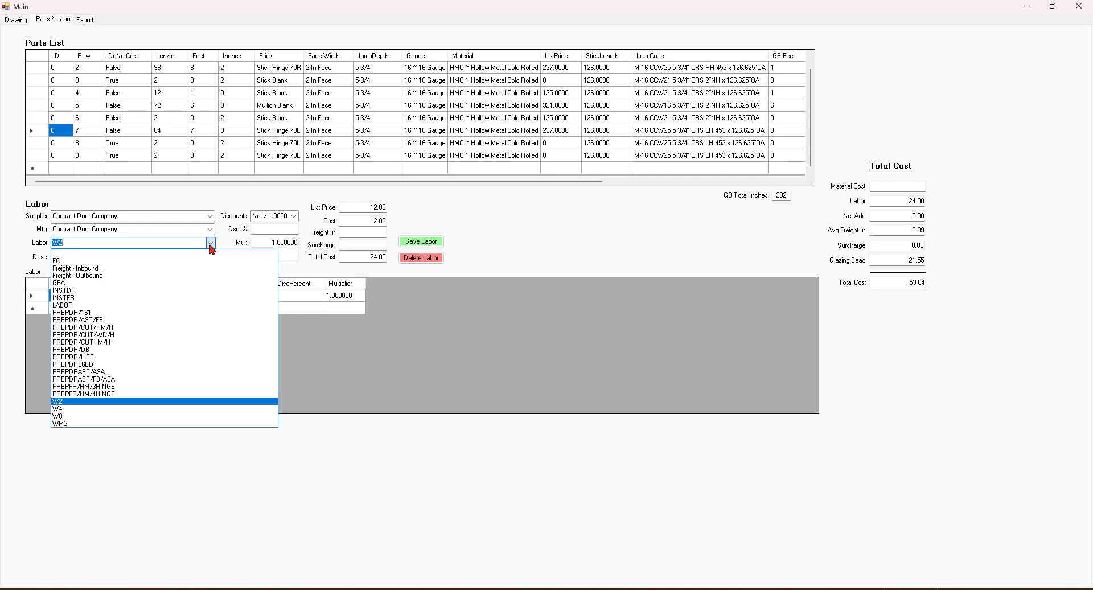
click(65, 408)
text(2)
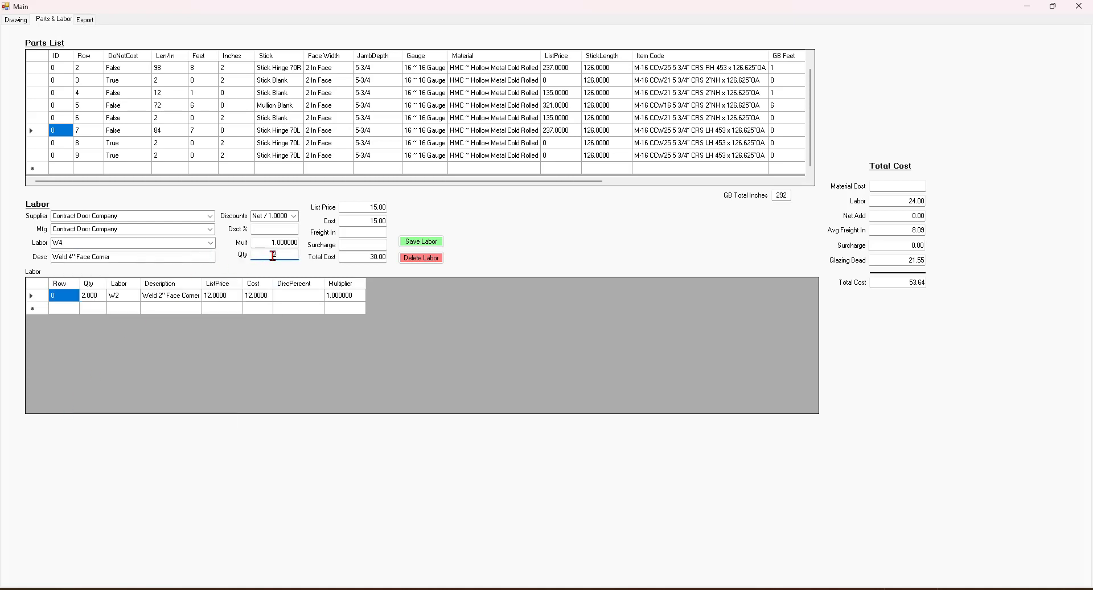
click(422, 245)
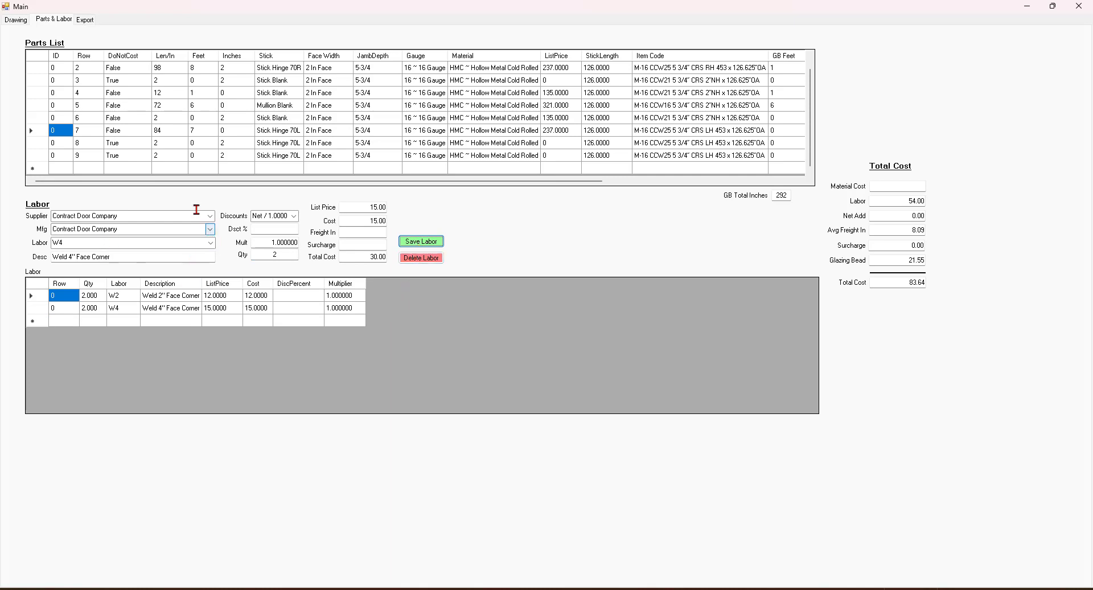
- Check the elevation C drawing, and save labor item GBA, Attach Glazing Bead Per Foot, with quantity 14
click(16, 21)
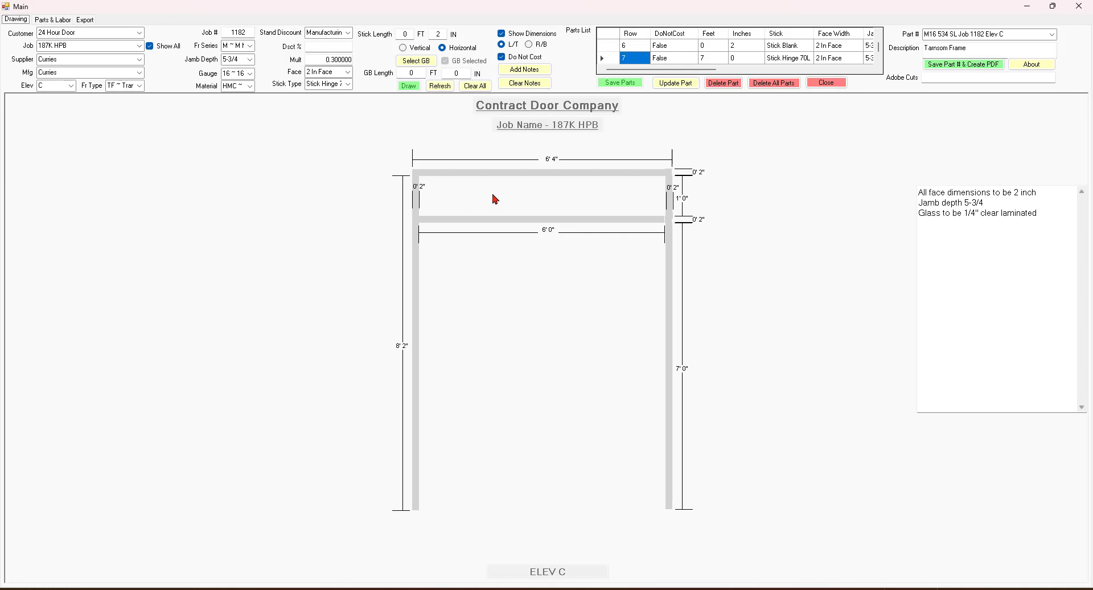
click(53, 21)
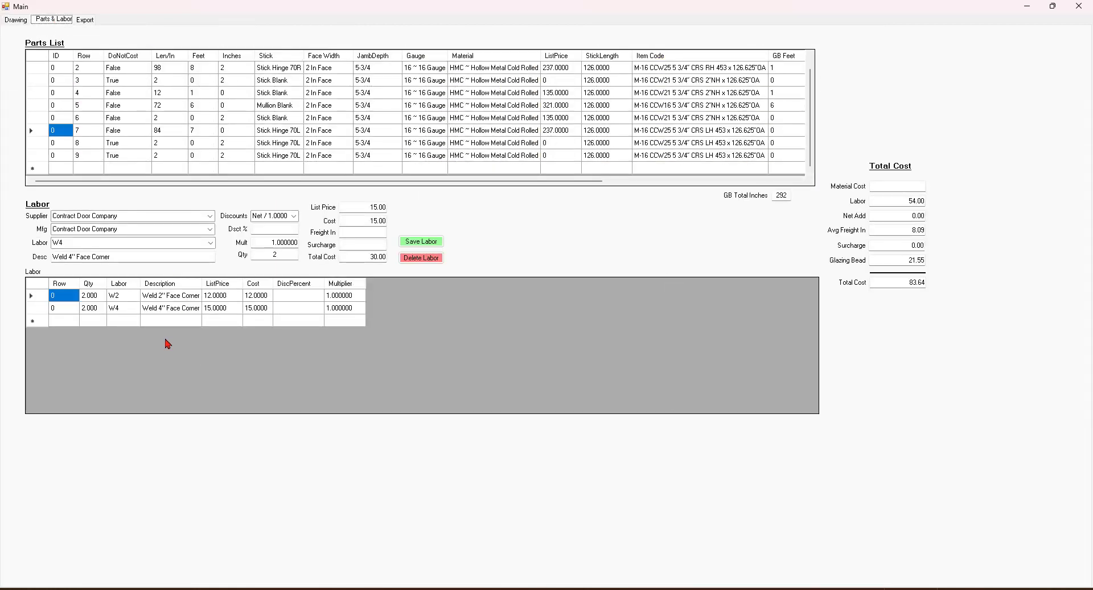
click(210, 243)
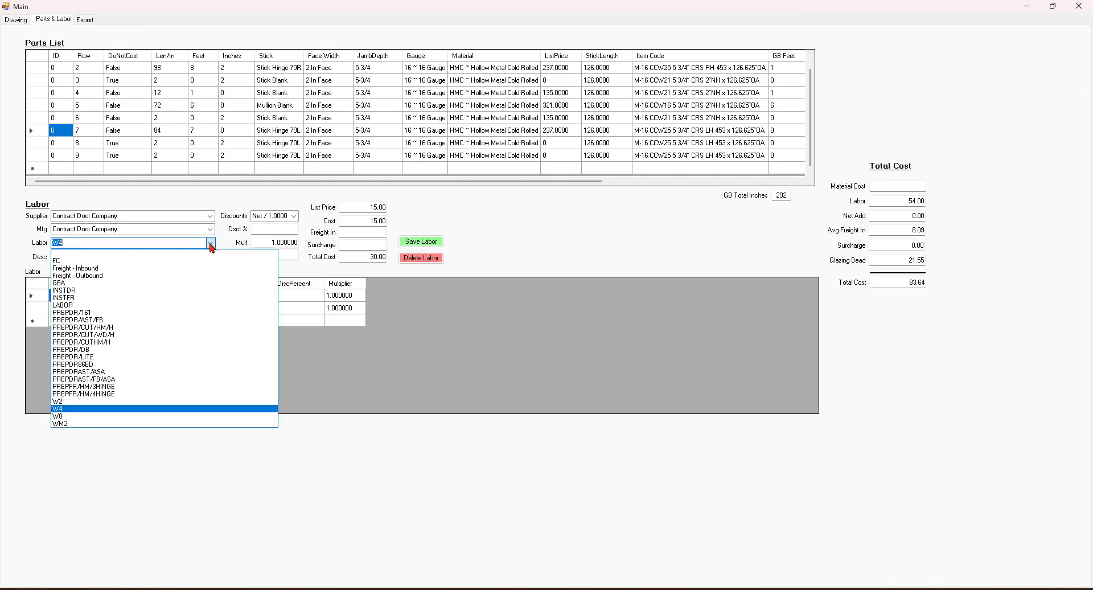
click(65, 284)
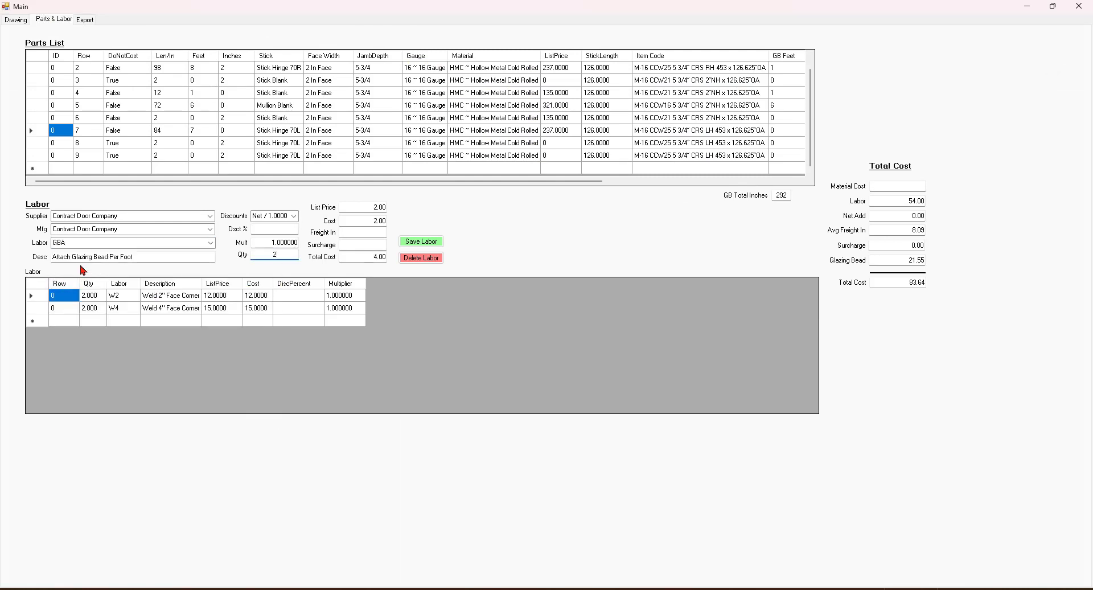
double_click(284, 258)
click(427, 245)
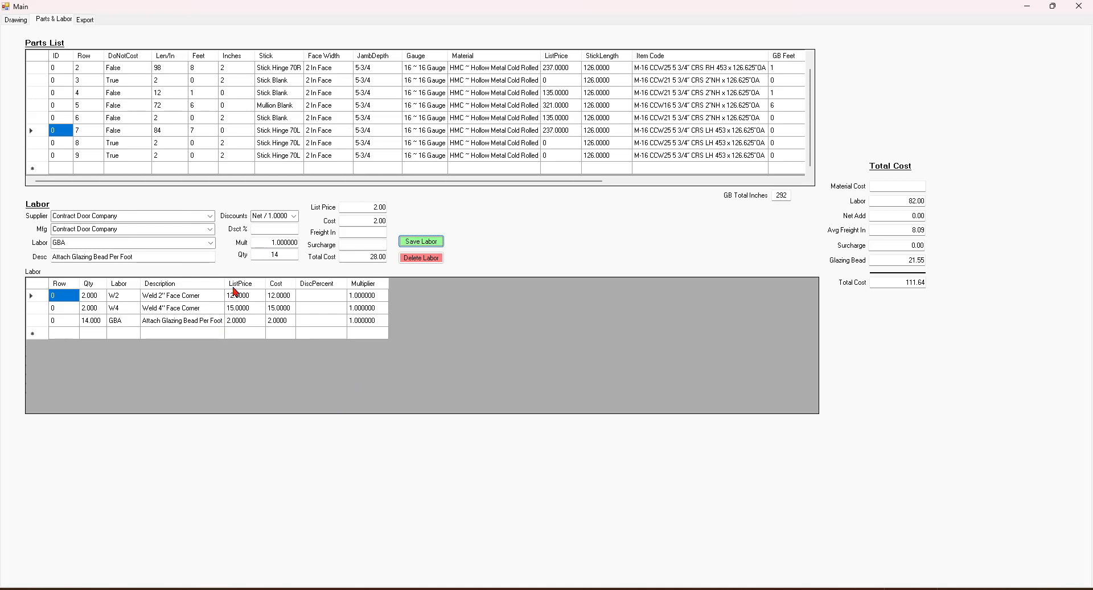
- Review the elevation C drawing against its parts and labor, and try to save the part number and create its PDF
click(16, 21)
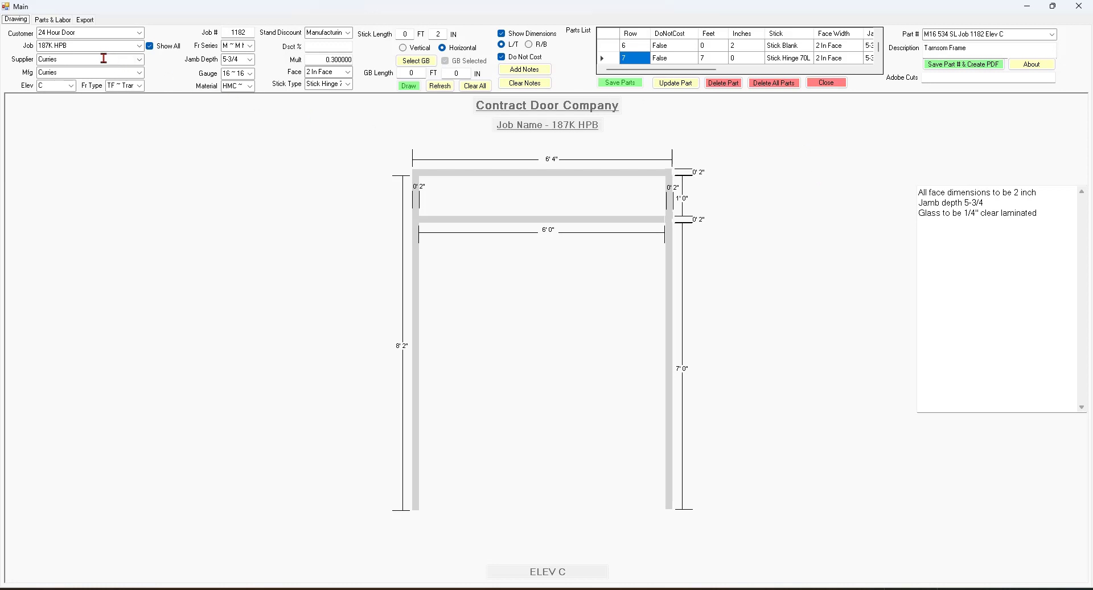
click(54, 21)
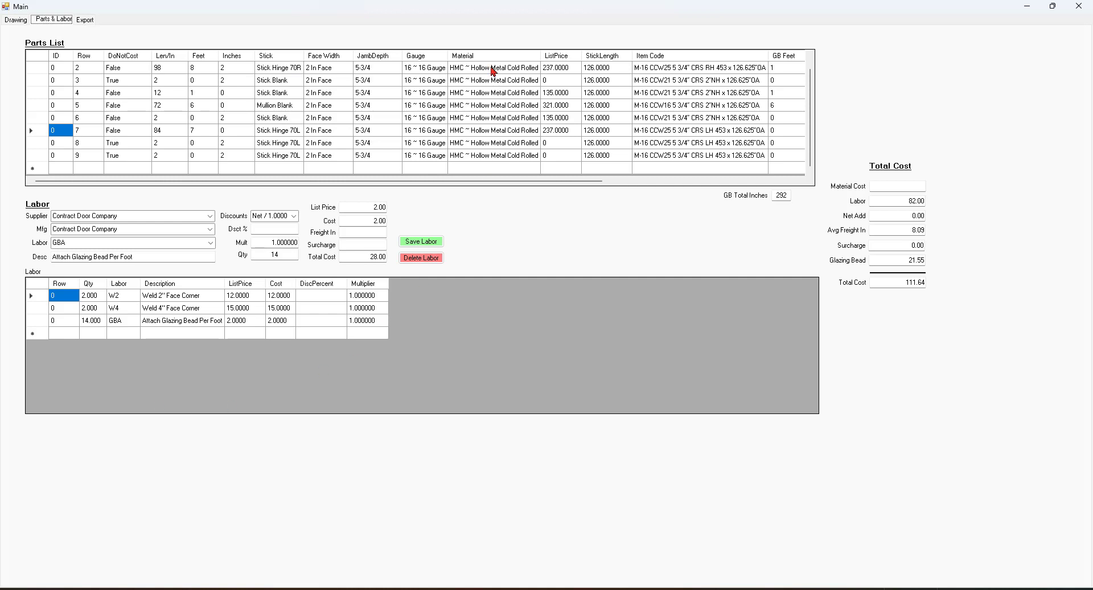
click(16, 21)
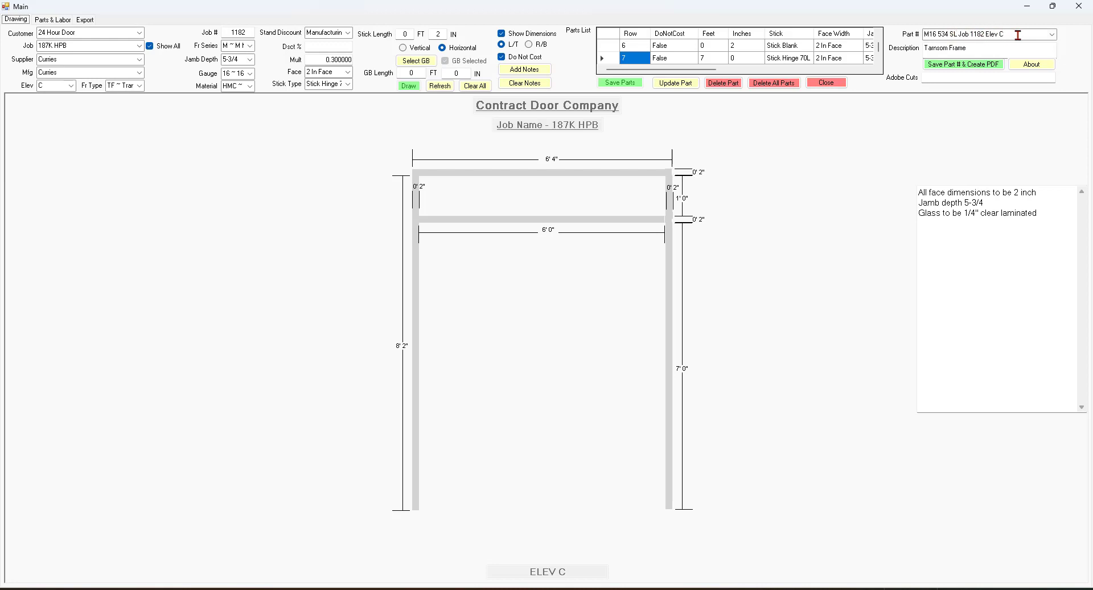
click(1052, 36)
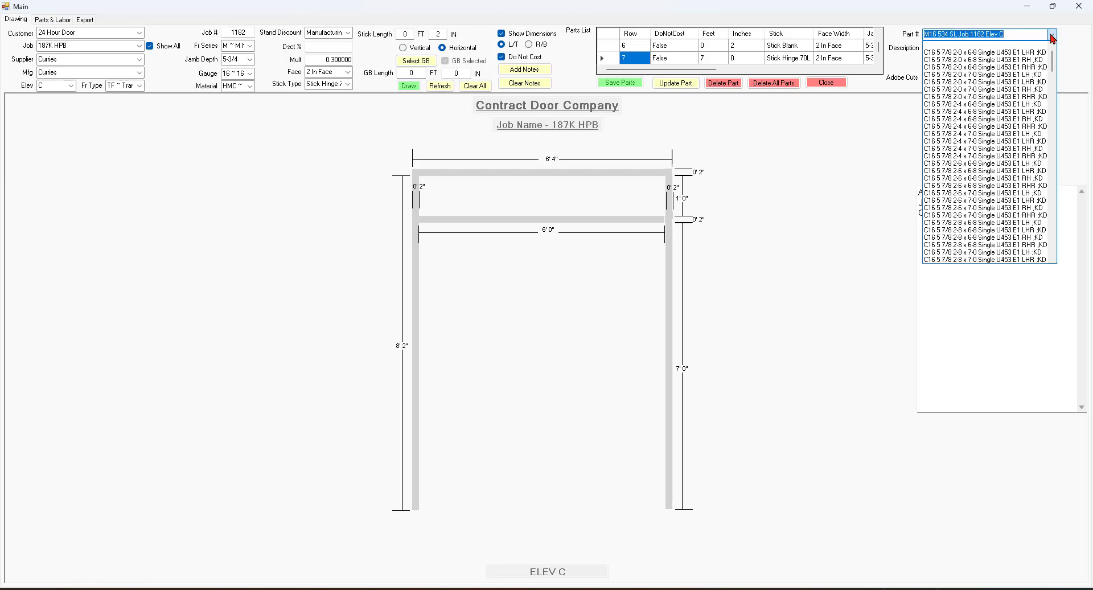
click(1052, 36)
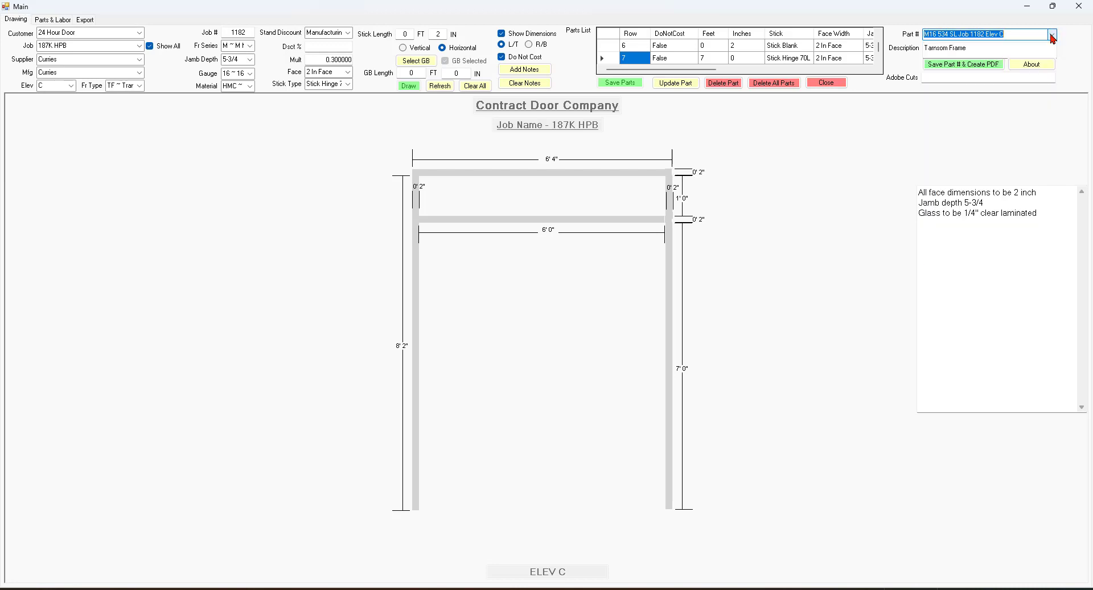
click(964, 66)
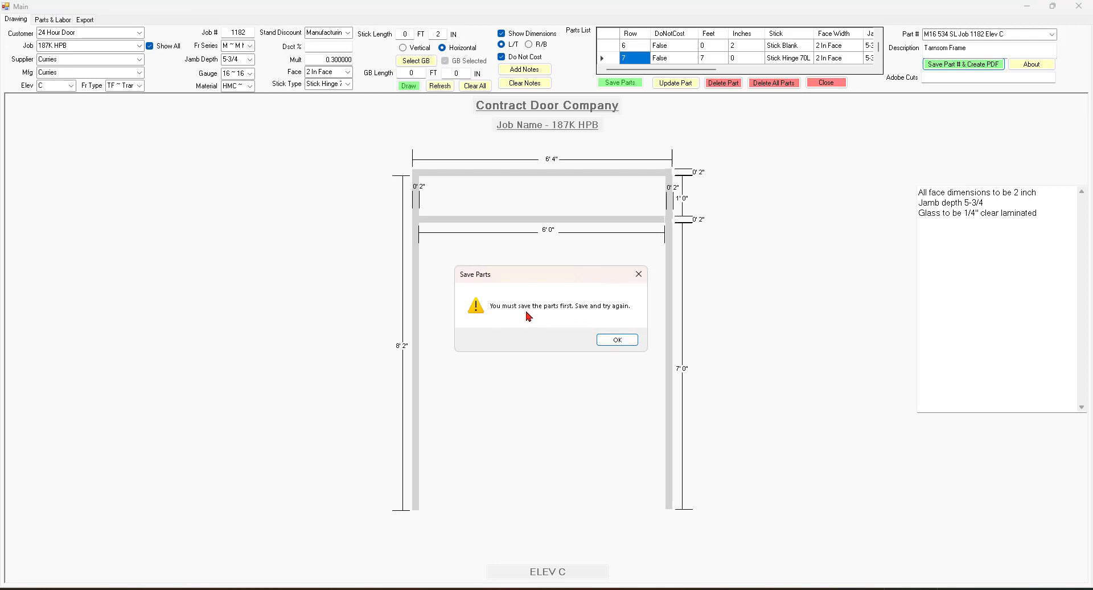
click(617, 340)
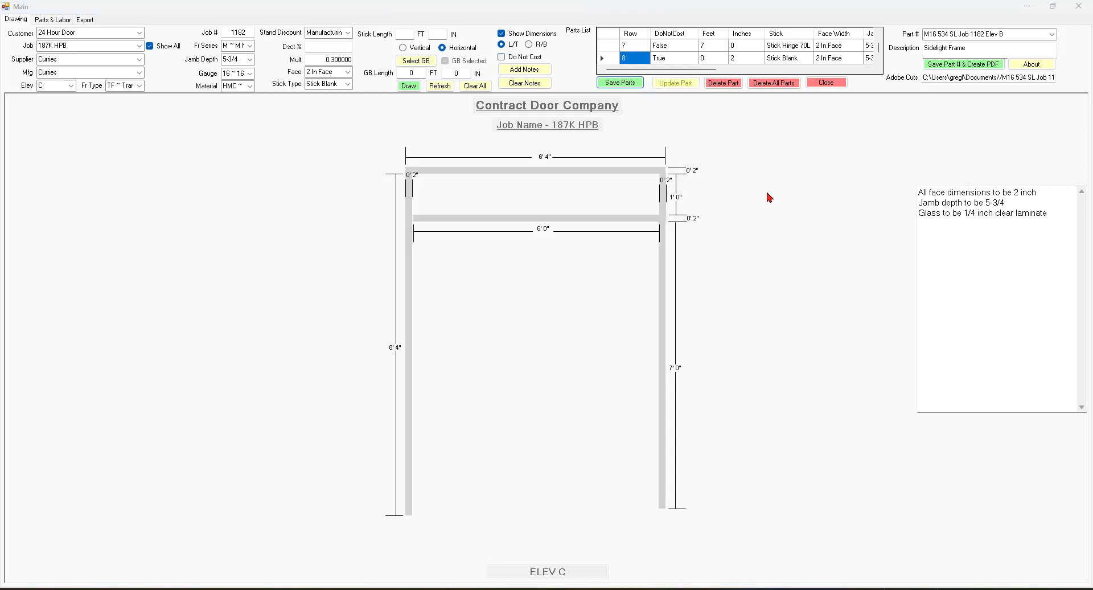
- Save the elevation C parts, and review the saved parts, labor and total cost
click(624, 83)
click(554, 336)
click(52, 20)
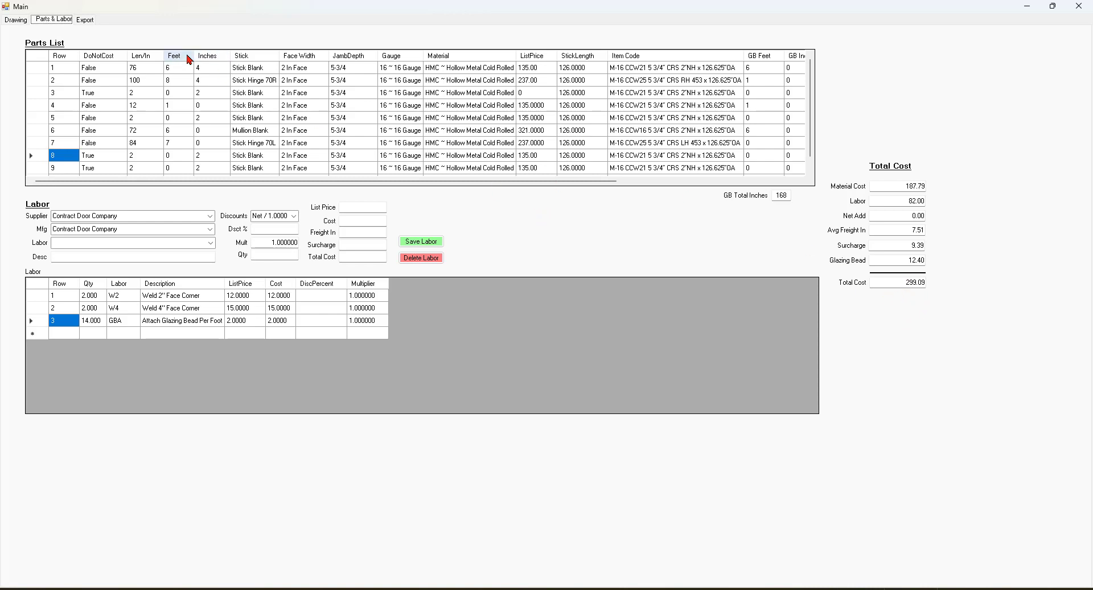
click(17, 19)
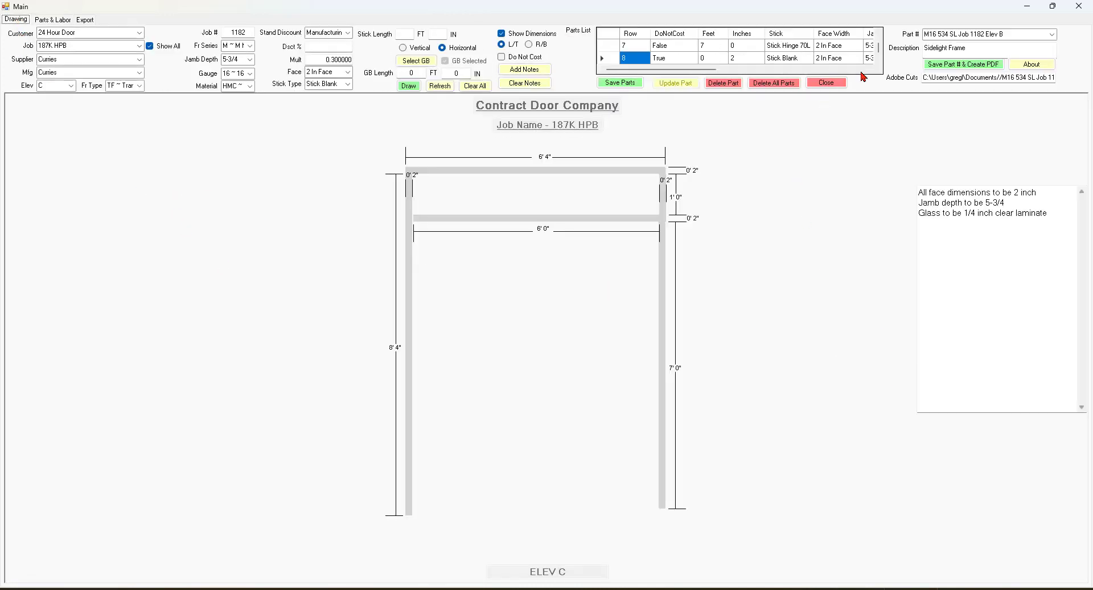
- Set the part number to M16 534 SL Job 1182 Elev C and the description to Transom Frame, clearing the Adobe Cuts path
click(1012, 35)
click(1012, 34)
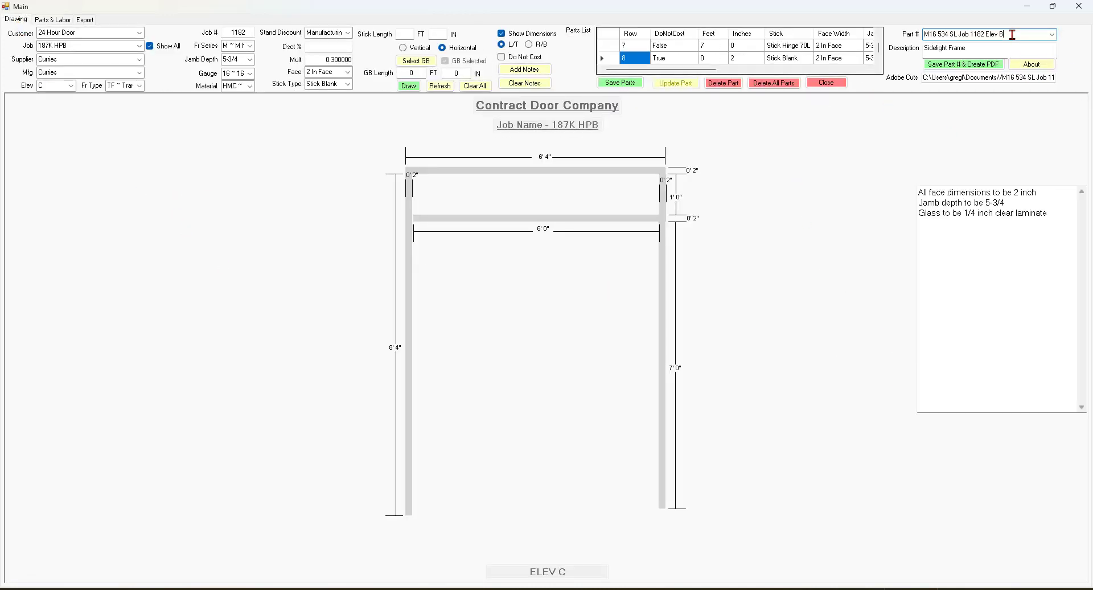
key(BackSpace)
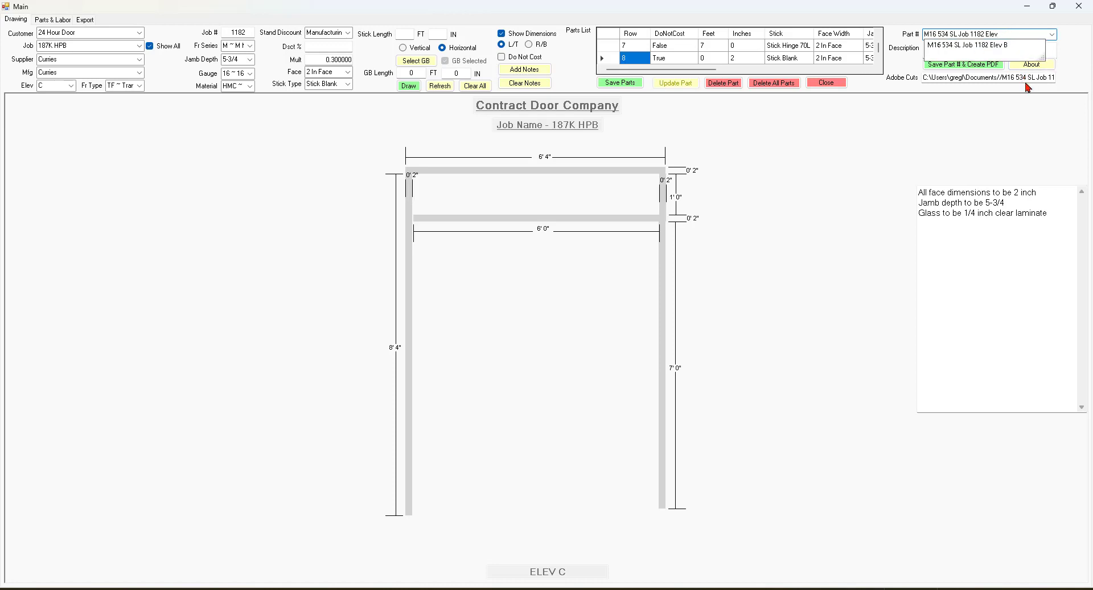
text(C)
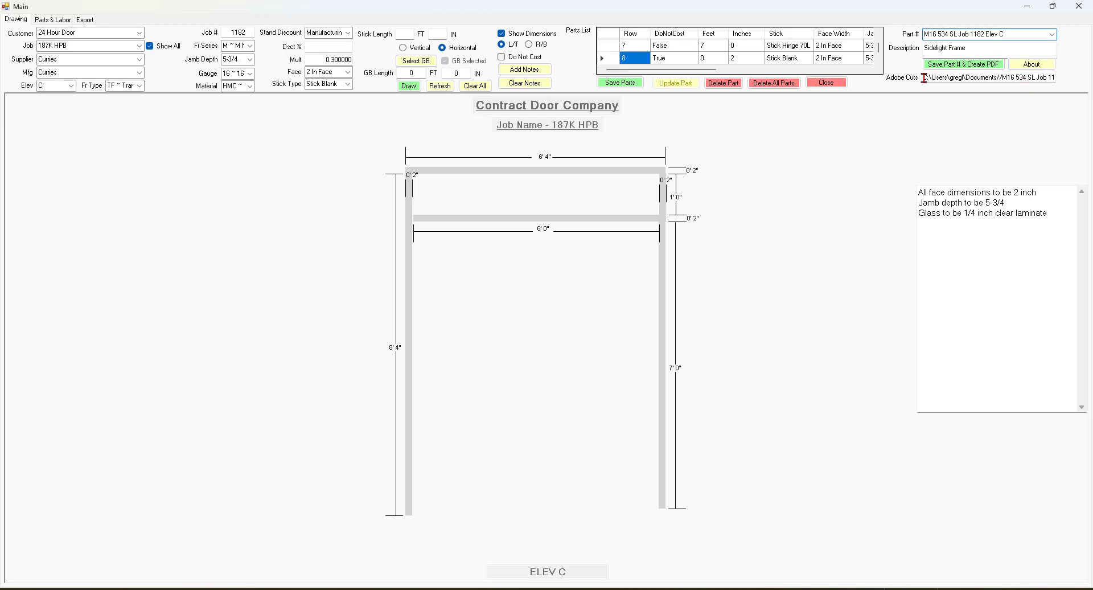
drag(924, 78, 1053, 78)
key(BackSpace)
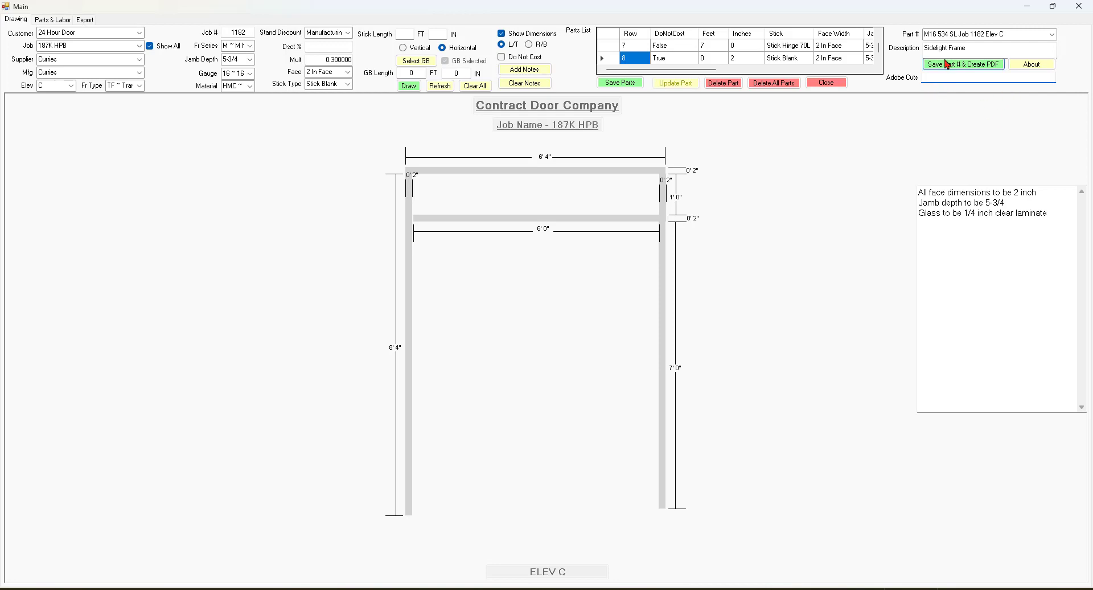
drag(944, 49, 911, 49)
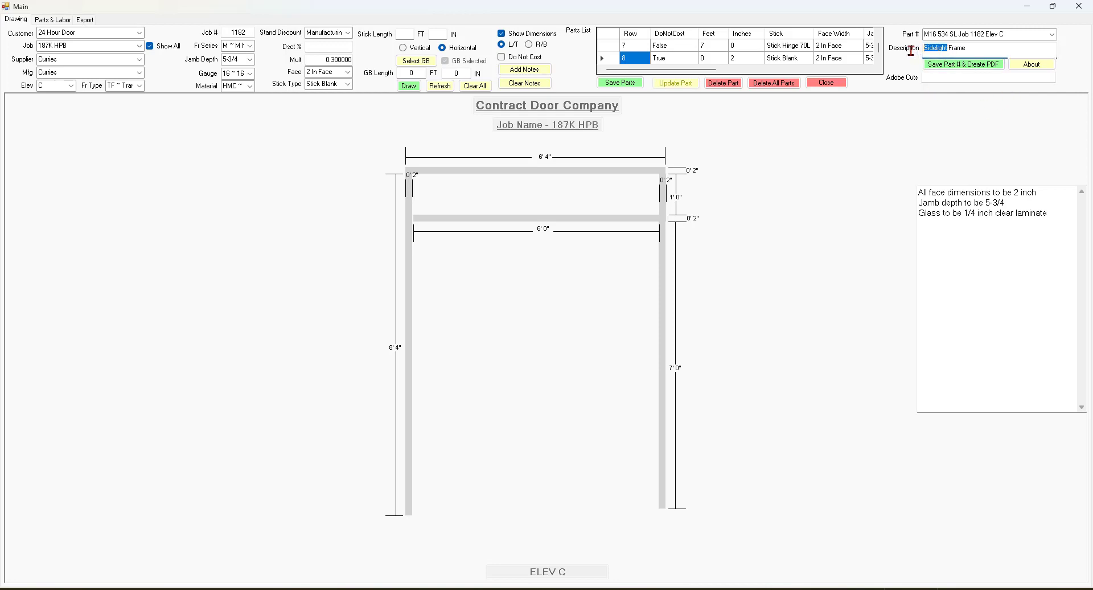
text(Transom Frame)
- Save the elevation C part number and confirm the creation of a new PDF file
click(962, 66)
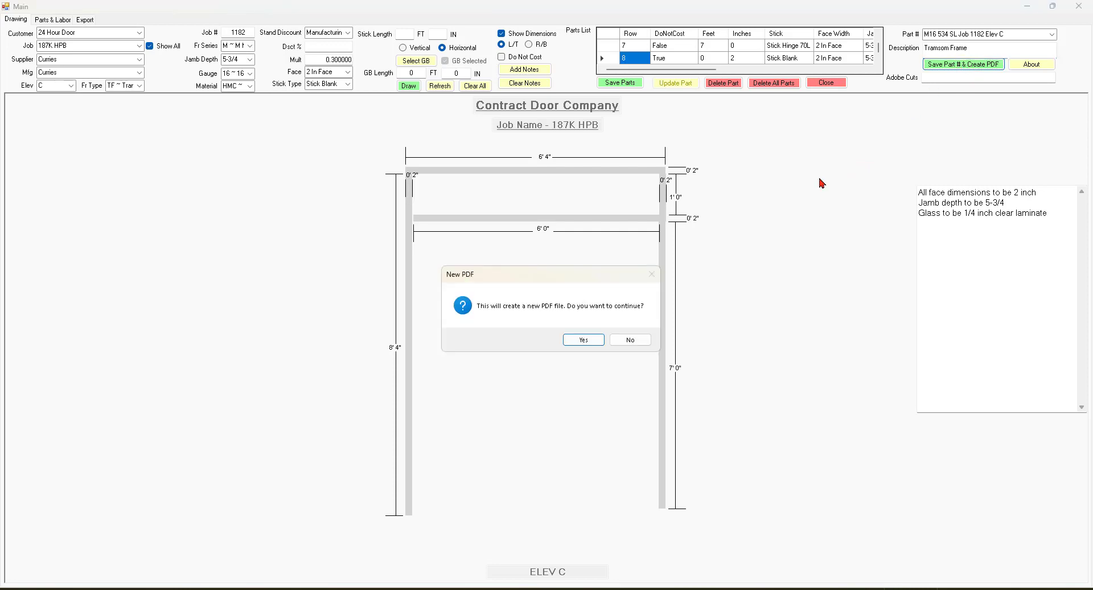
click(584, 340)
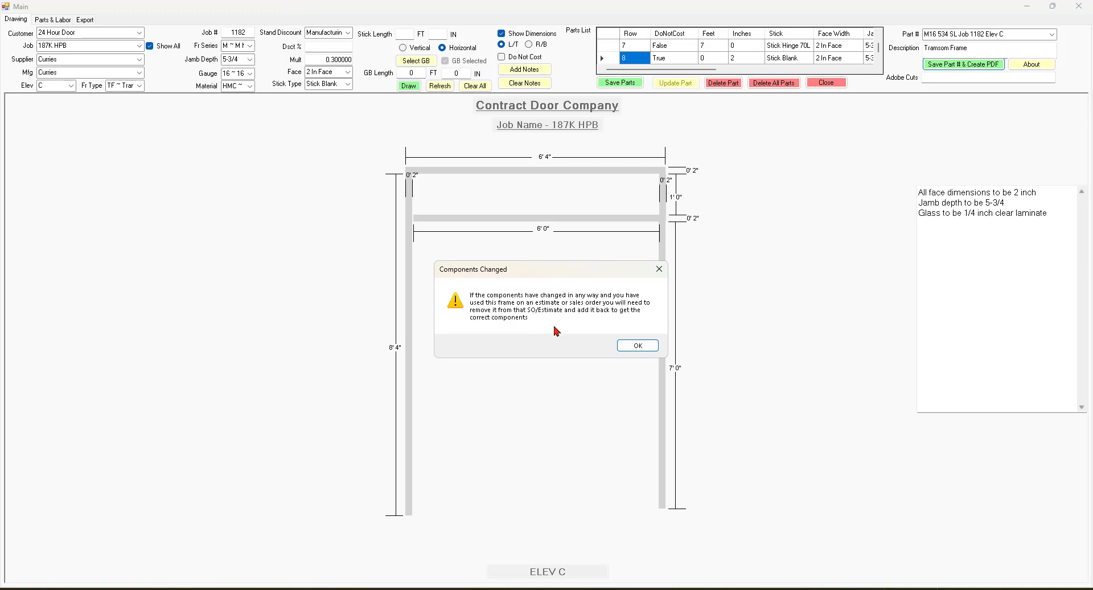
click(633, 346)
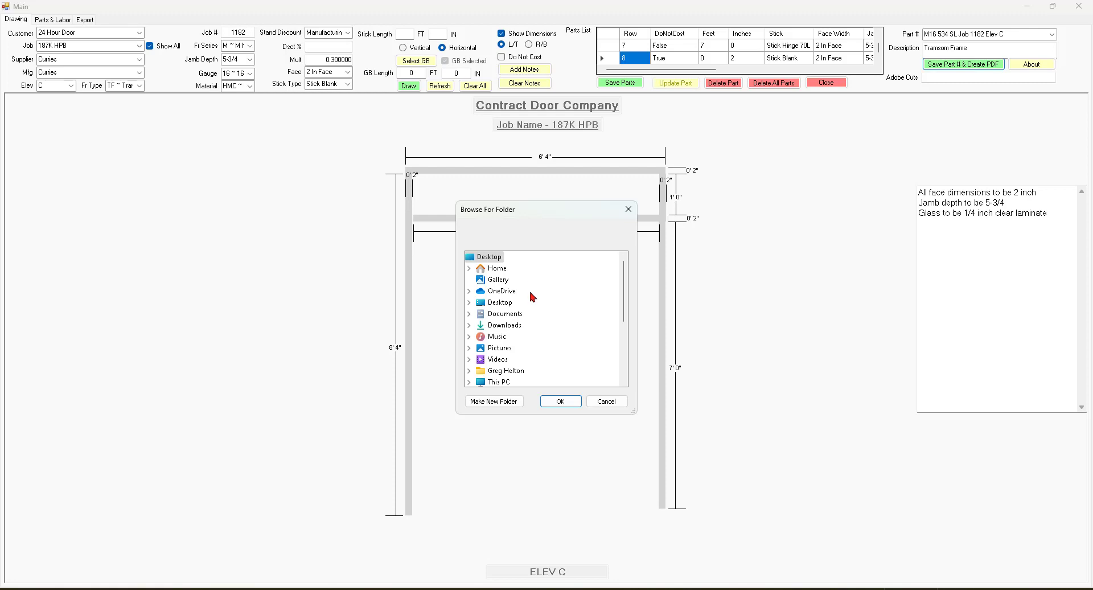
- Browse to the Portal Pro Cutsheets folder in Documents and expand it for the PDF's save location
scroll(533, 298, down, 2)
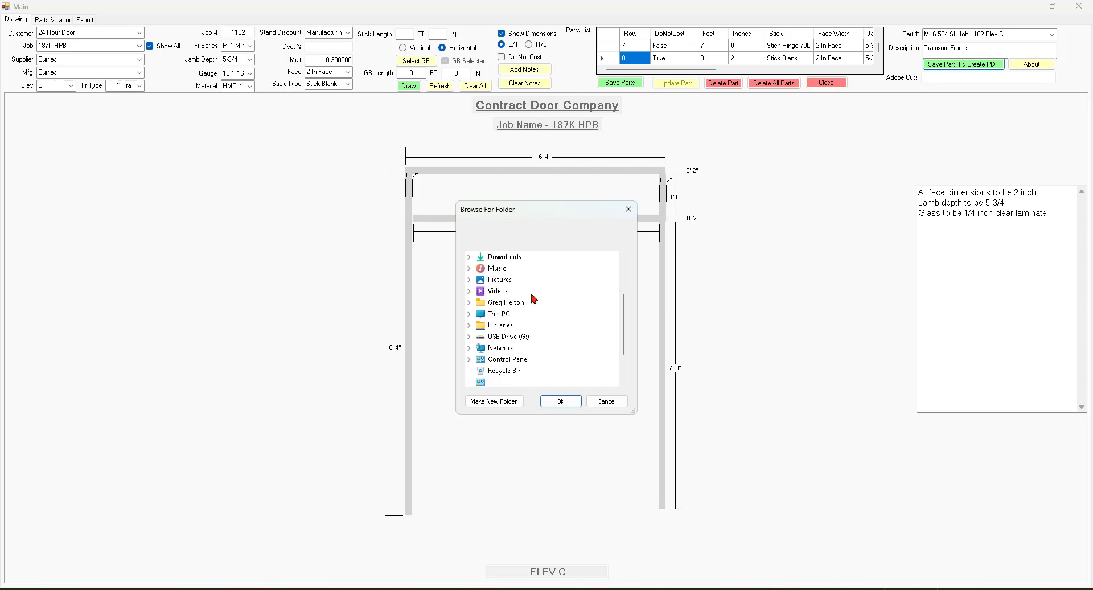
scroll(533, 299, up, 2)
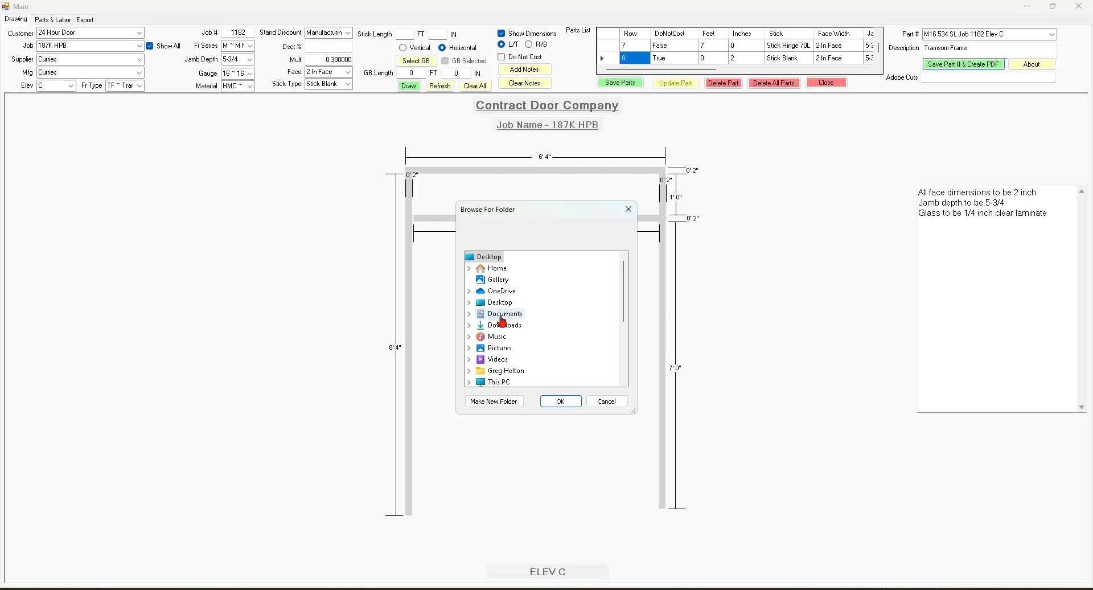
scroll(500, 321, down, 4)
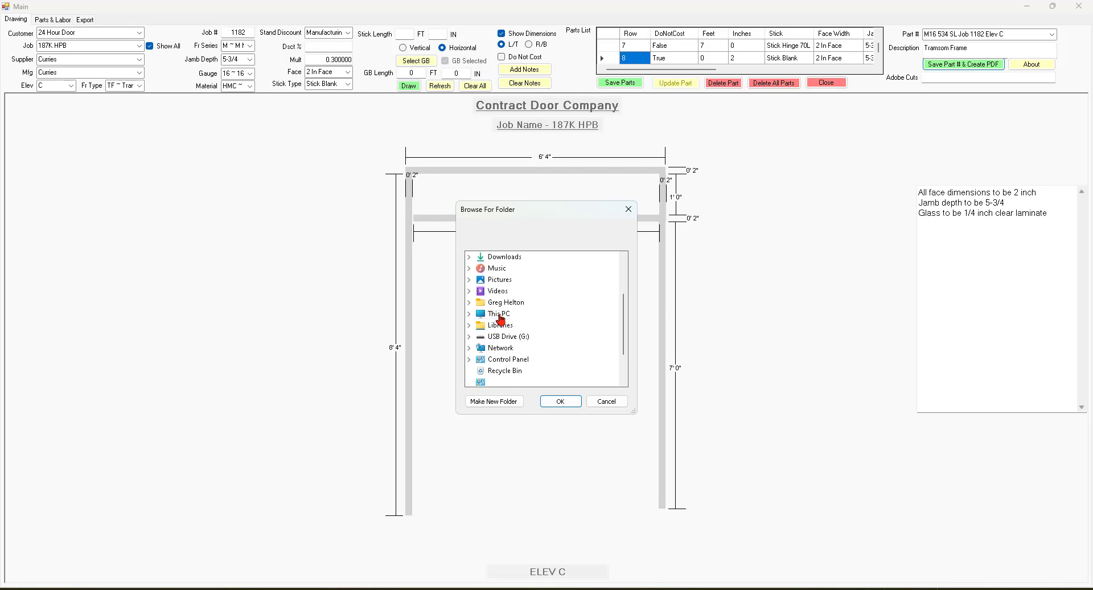
scroll(500, 321, up, 4)
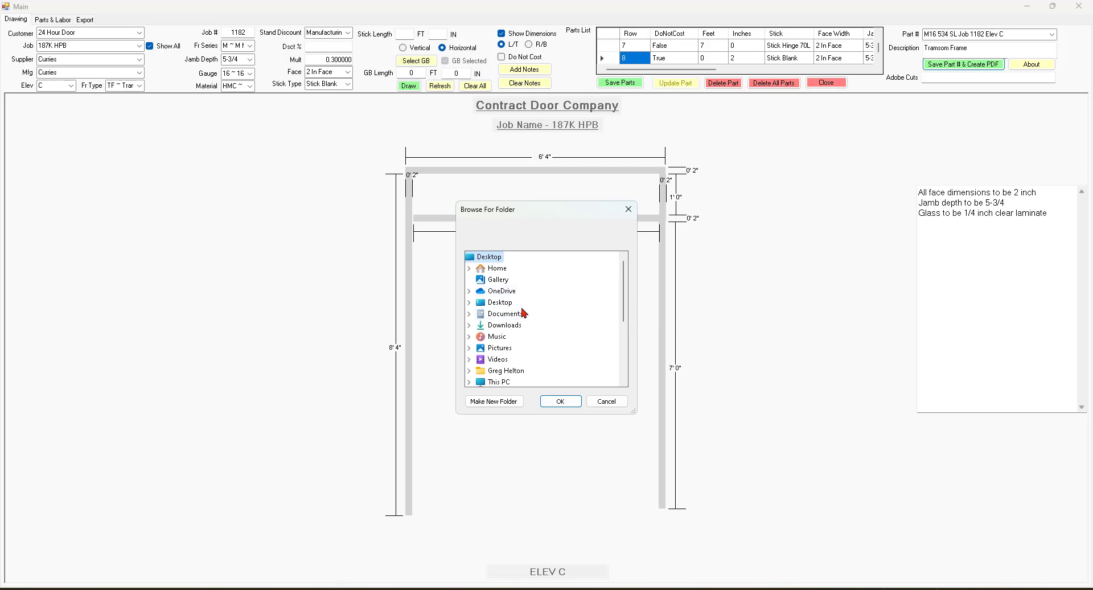
click(499, 316)
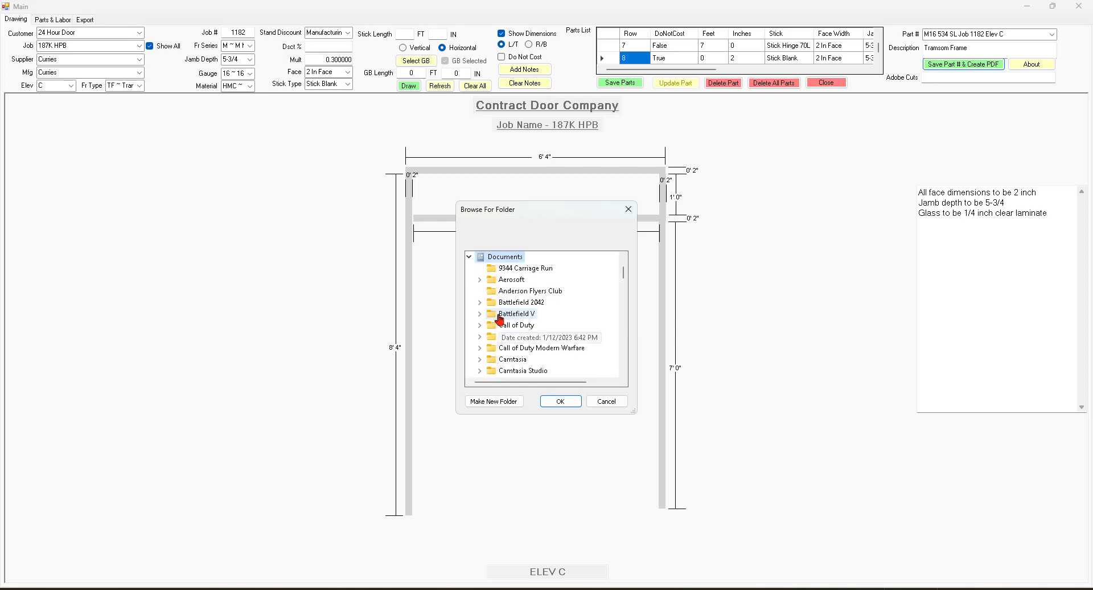
scroll(562, 315, down, 3)
scroll(562, 315, down, 2)
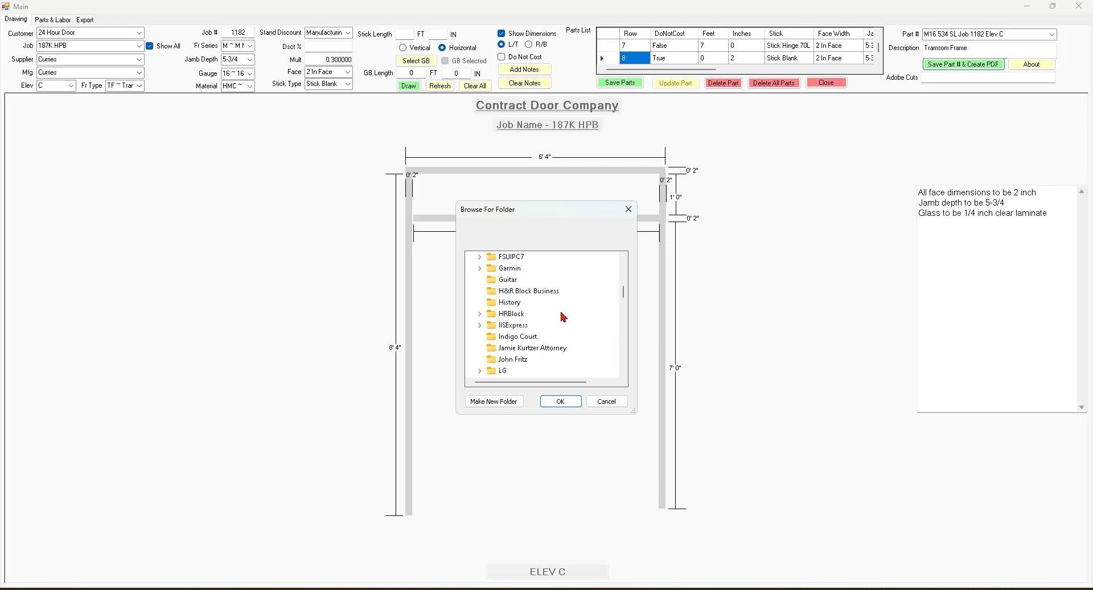
scroll(563, 317, down, 4)
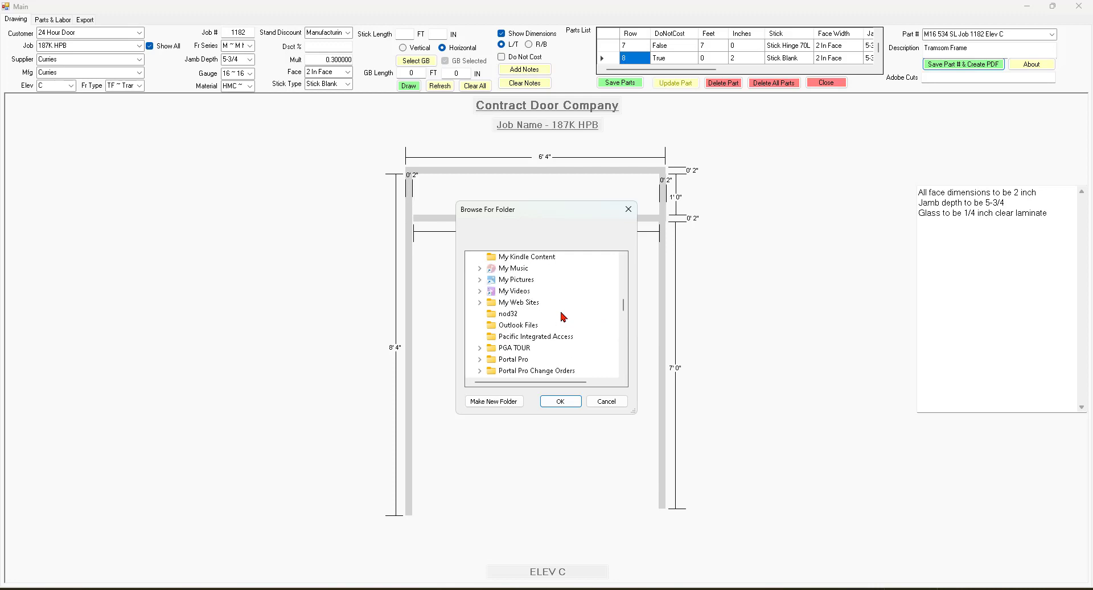
scroll(562, 317, down, 2)
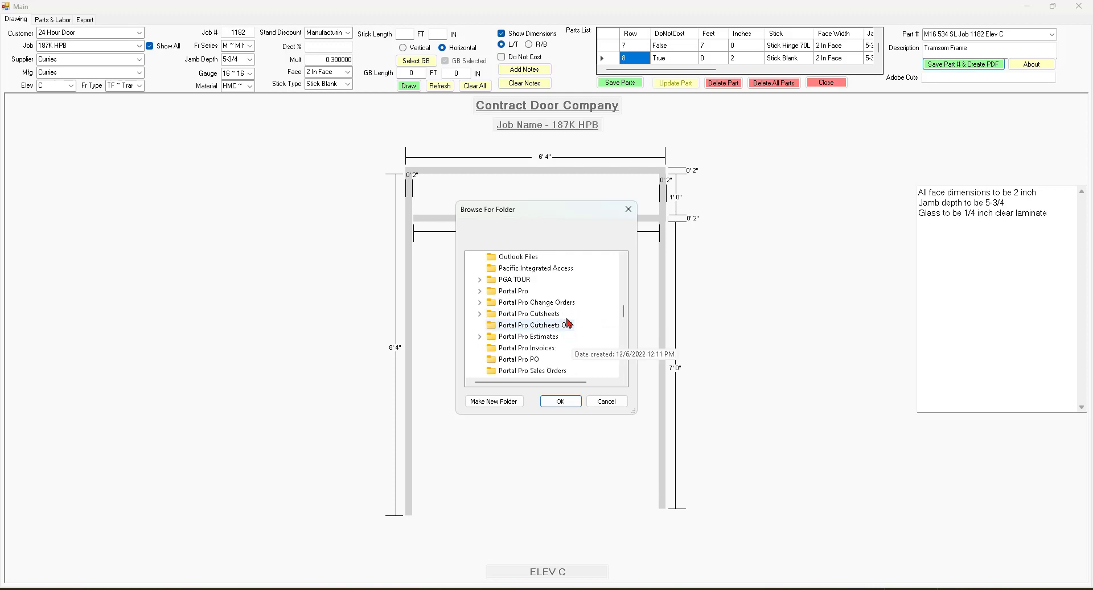
click(479, 313)
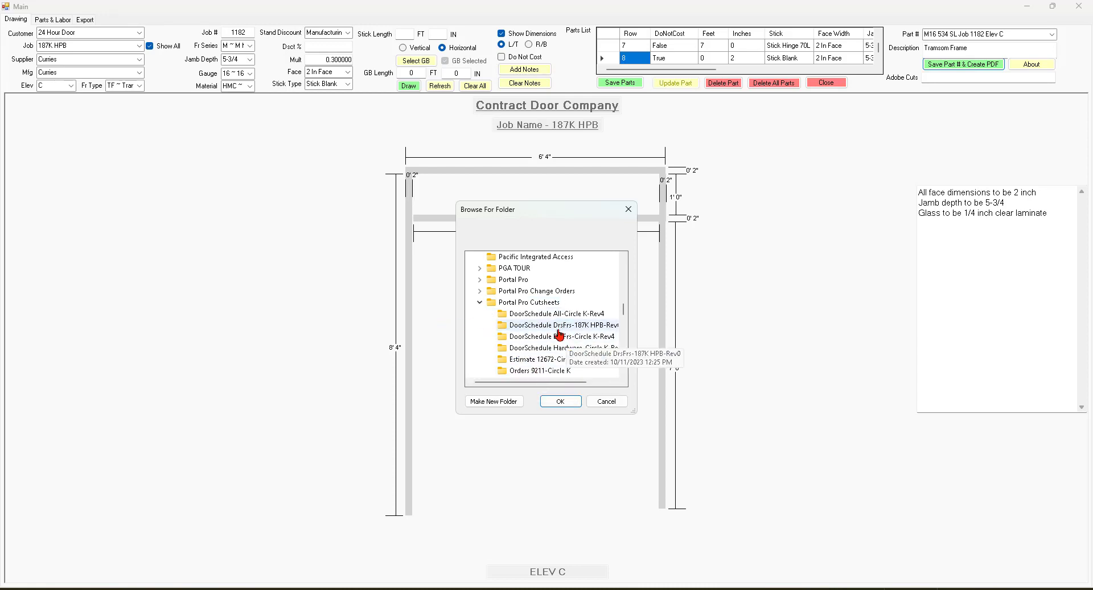
- Save the PDF in the DoorSchedule DrsFrs-187K HPB-Rev0 folder, and review and close the resulting drawing
drag(545, 386, 562, 387)
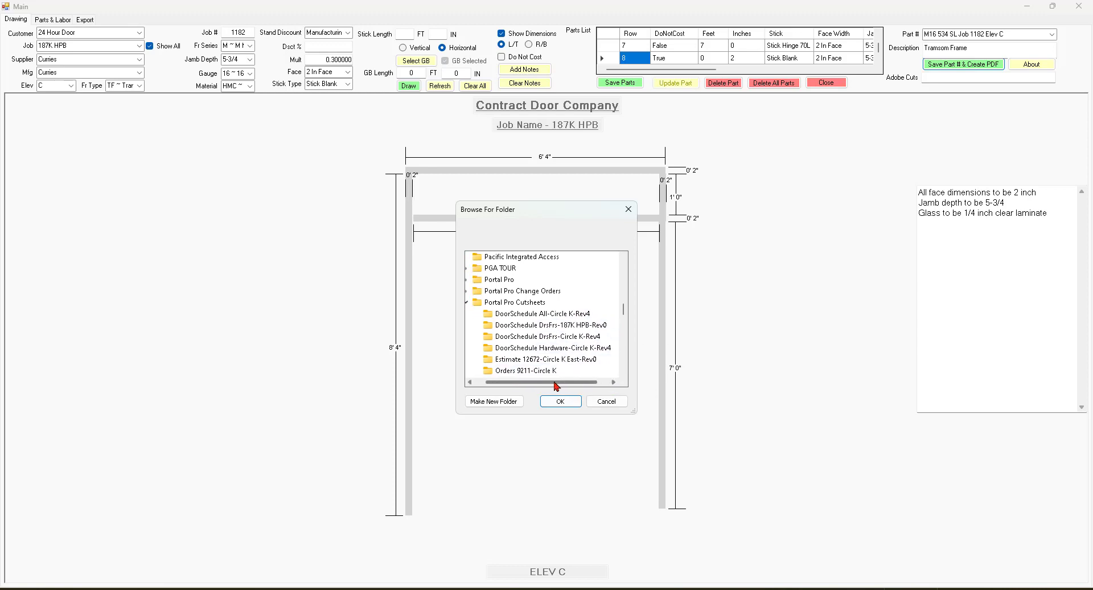
click(547, 326)
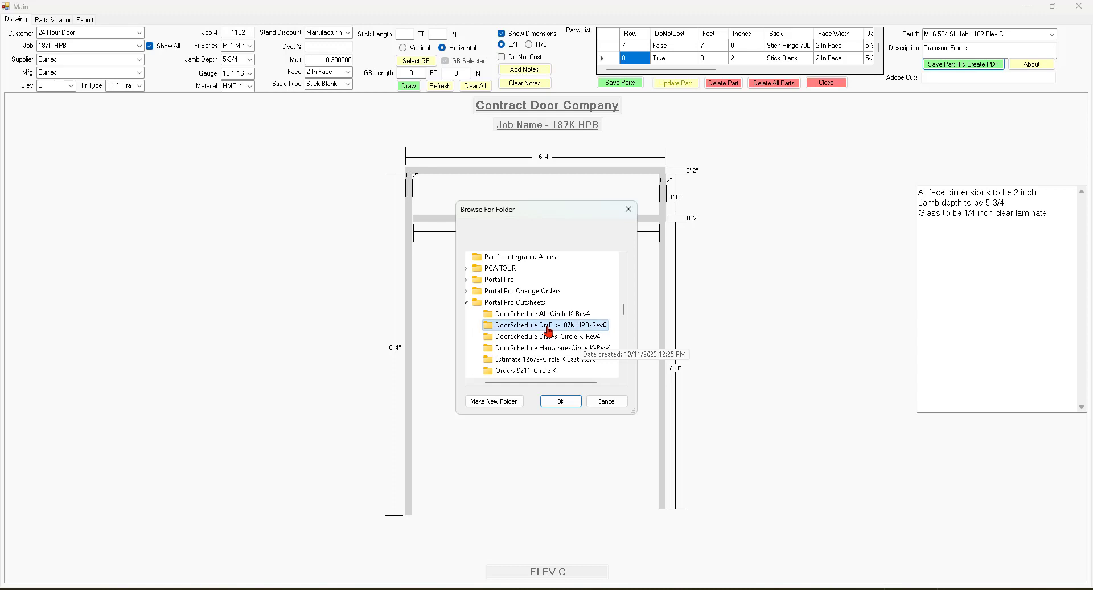
click(560, 403)
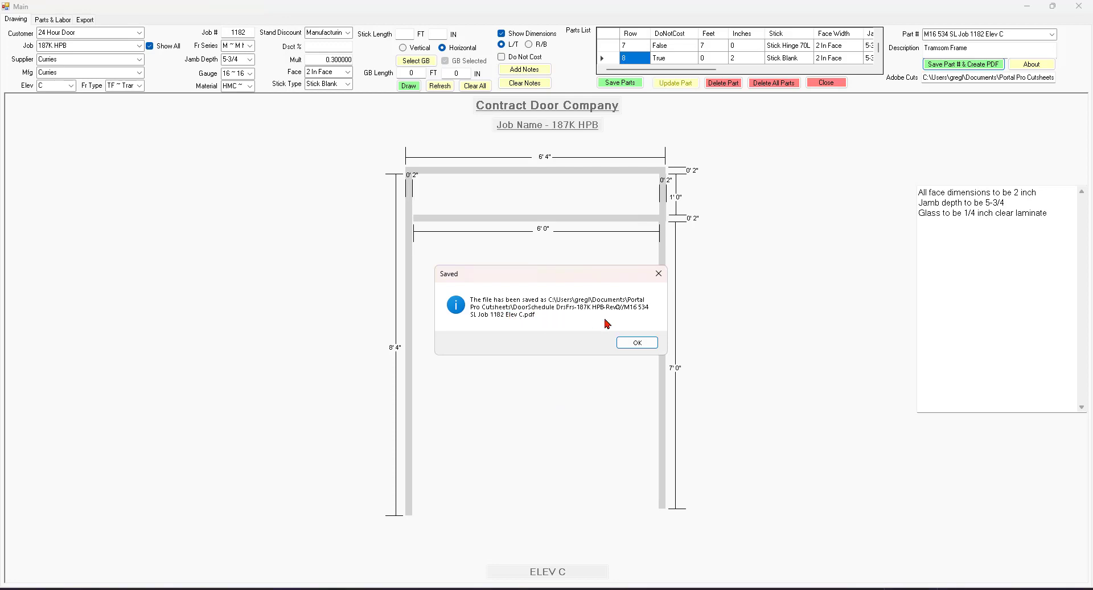
click(637, 344)
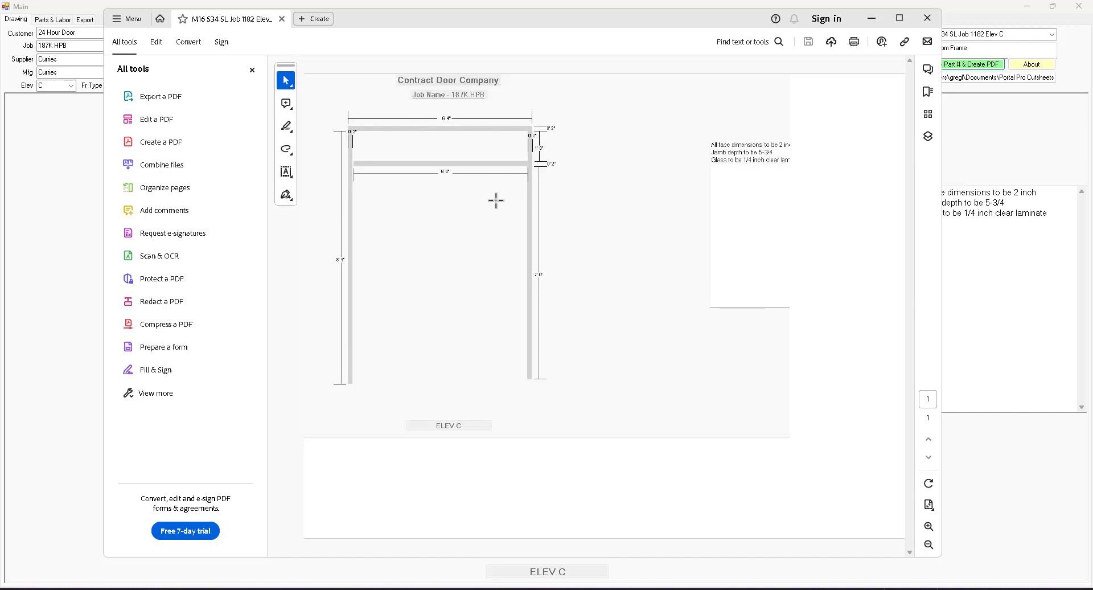
click(931, 19)
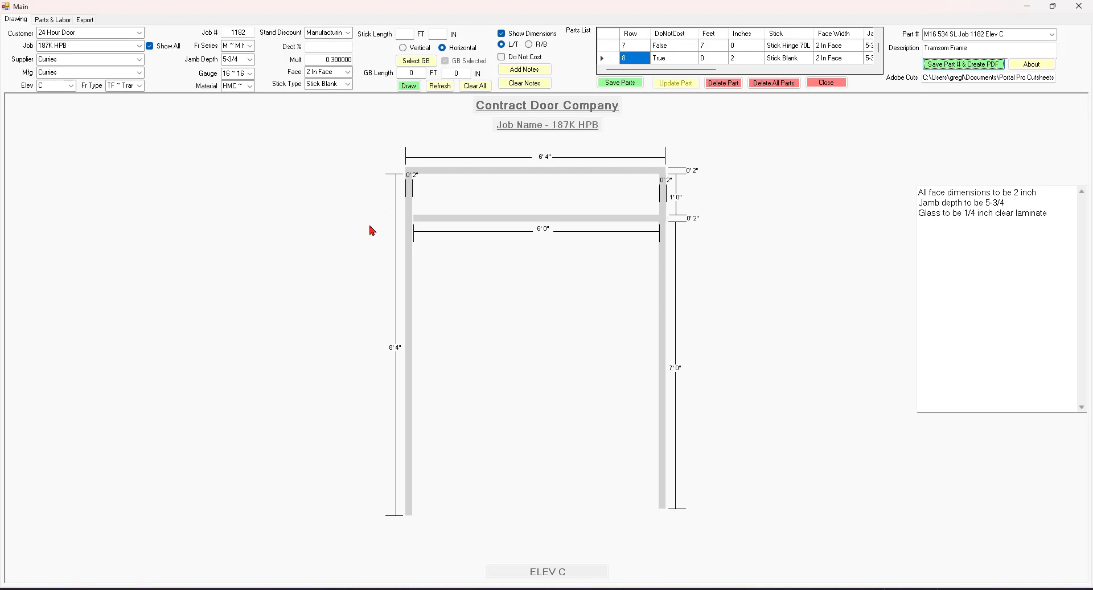
- View the frame detailing program's version and copyright information, and close it
click(1033, 66)
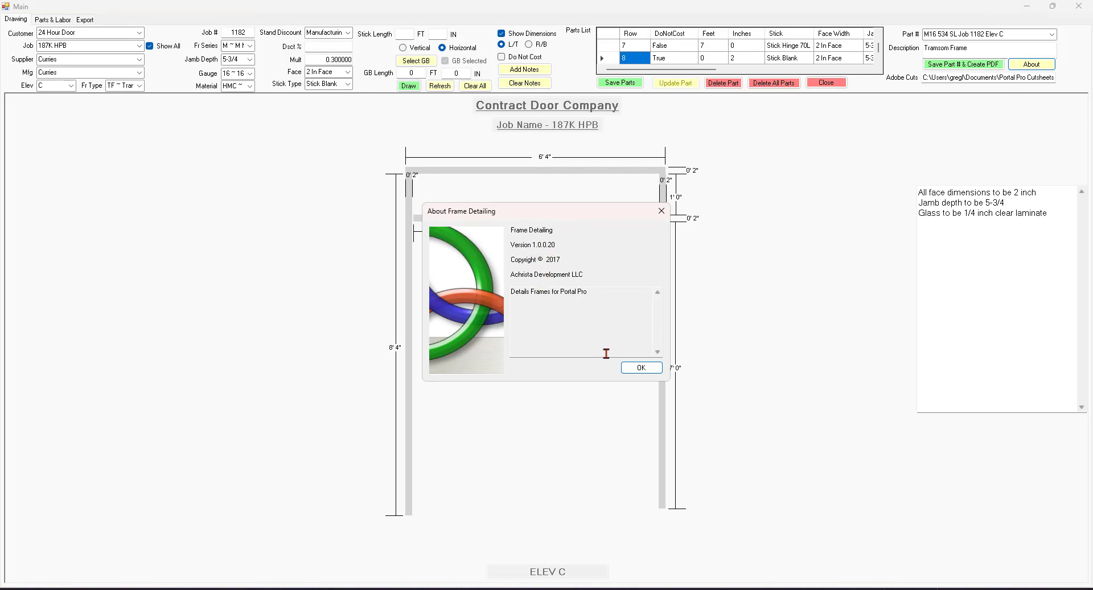
click(641, 368)
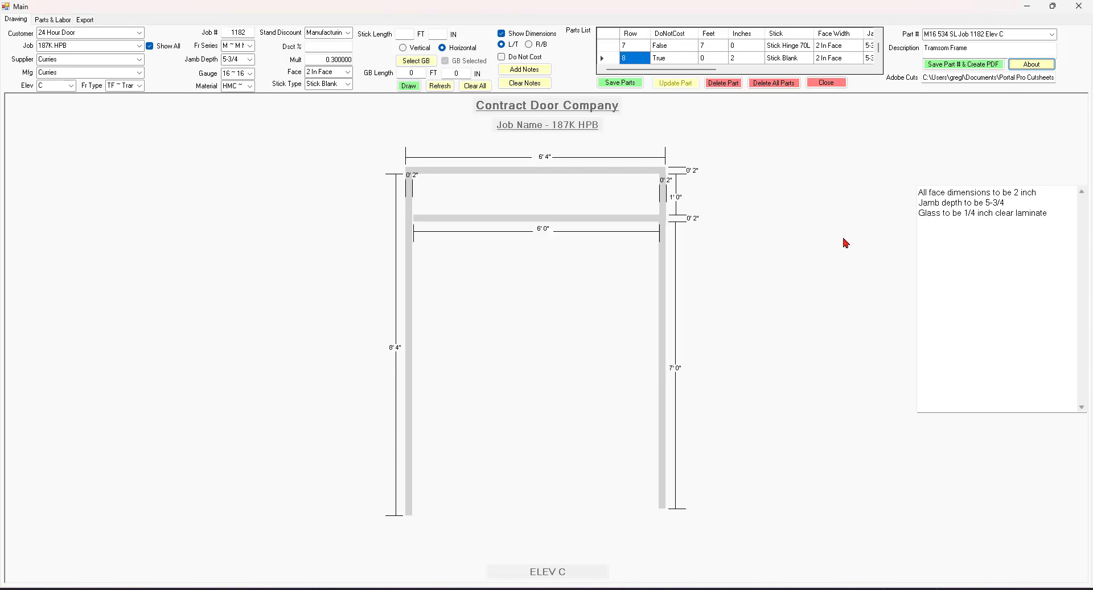